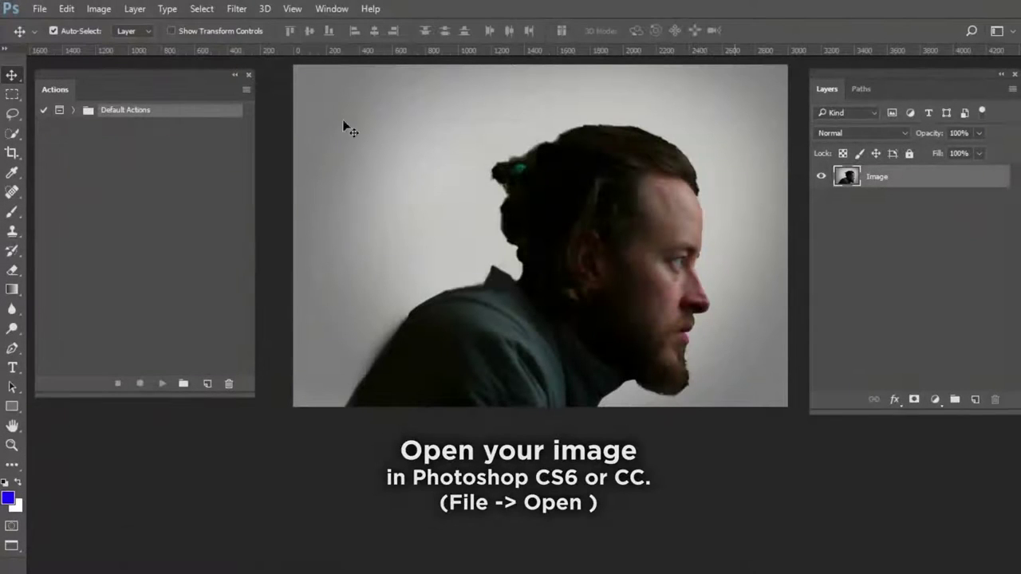
Open the Image menu to check the portrait's colour mode
left_click(99, 9)
mouse_move(160, 26)
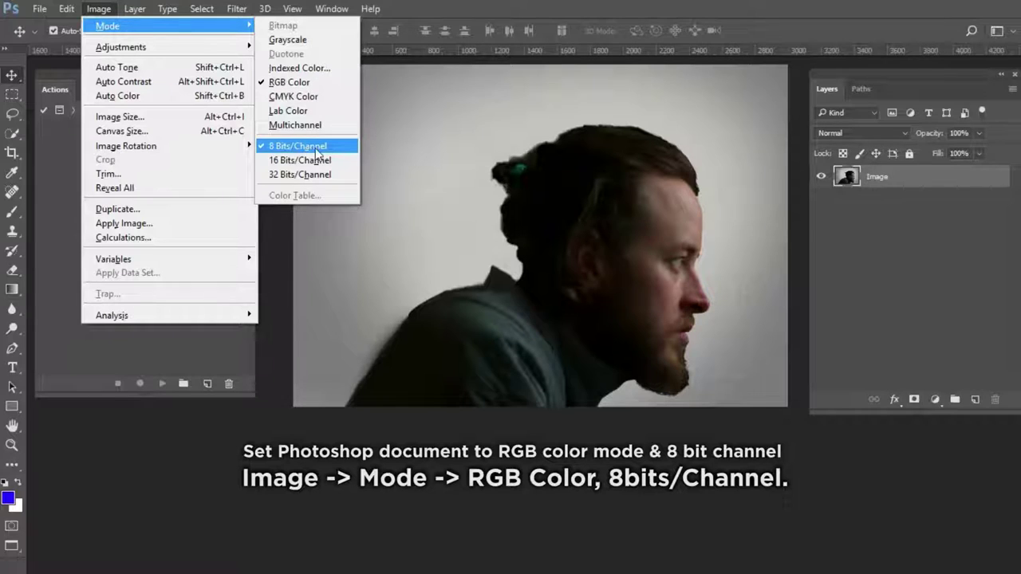
Keep RGB 8-bit mode and resize the portrait to 3000 px wide (3000 × 2077, 72 ppi)
left_click(349, 152)
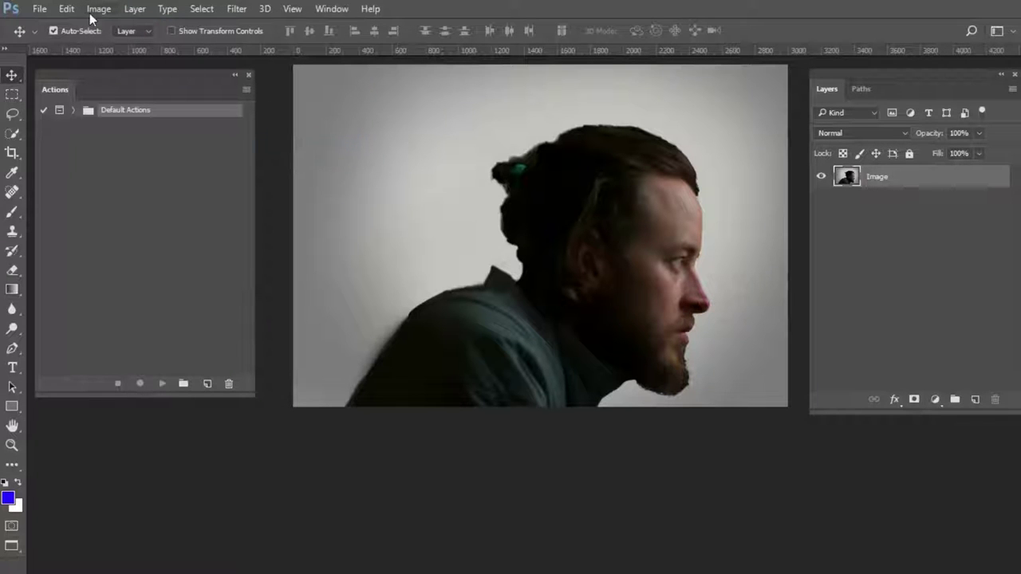
left_click(98, 9)
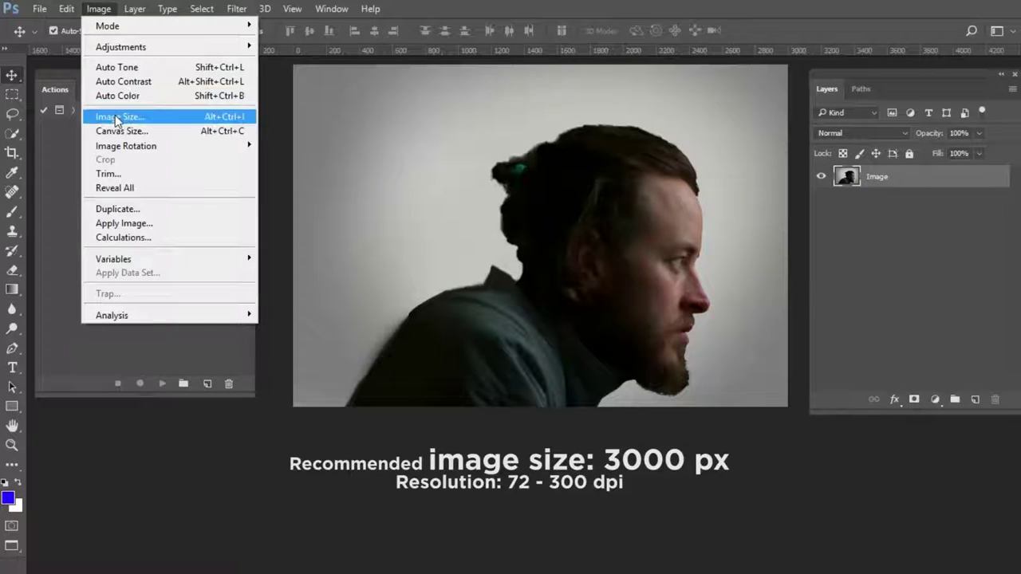
left_click(120, 117)
type("3000")
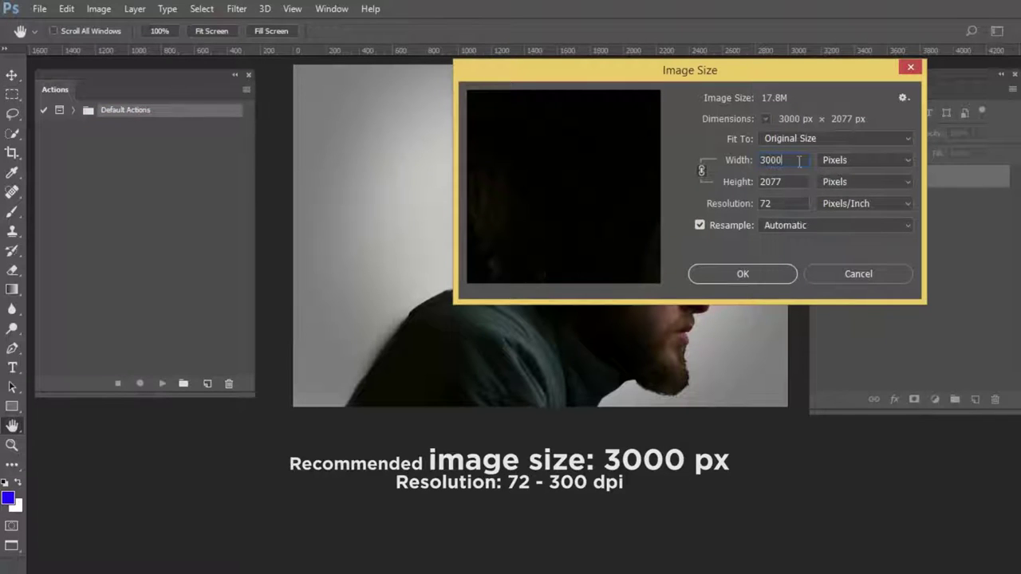
left_click_drag(781, 203, 759, 226)
left_click(751, 275)
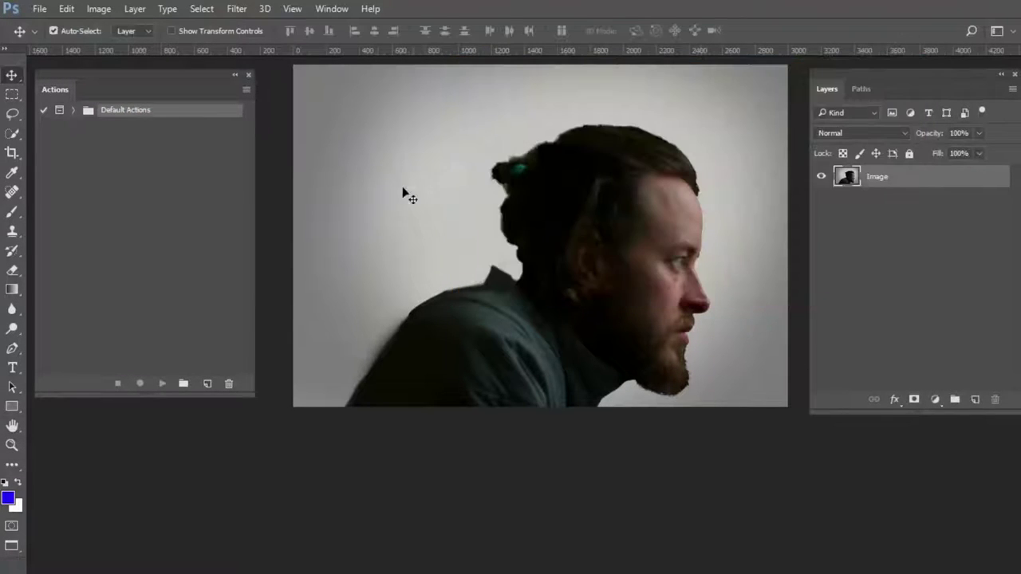
left_click(69, 11)
mouse_move(109, 461)
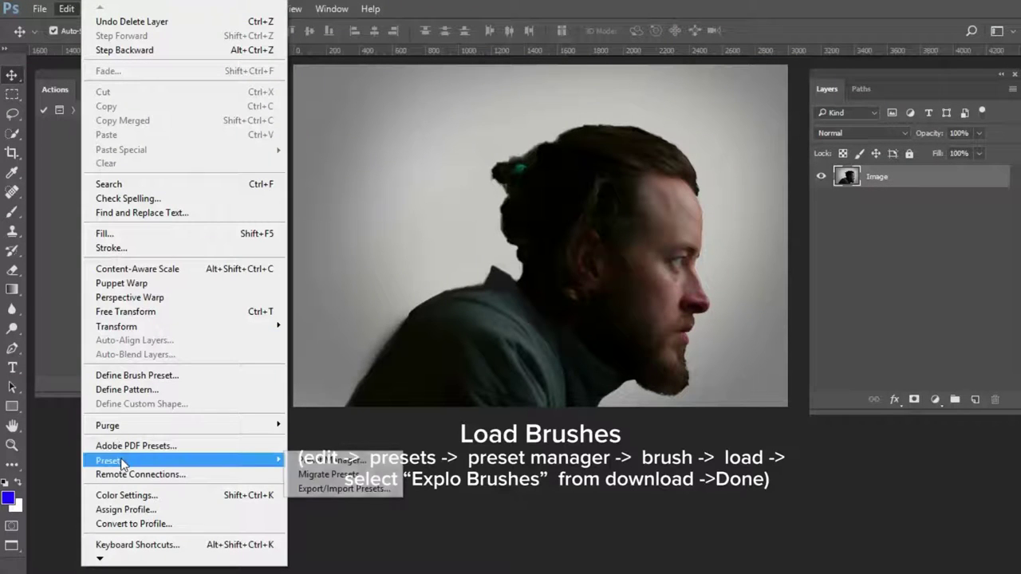
Load the Explo Brushes file into the Brushes presets via the Preset Manager, then close it
left_click(322, 460)
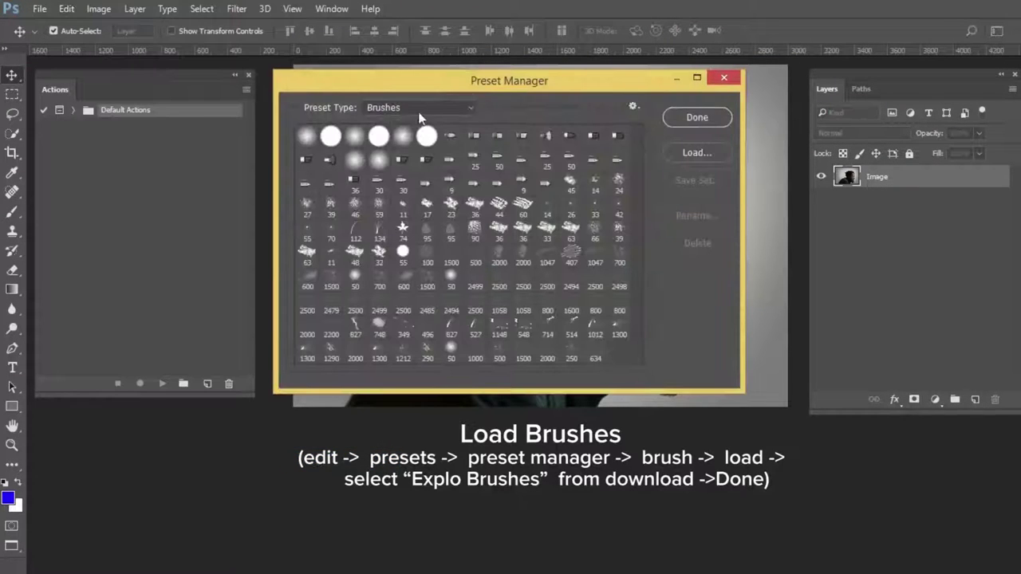
left_click(398, 109)
left_click(700, 154)
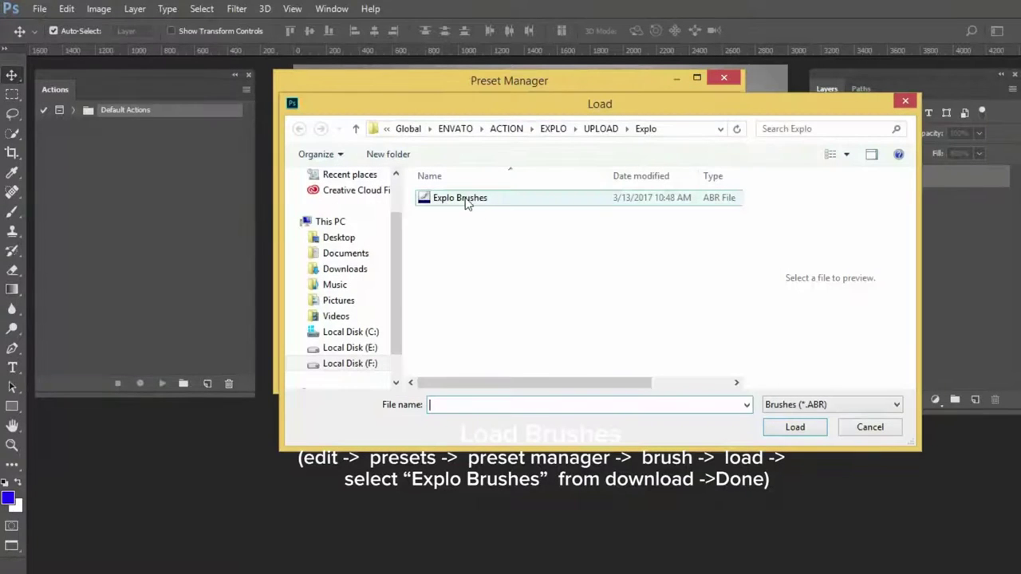
left_click(463, 199)
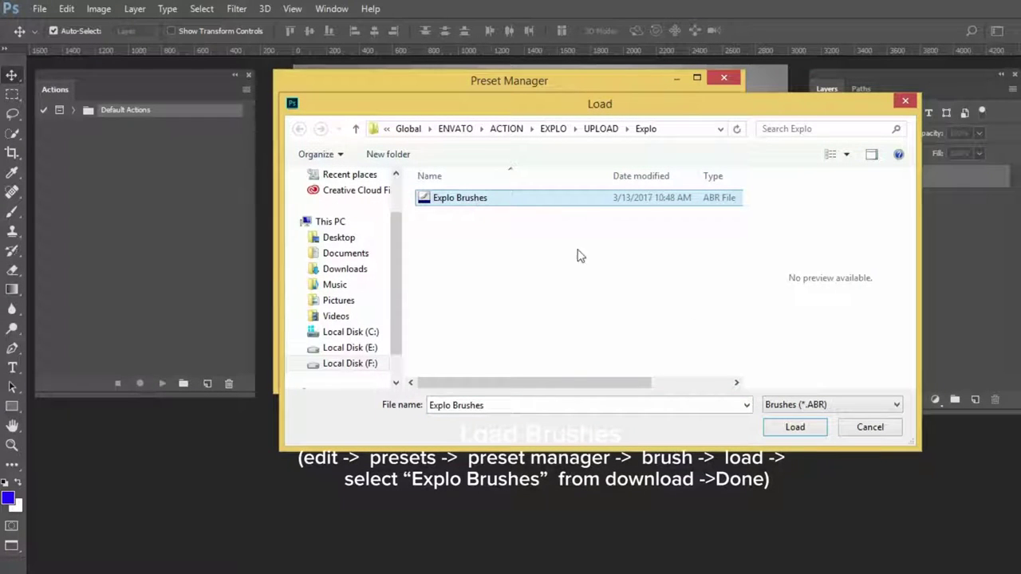
left_click(794, 428)
scroll(640, 311, "down", 1)
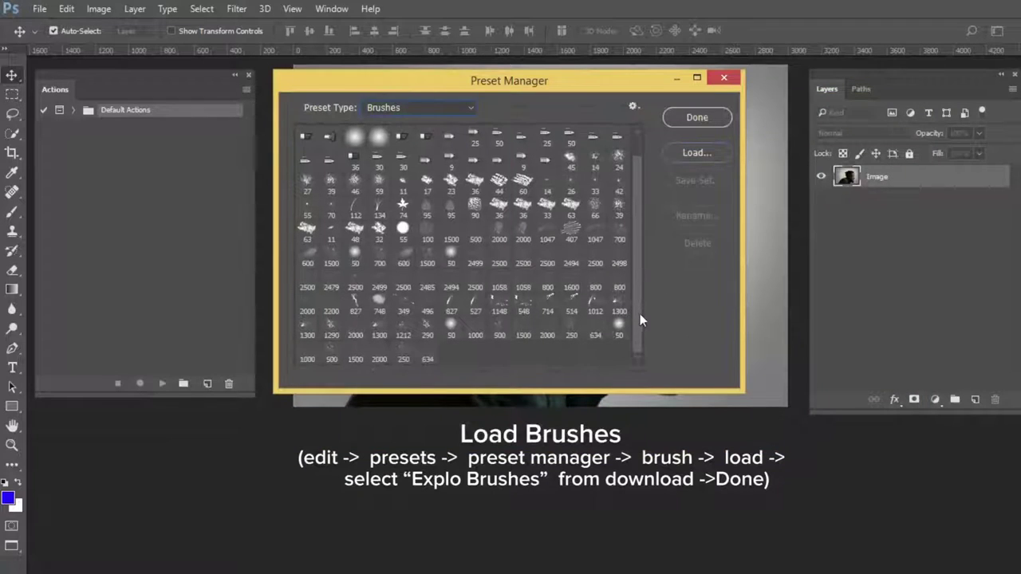
left_click(705, 118)
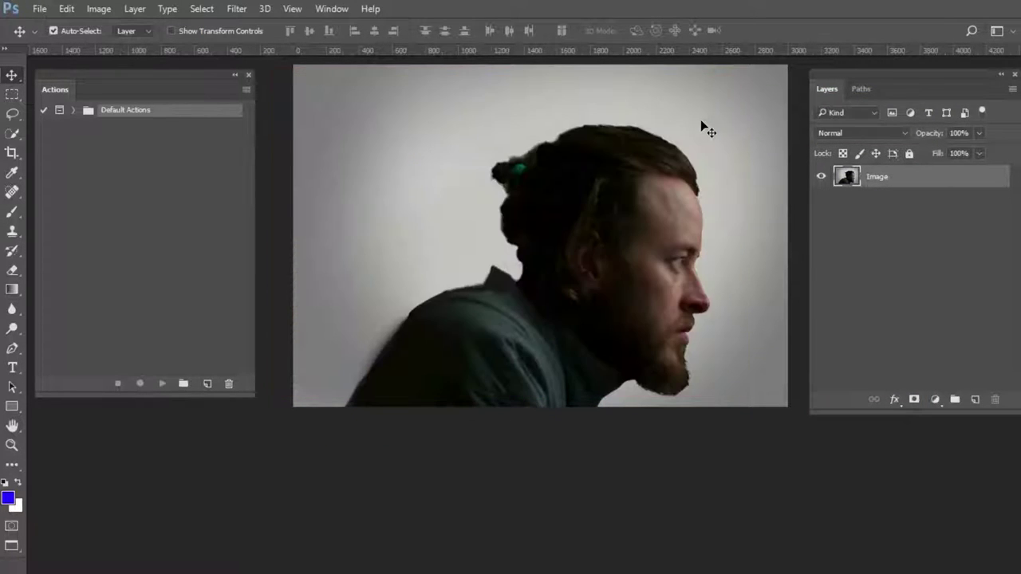
Create a new blank layer named Subject
left_click(136, 9)
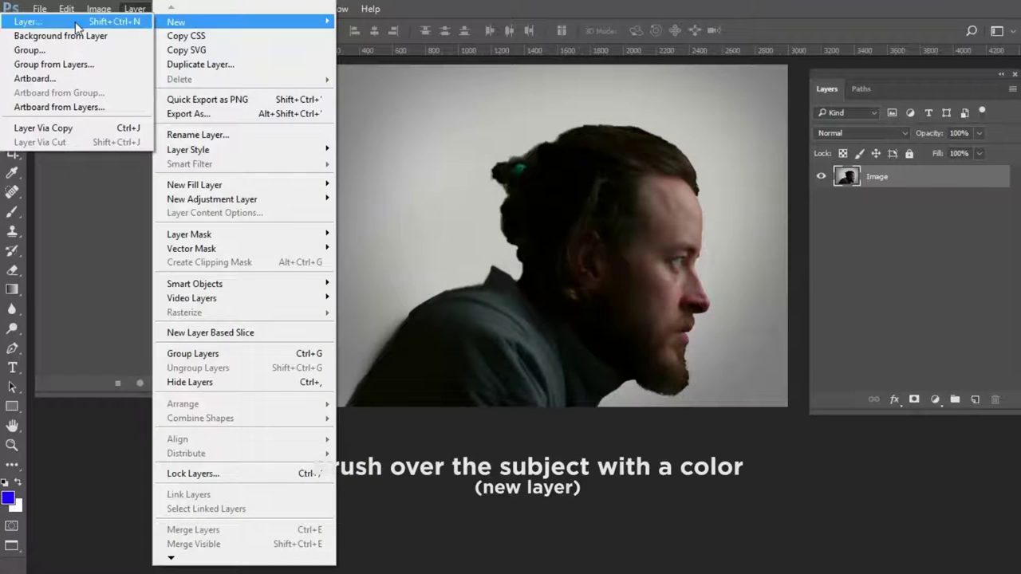
left_click(76, 22)
type("Subject")
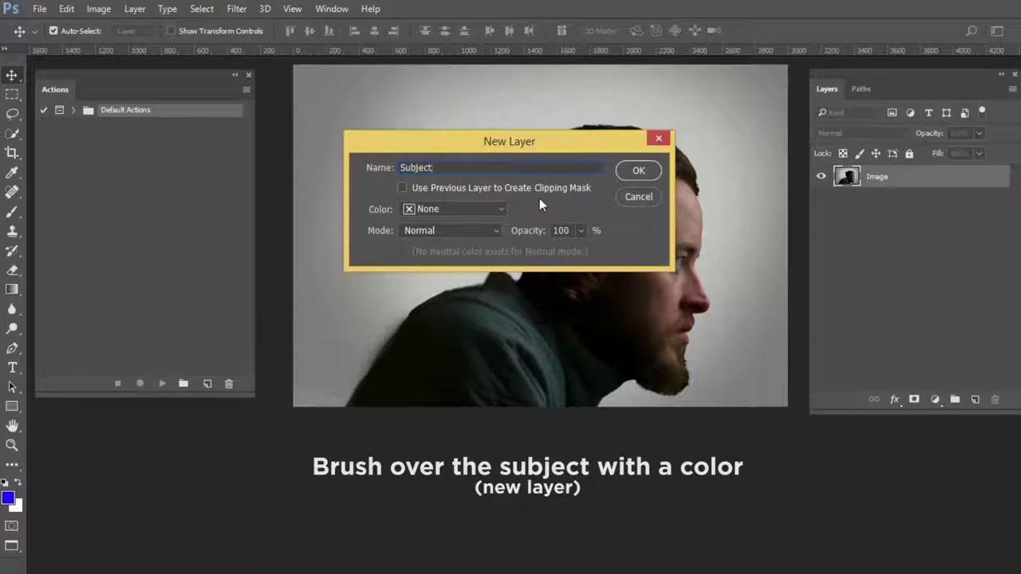
left_click(639, 170)
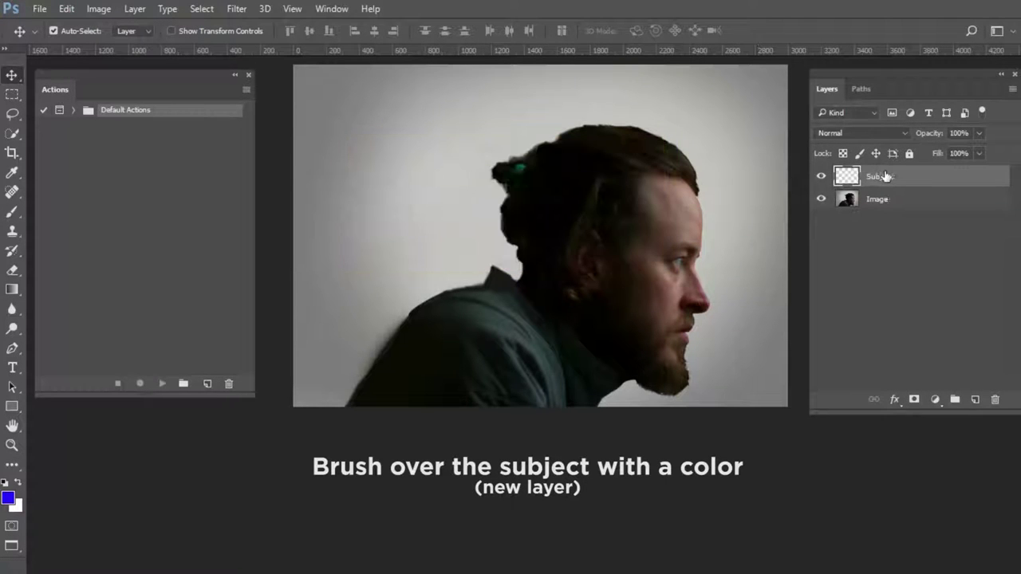
Paint blue over the man's chin, head, bun, neck and face, resizing the brush as needed
key("b")
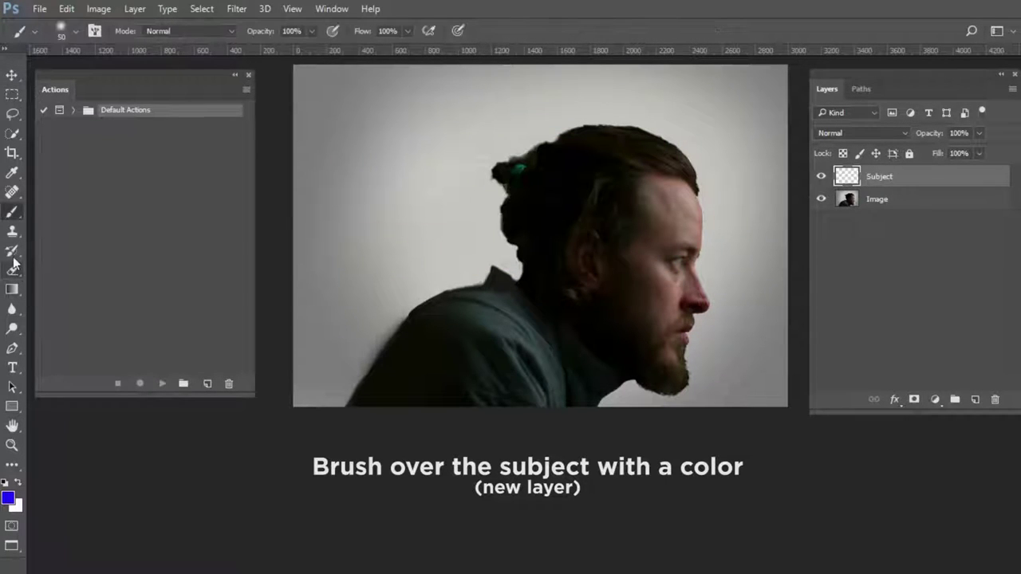
left_click(9, 498)
left_click(653, 125)
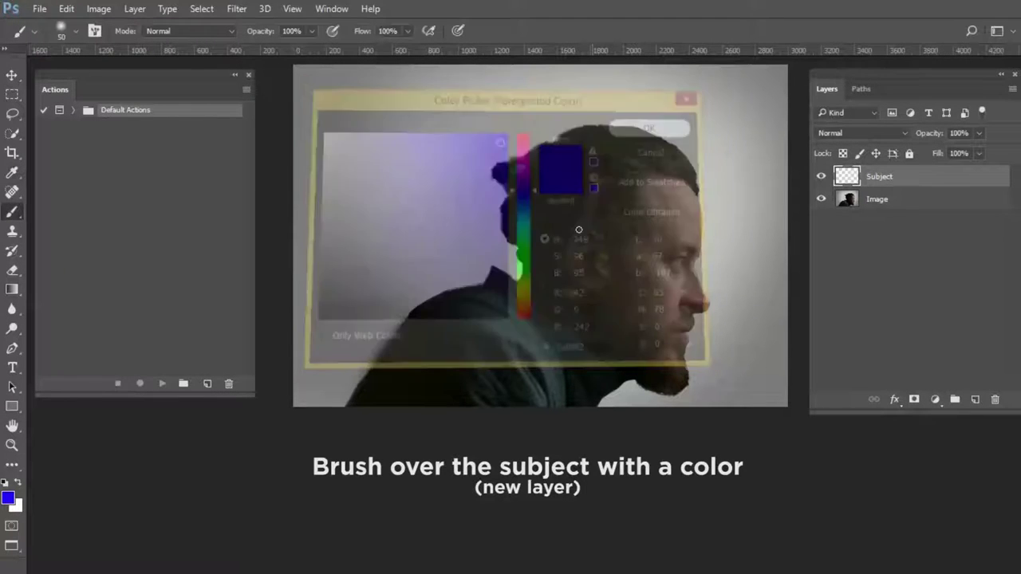
mouse_move(654, 372)
left_mouse_down()
mouse_move(662, 385)
mouse_move(682, 337)
mouse_move(693, 198)
left_mouse_up()
mouse_move(674, 154)
left_mouse_down()
mouse_move(694, 190)
mouse_move(609, 130)
mouse_move(522, 158)
mouse_move(500, 177)
mouse_move(518, 237)
mouse_move(508, 287)
mouse_move(474, 292)
mouse_move(350, 414)
left_mouse_up()
key("bracketright")
key("bracketright")
key("bracketright")
mouse_move(622, 371)
left_mouse_down()
mouse_move(657, 367)
mouse_move(679, 249)
mouse_move(661, 160)
mouse_move(513, 173)
mouse_move(677, 168)
mouse_move(514, 179)
mouse_move(529, 262)
mouse_move(542, 280)
mouse_move(374, 410)
mouse_move(494, 313)
mouse_move(565, 213)
mouse_move(629, 338)
mouse_move(579, 200)
left_mouse_up()
key("bracketright")
key("bracketright")
key("bracketright")
key("bracketright")
key("bracketleft")
key("bracketleft")
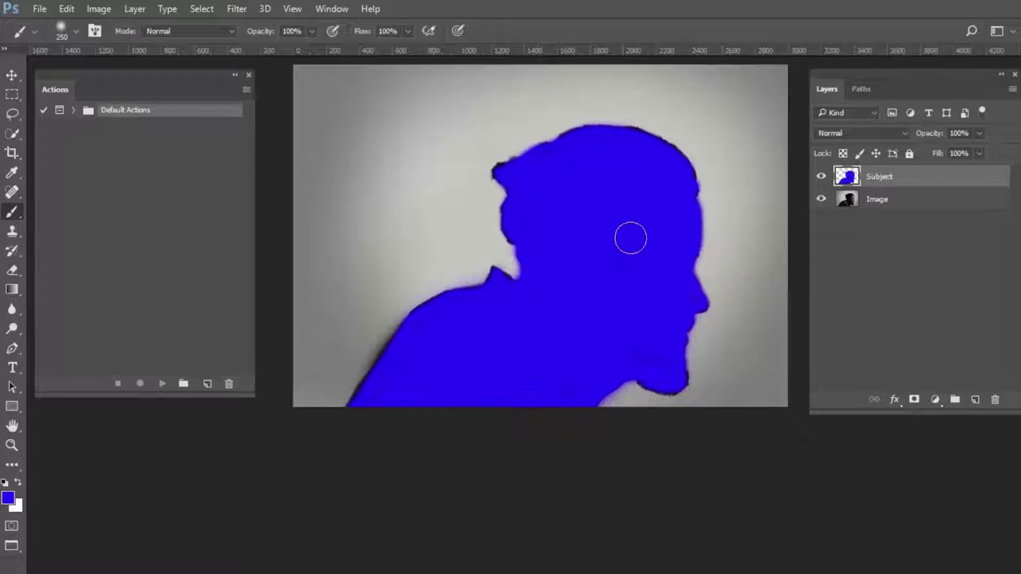
key("v")
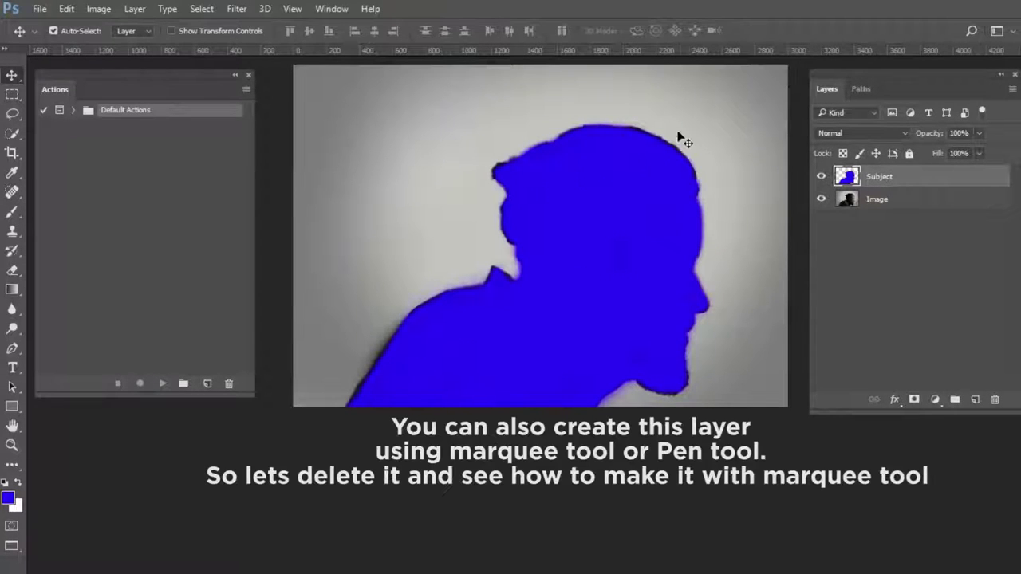
Erase all the blue paint from the Subject layer
key("ctrl+a")
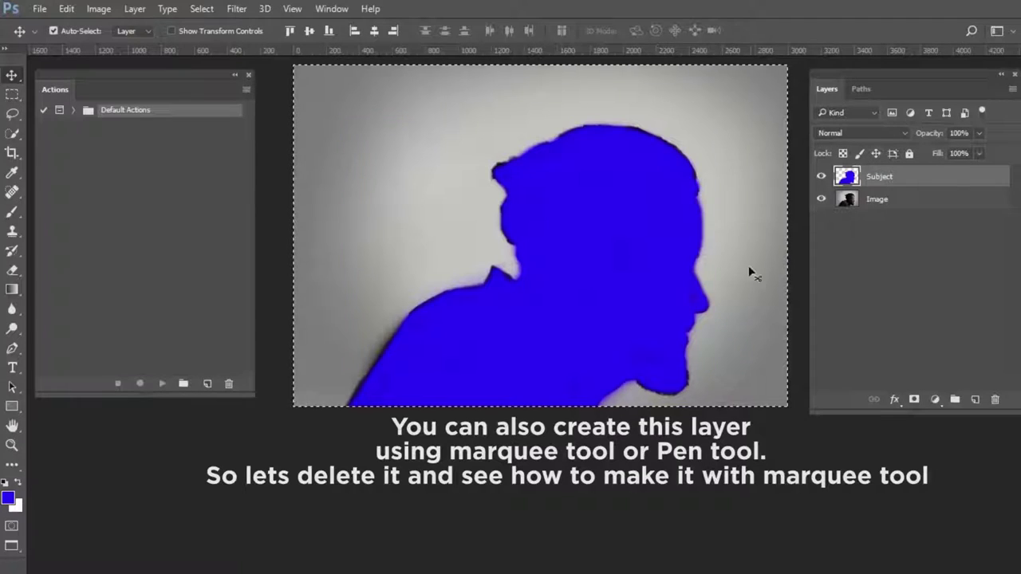
key("Delete")
key("ctrl+d")
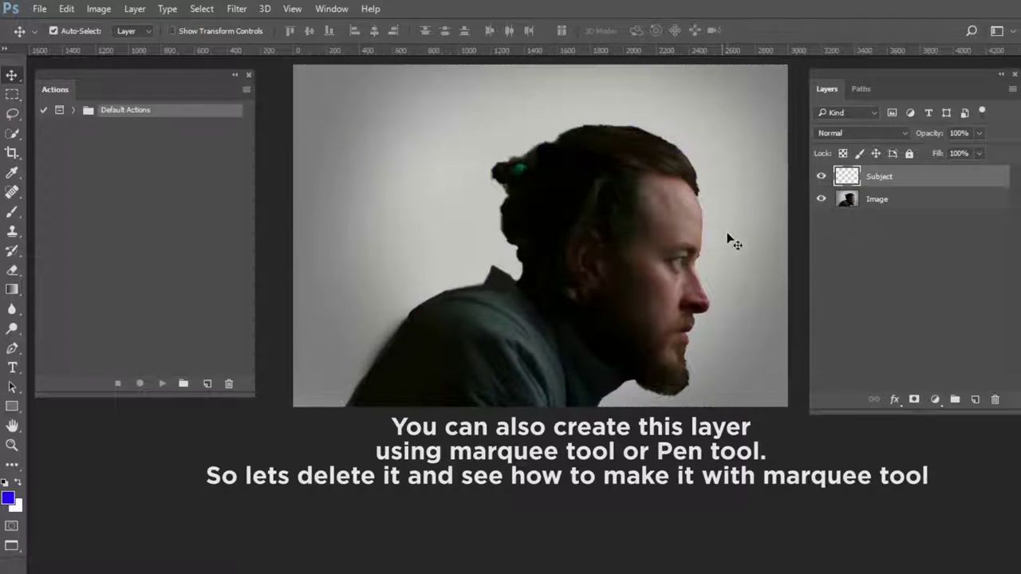
Quick-select the background on the Image layer and invert the selection onto the man
left_click(10, 137)
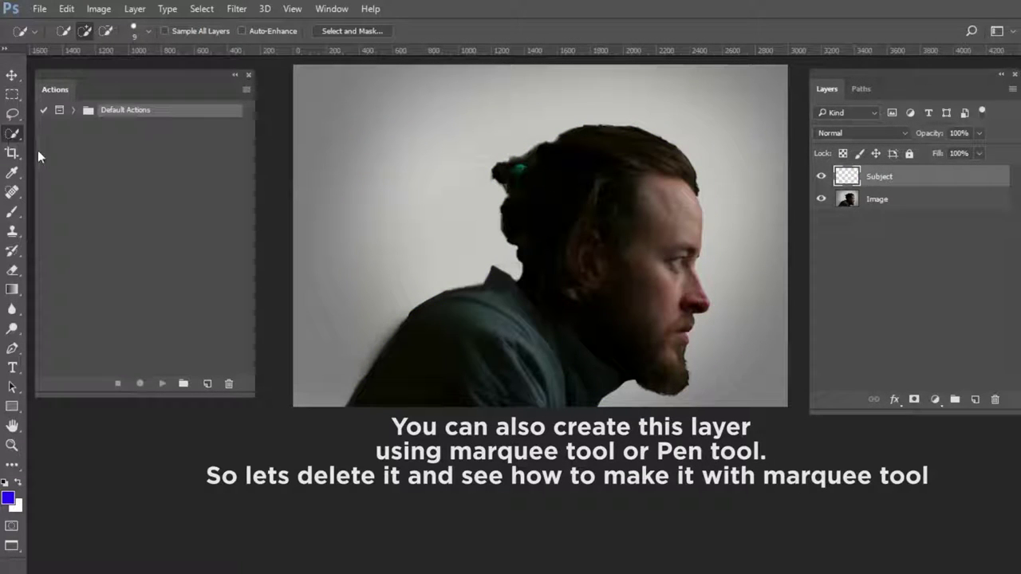
left_click(907, 202)
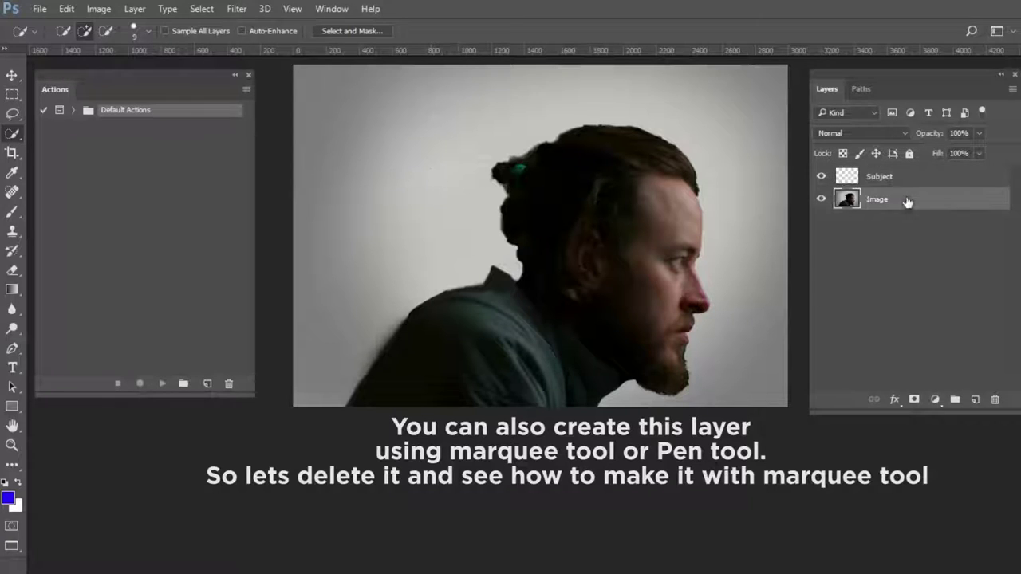
left_click_drag(771, 250, 415, 210)
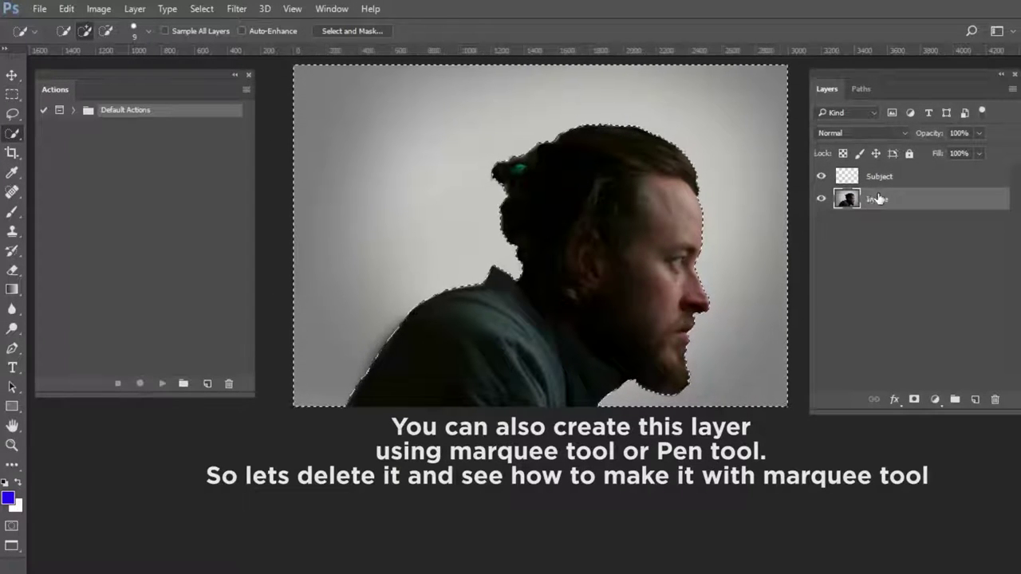
right_click(692, 138)
left_click(741, 162)
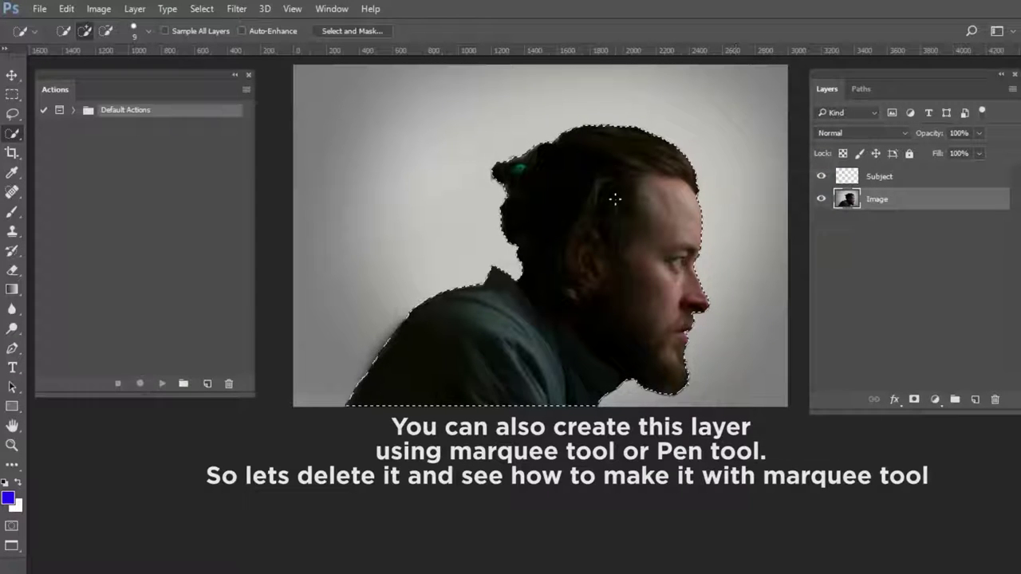
Fill the man's selection on the Subject layer with the blue foreground colour and deselect
left_click(896, 175)
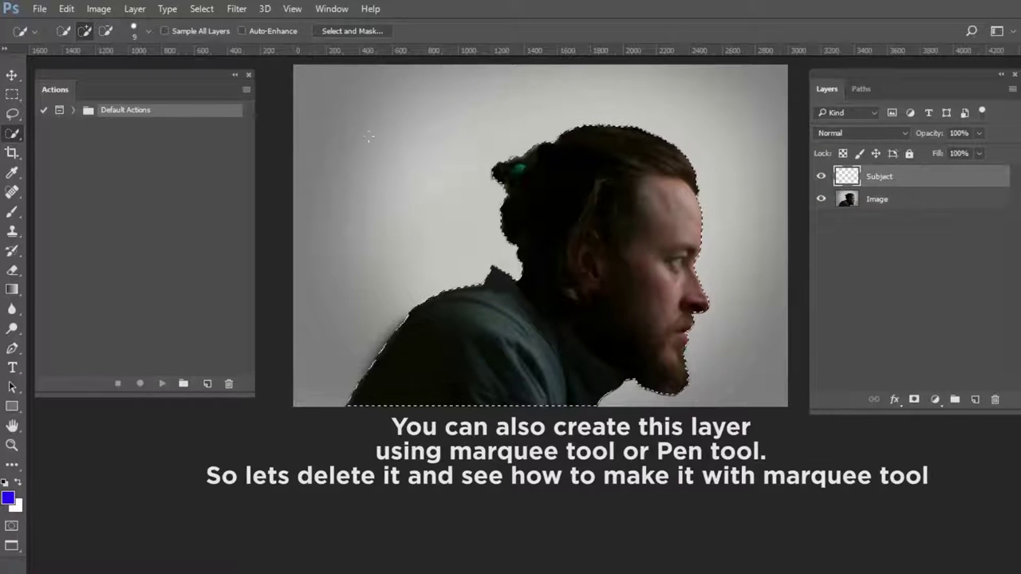
left_click(66, 8)
left_click(100, 233)
left_click(520, 150)
left_click(549, 159)
left_click(612, 153)
key("w")
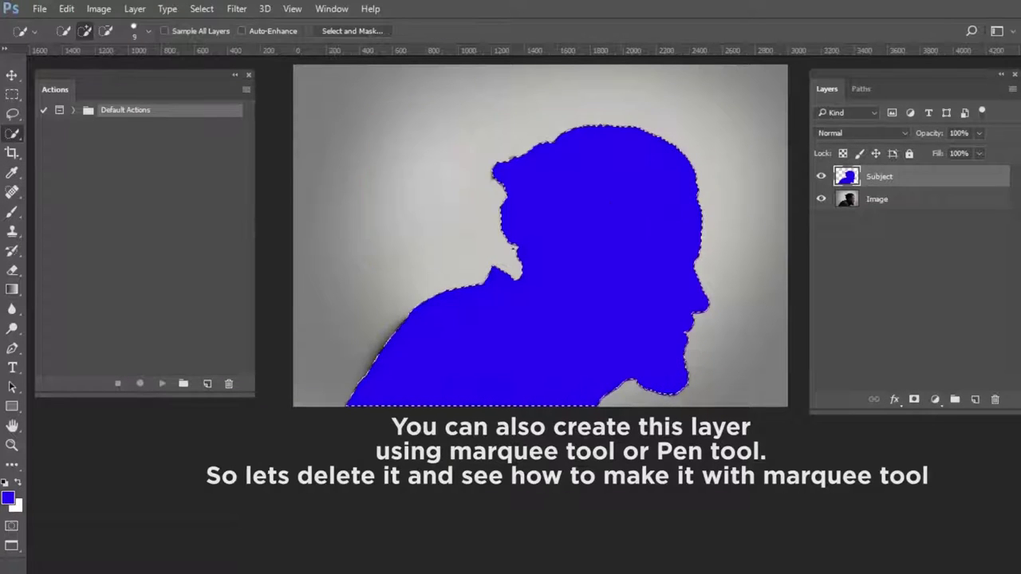
key("ctrl+d")
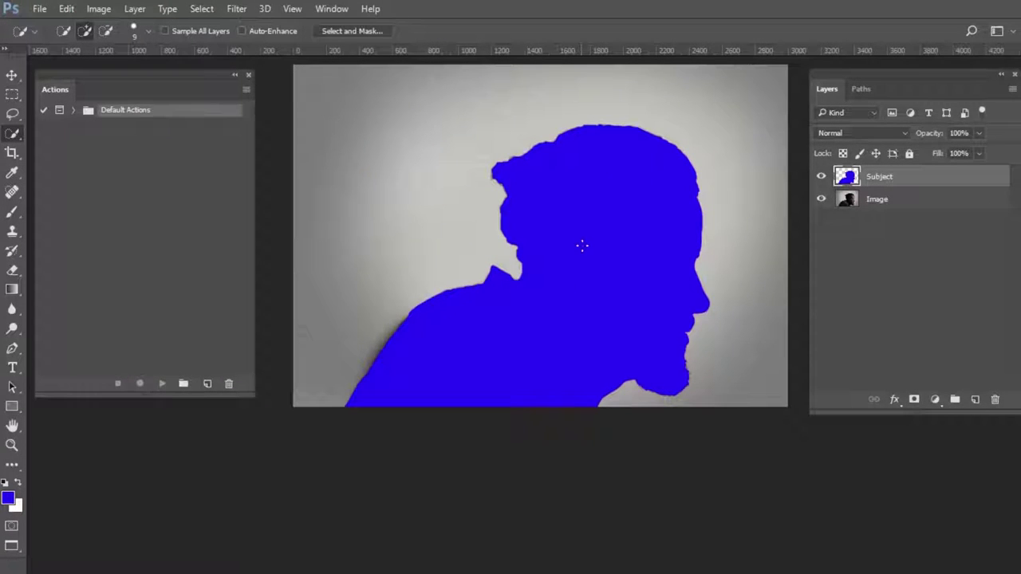
left_click(137, 10)
mouse_move(239, 22)
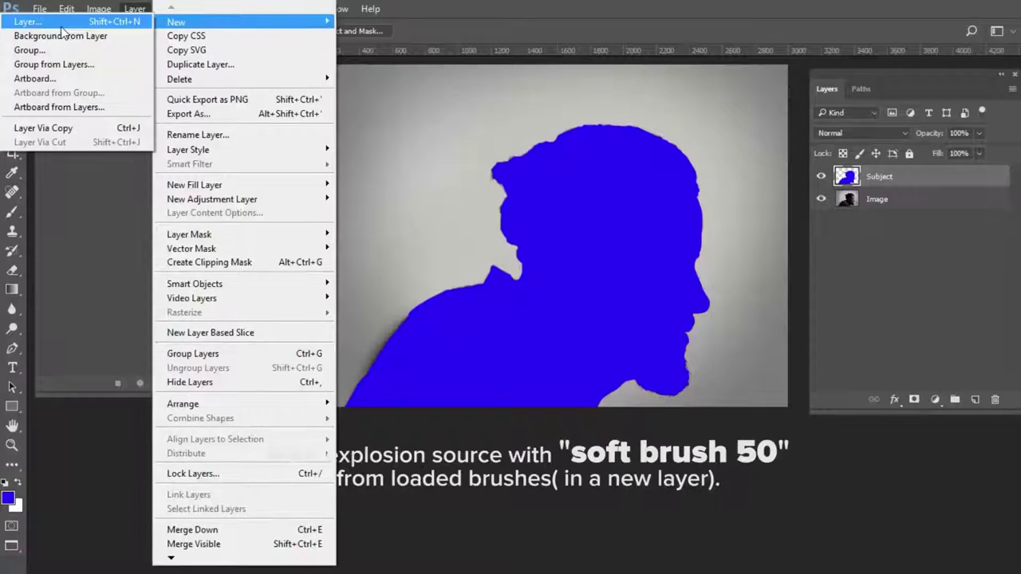
Create a new blank layer named Brush
left_click(32, 19)
type("Brush")
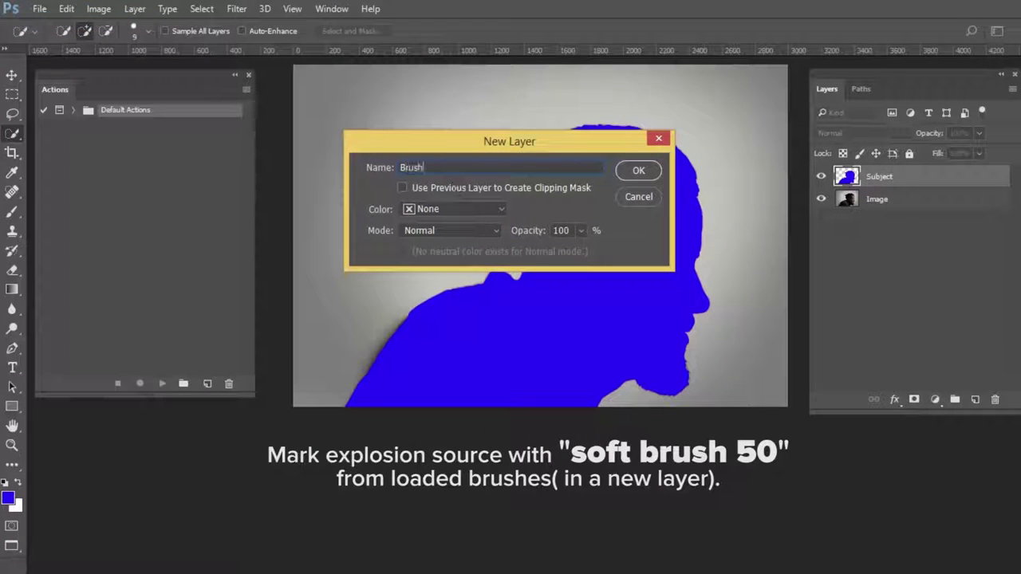
key("Return")
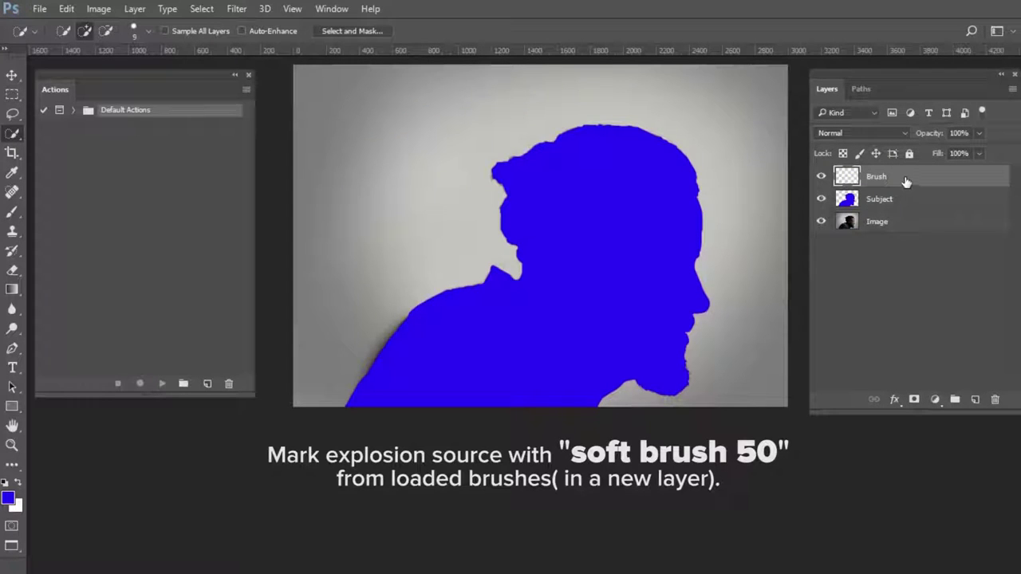
Set up the soft round 50 px brush with a red foreground colour
key("b")
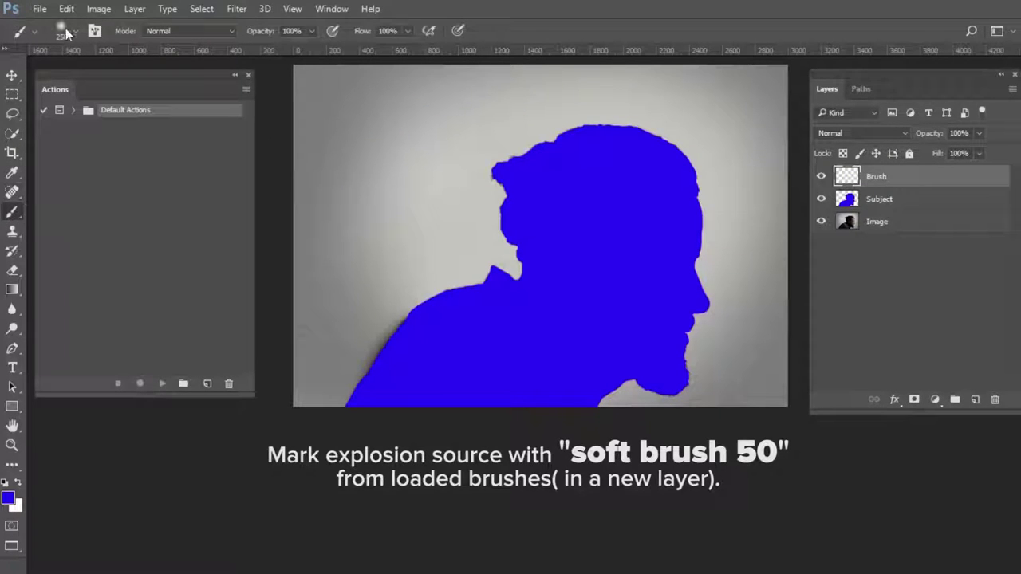
left_click(74, 33)
scroll(180, 232, "down", 1)
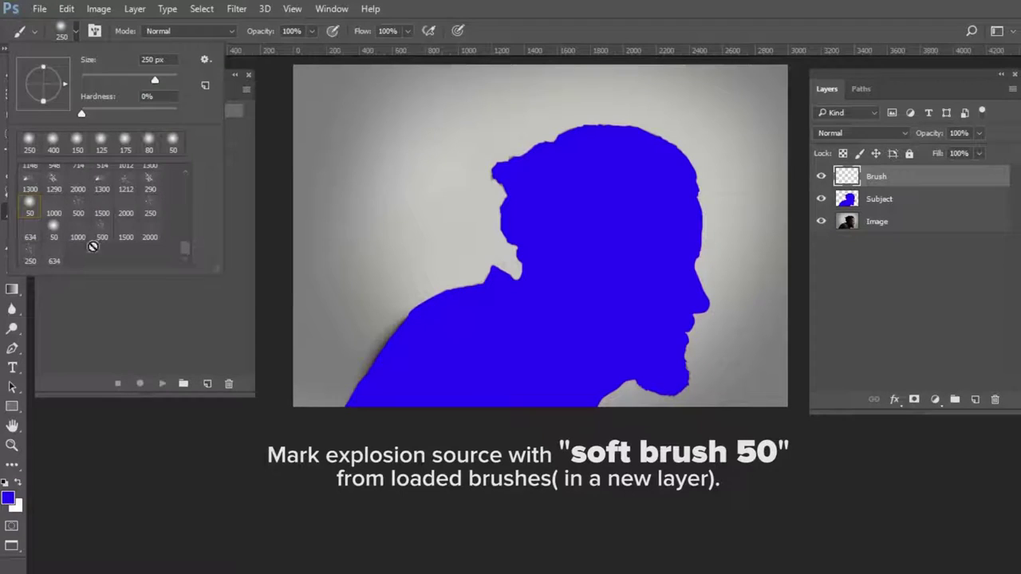
left_click(52, 231)
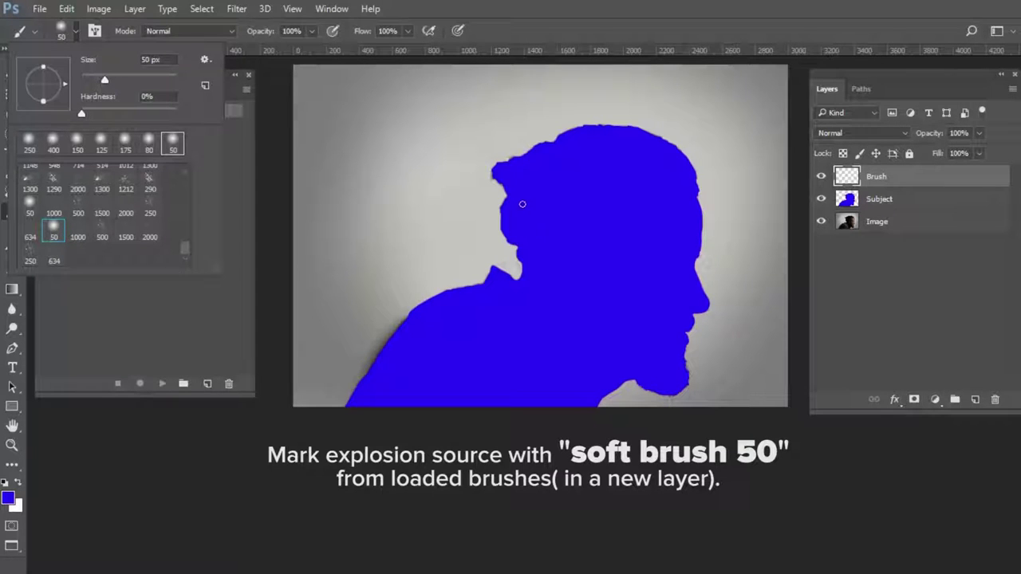
left_click(9, 501)
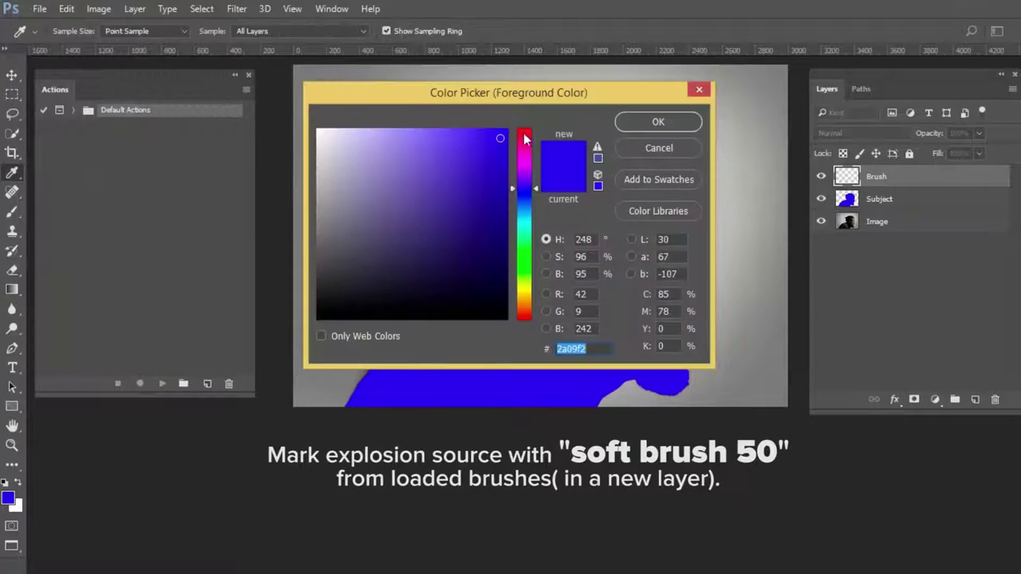
left_click(524, 131)
left_click(650, 122)
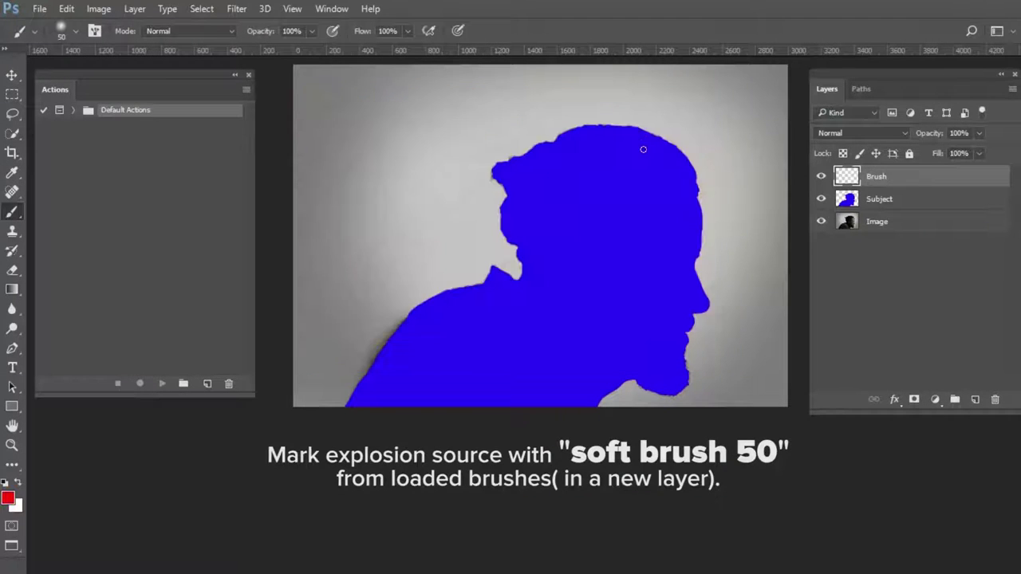
Paint three red strokes down the neck and across the shoulder, then check the layers
left_click_drag(524, 227, 661, 367)
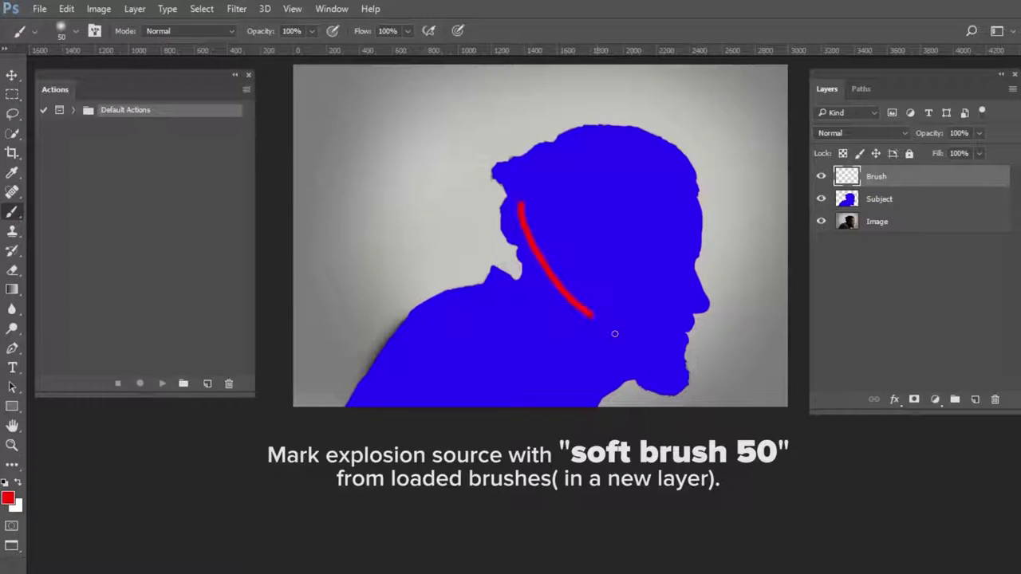
left_click_drag(460, 313, 573, 344)
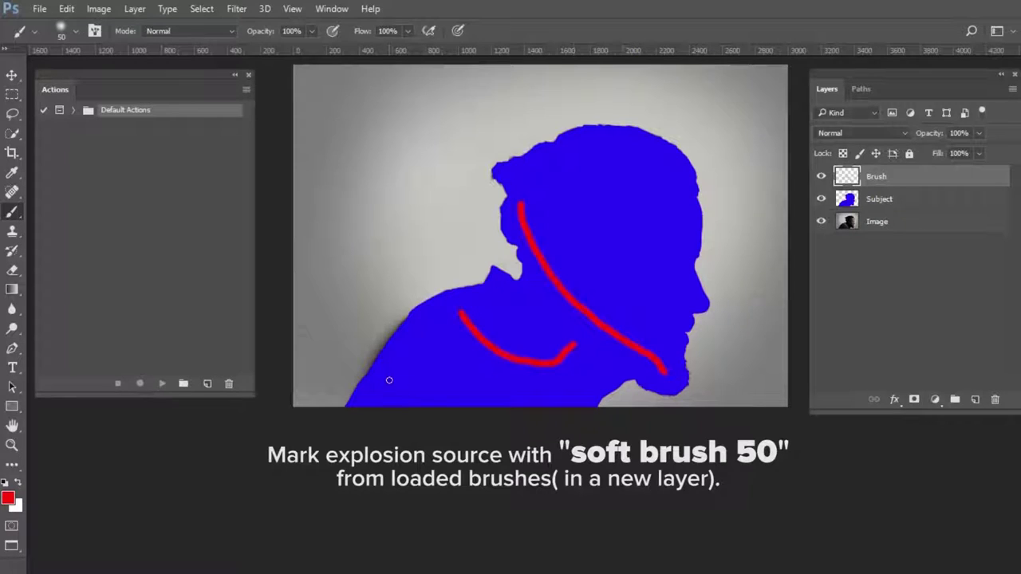
left_click_drag(388, 383, 479, 381)
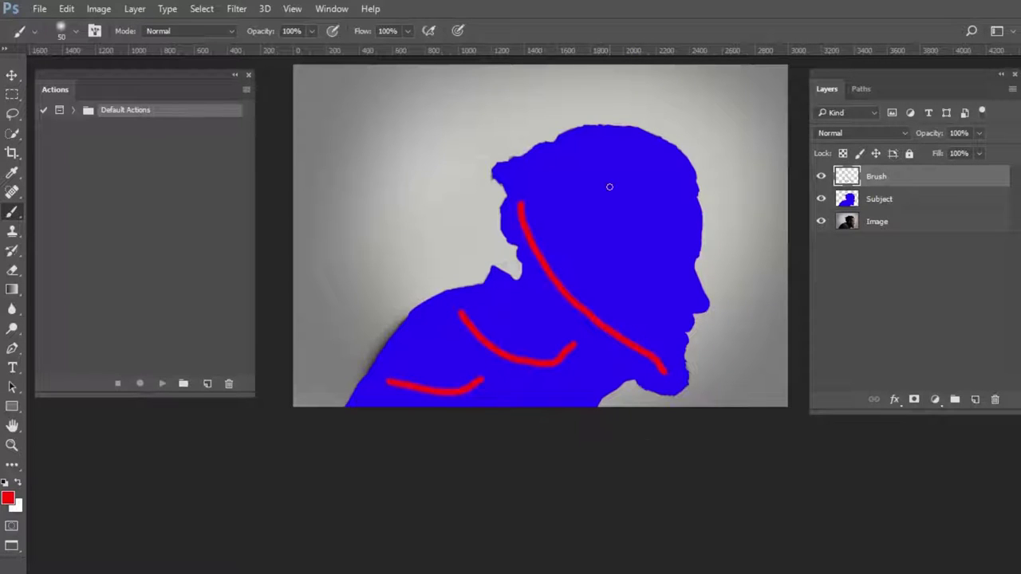
left_click(821, 177)
left_click(821, 199)
Reopen the Actions panel from the Window menu
left_click(248, 74)
left_click(332, 9)
left_click(413, 96)
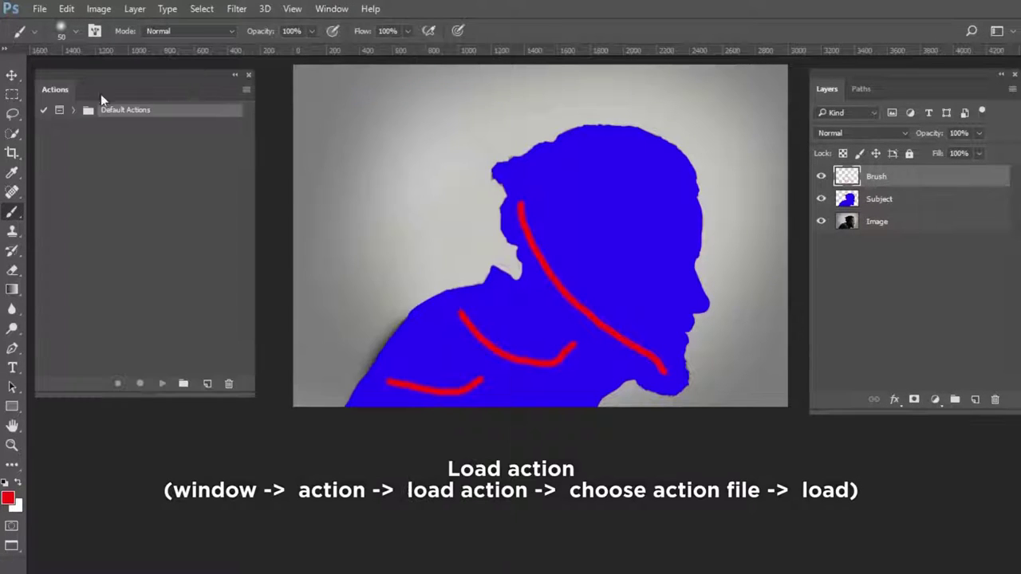
Load Explo Photoshop Action.atn and expand the EXPLO set to view its direction actions
left_click(247, 90)
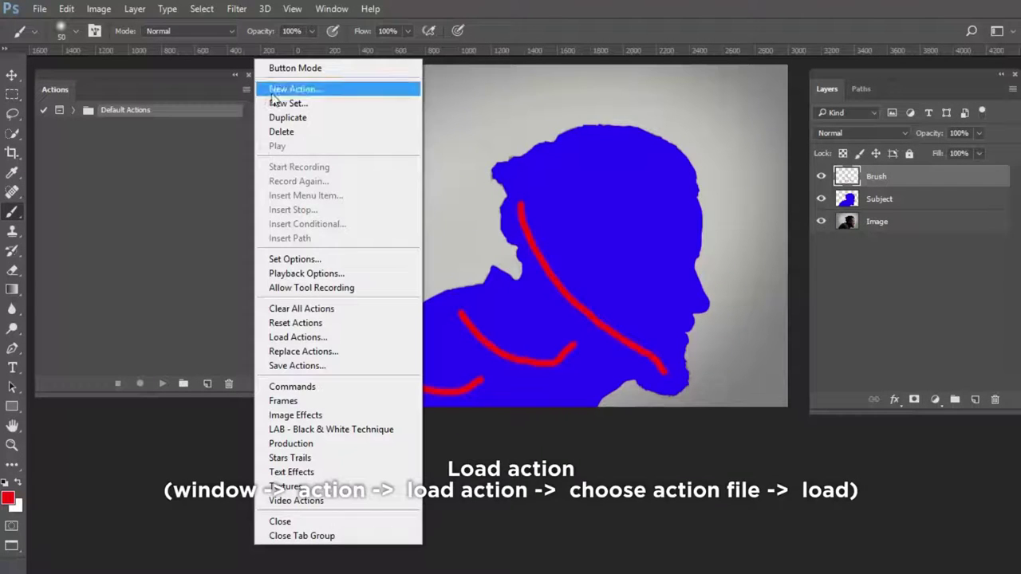
left_click(299, 337)
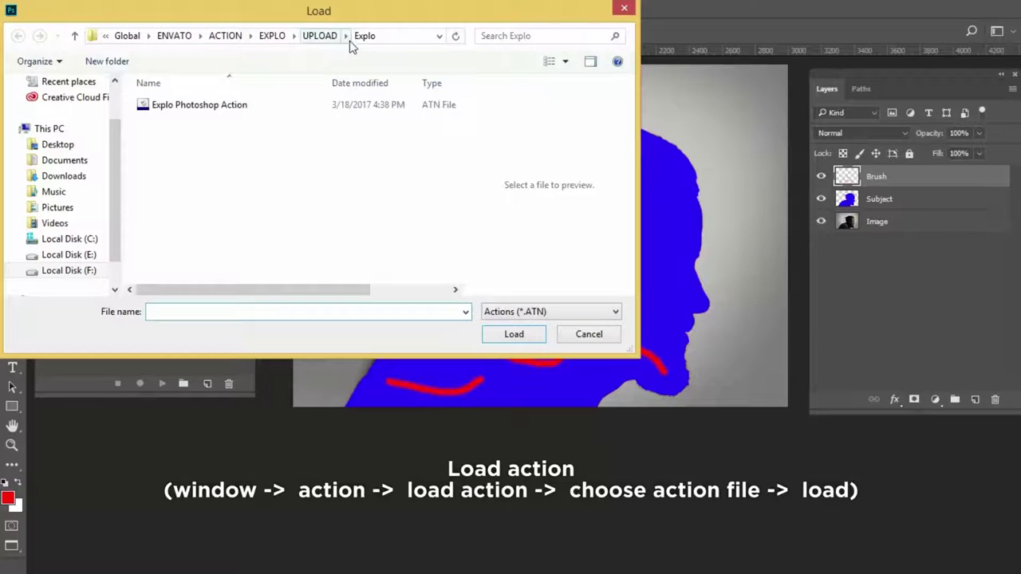
left_click(190, 107)
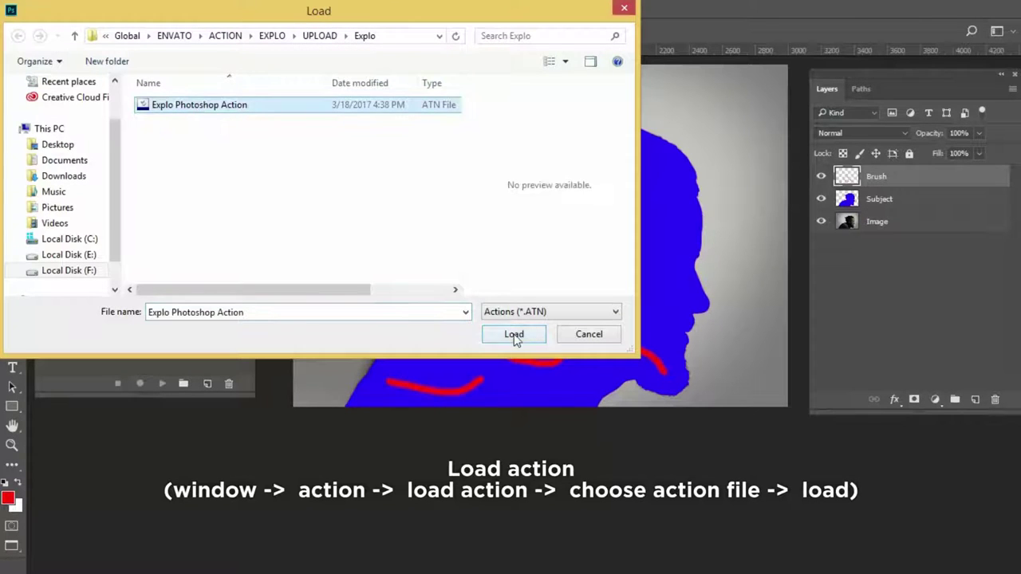
left_click(514, 335)
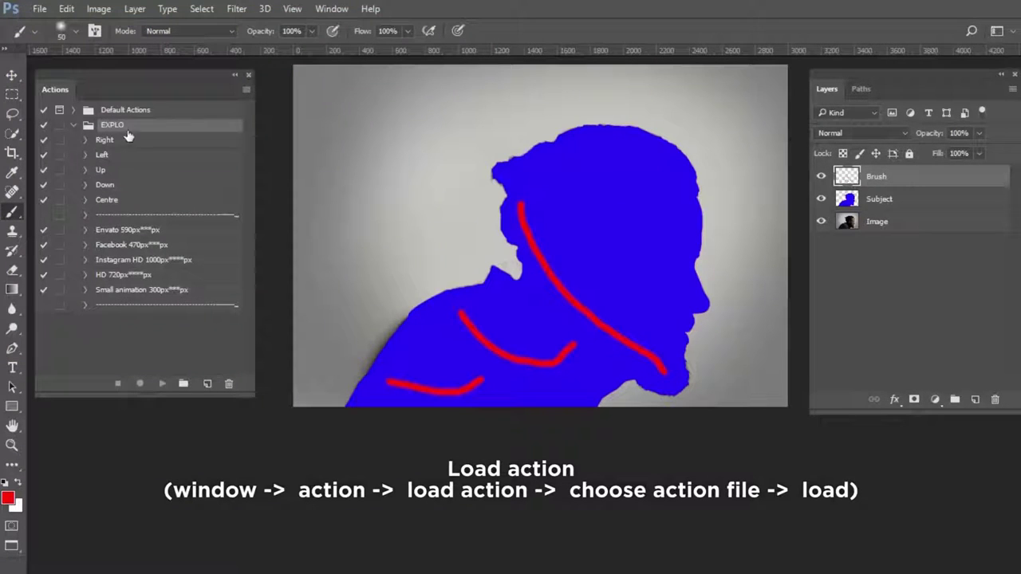
left_click(74, 126)
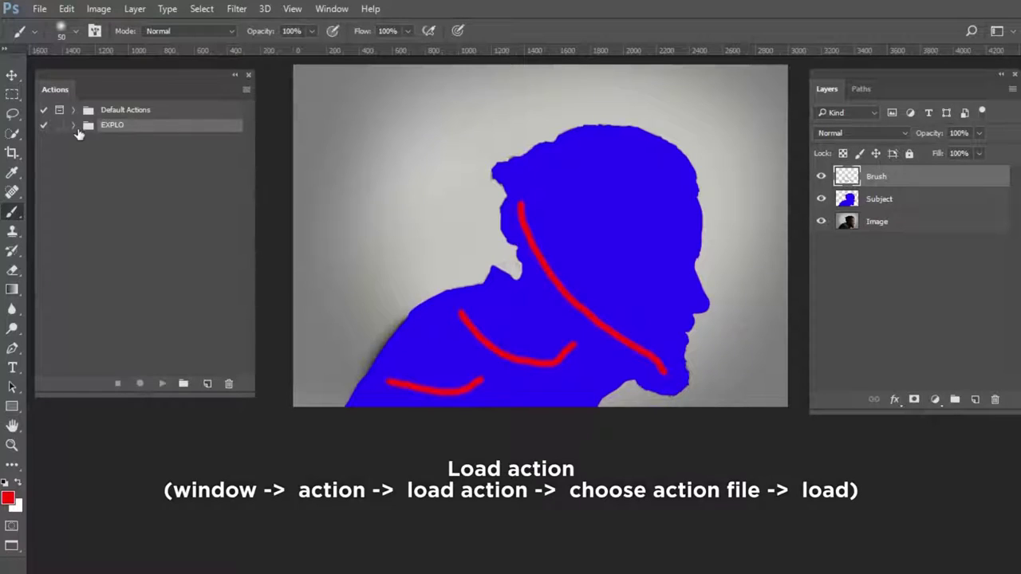
left_click(73, 126)
left_click(118, 156)
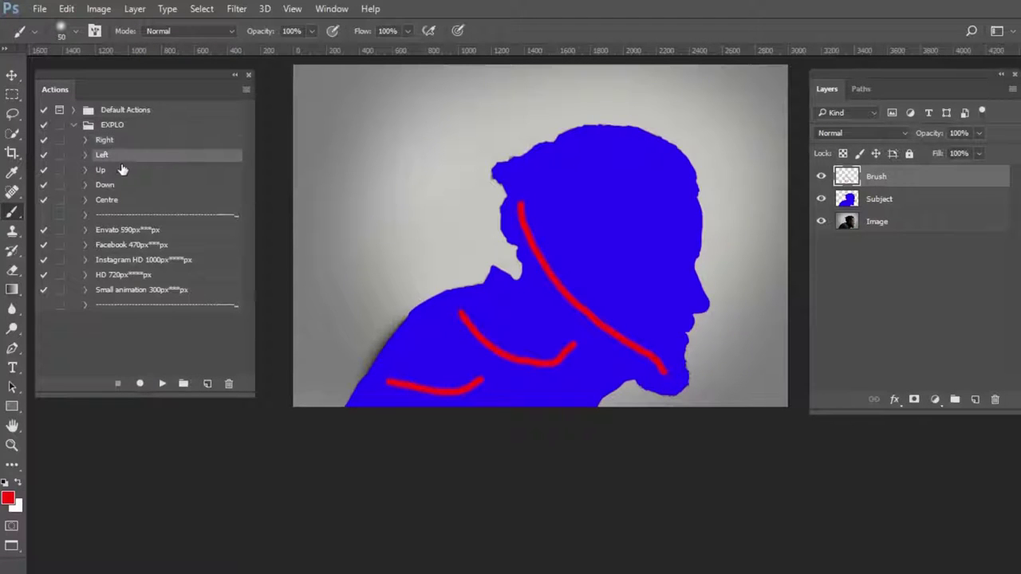
left_click(121, 185)
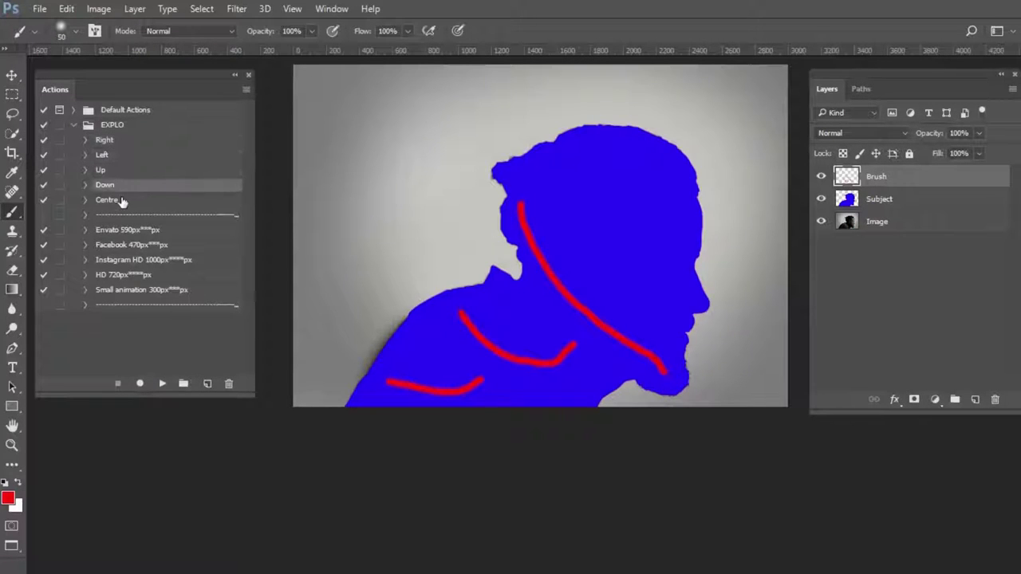
left_click(115, 126)
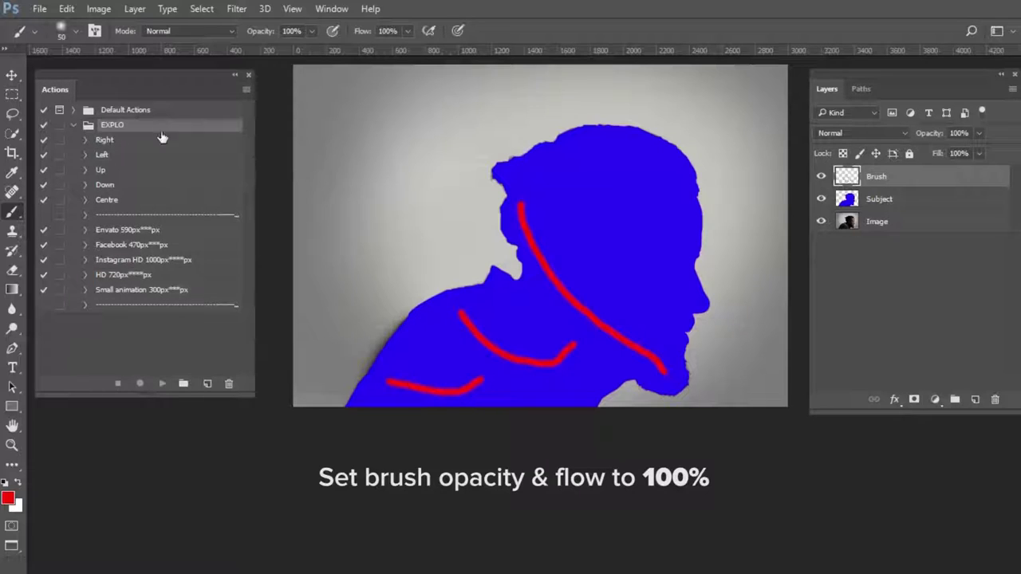
Keep brush mode Normal, set opacity and flow to 100%, and select the Right action
left_click(166, 32)
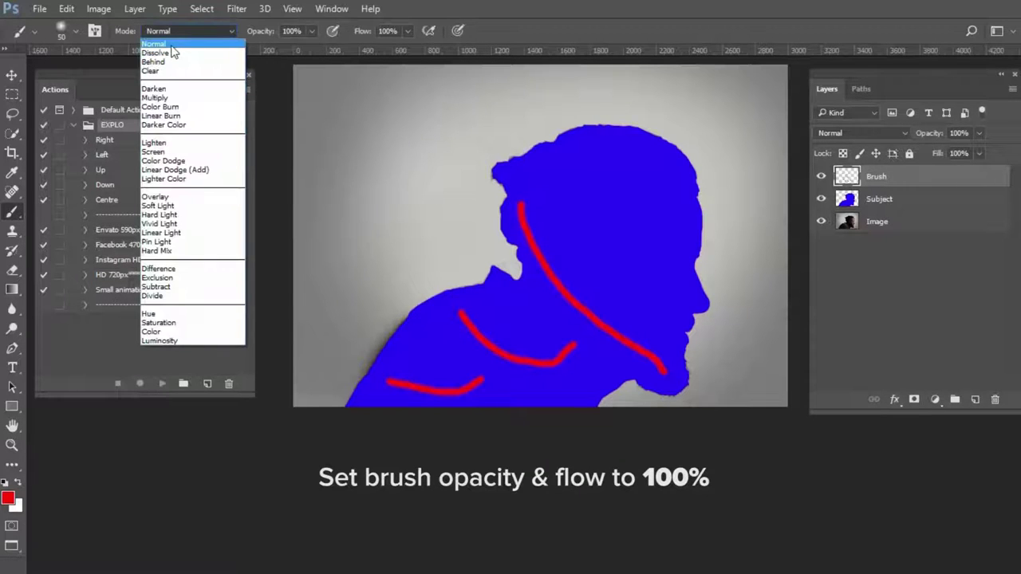
left_click(167, 45)
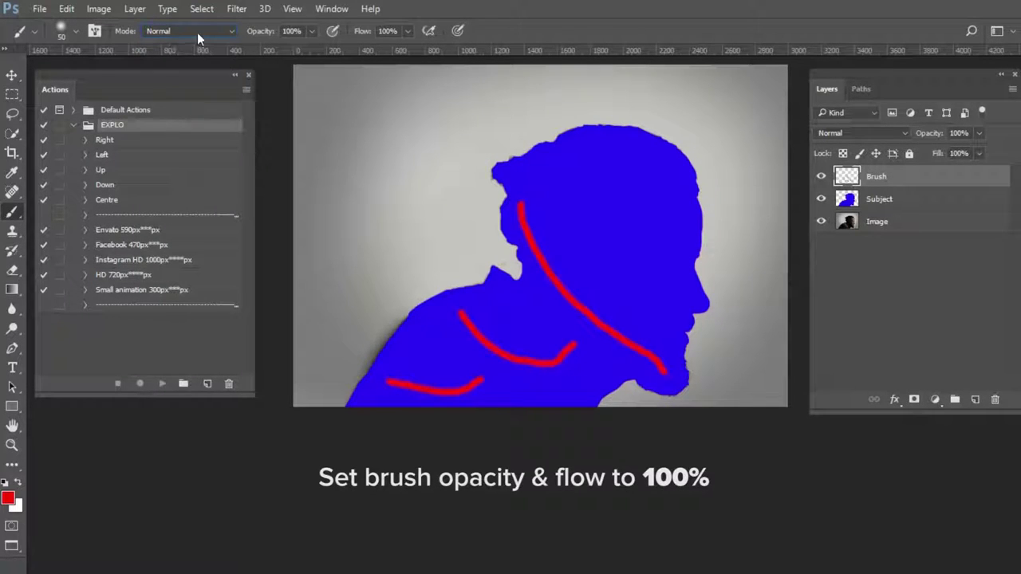
left_click_drag(312, 32, 300, 48)
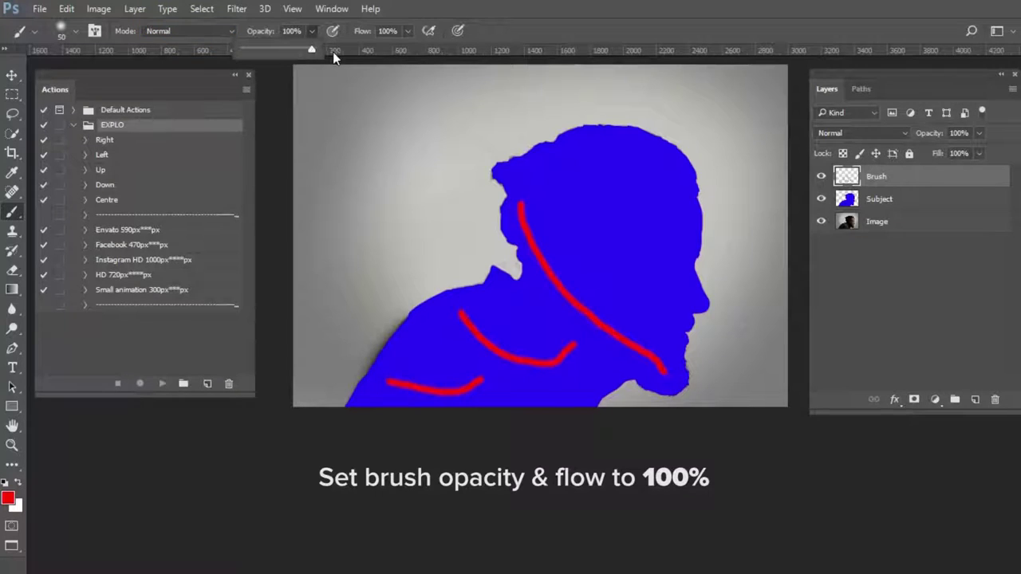
left_click(409, 34)
left_click_drag(394, 62, 467, 59)
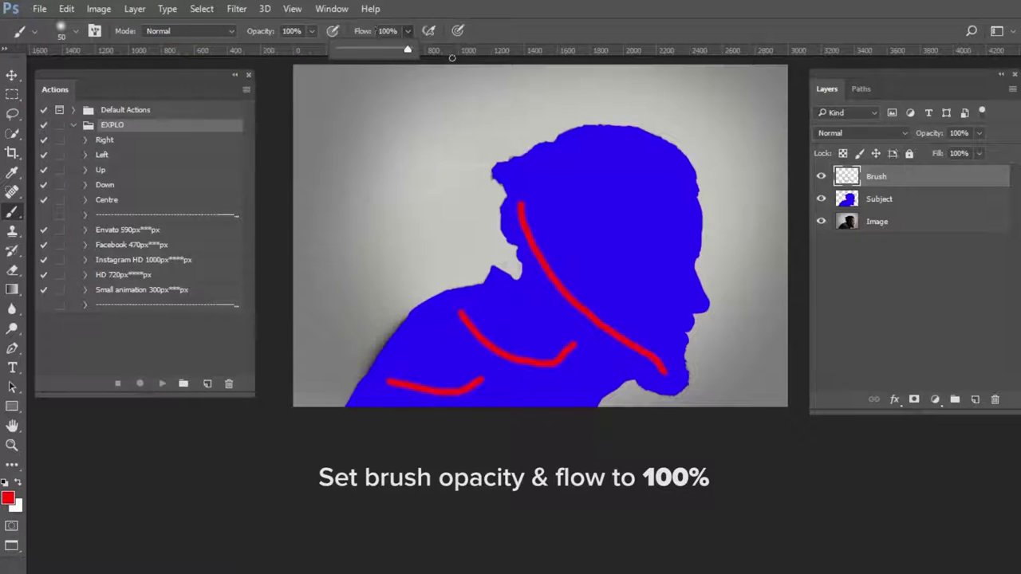
left_click(105, 145)
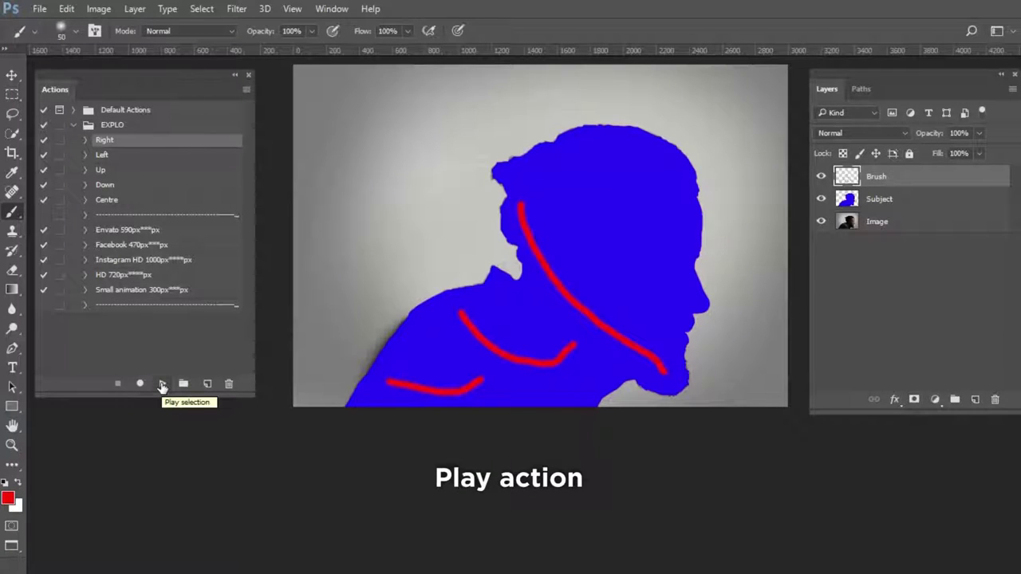
Play the EXPLO Right action to build the particle explosion in Group 1
left_click(162, 384)
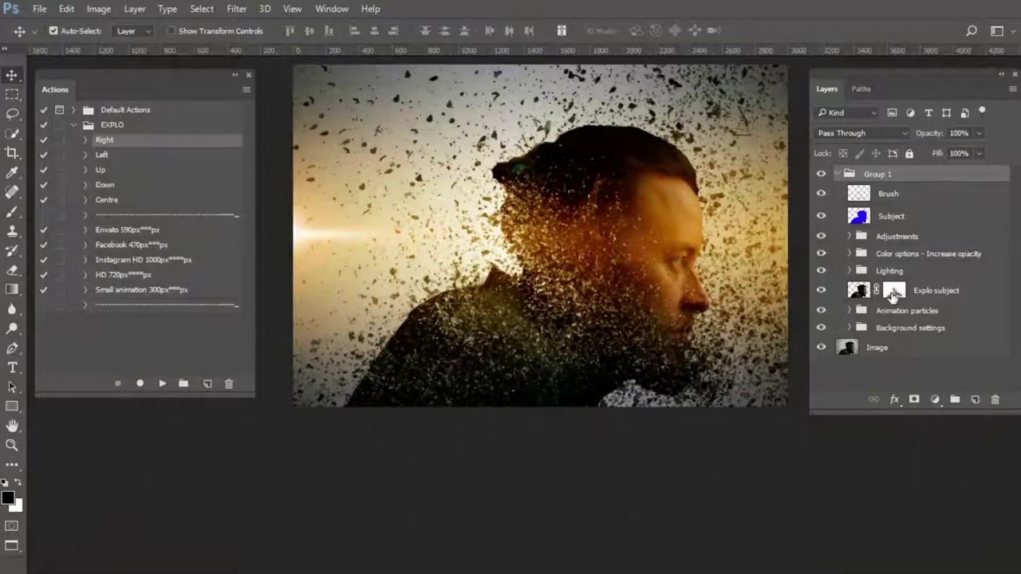
Paint black on the Explo subject mask over the shoulder and top hair to scatter them
left_click(893, 294)
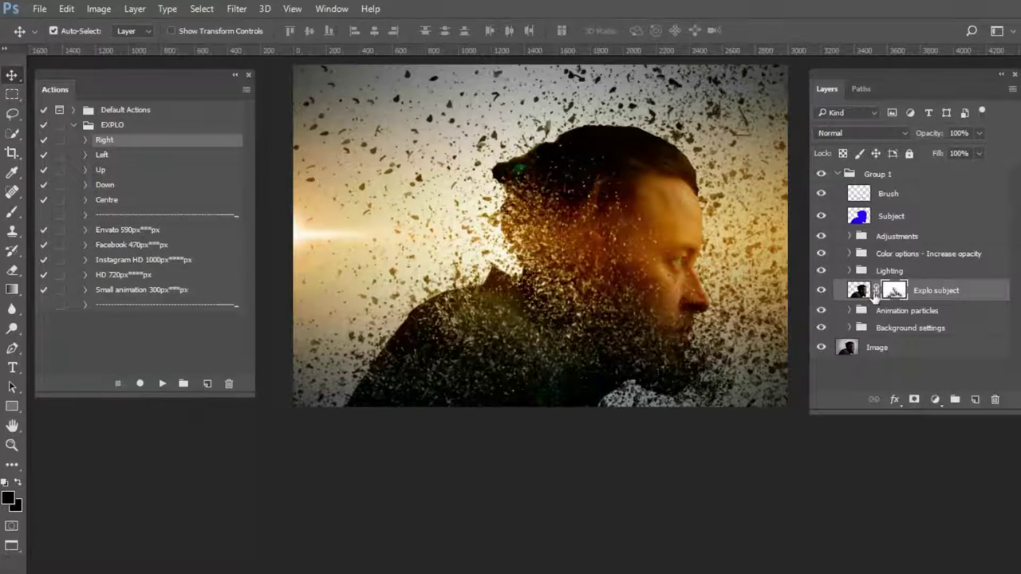
key("b")
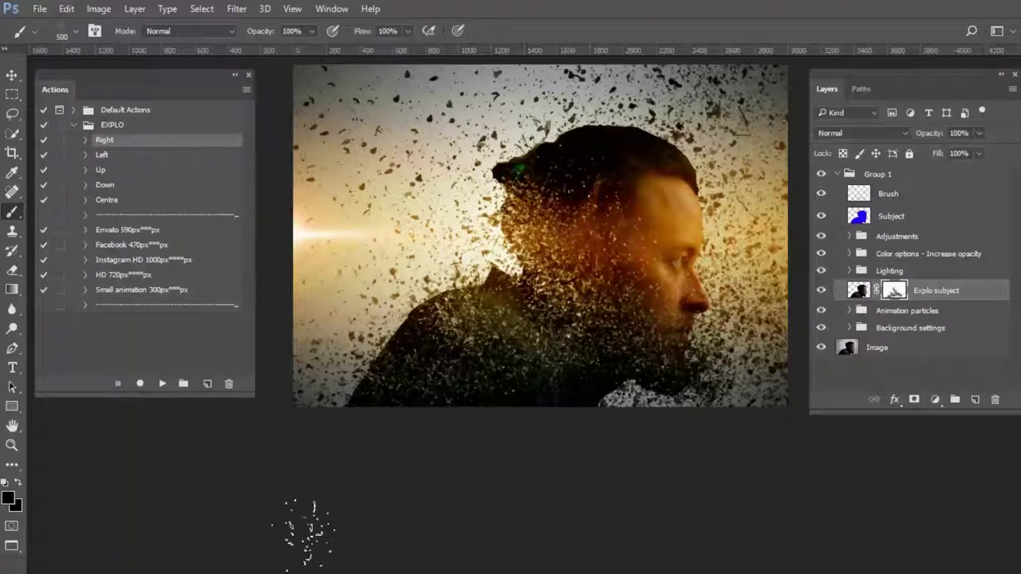
left_click(9, 500)
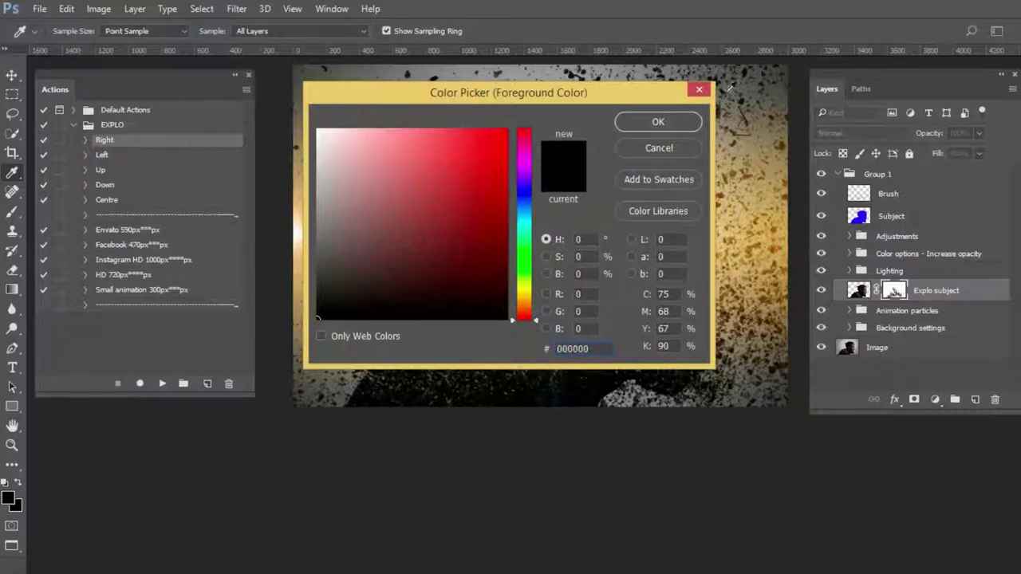
left_click(662, 123)
mouse_move(423, 328)
left_mouse_down()
mouse_move(527, 275)
mouse_move(514, 191)
mouse_move(570, 151)
mouse_move(574, 135)
mouse_move(510, 200)
mouse_move(503, 295)
mouse_move(473, 351)
left_mouse_up()
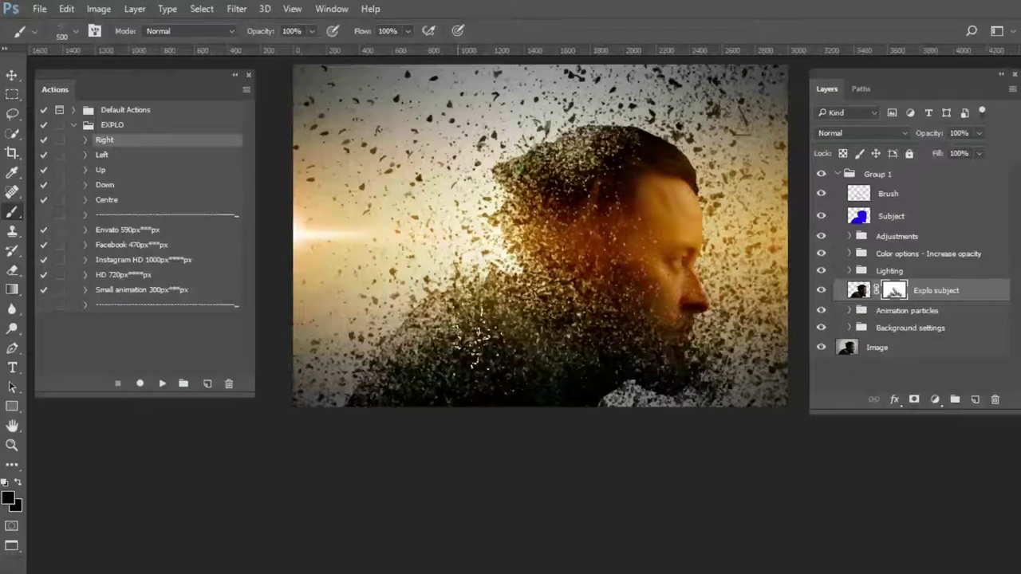
mouse_move(590, 180)
left_mouse_down()
mouse_move(682, 164)
mouse_move(630, 240)
mouse_move(675, 320)
left_mouse_up()
key("i")
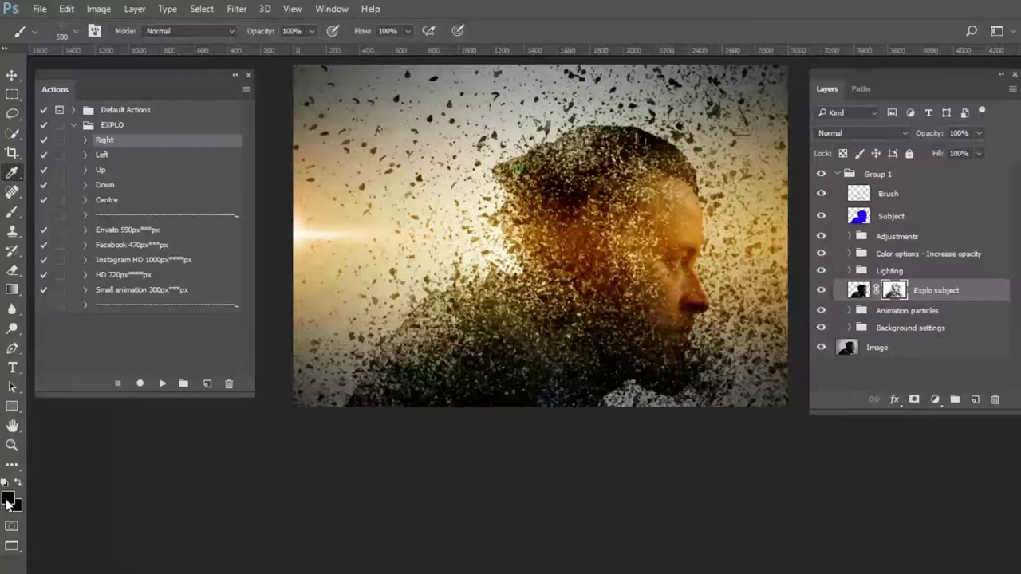
Paint white (ffffff) on the mask to restore the face from eye to head top
left_click(8, 502)
type("ffffff")
left_click(656, 122)
left_click_drag(669, 257, 606, 160)
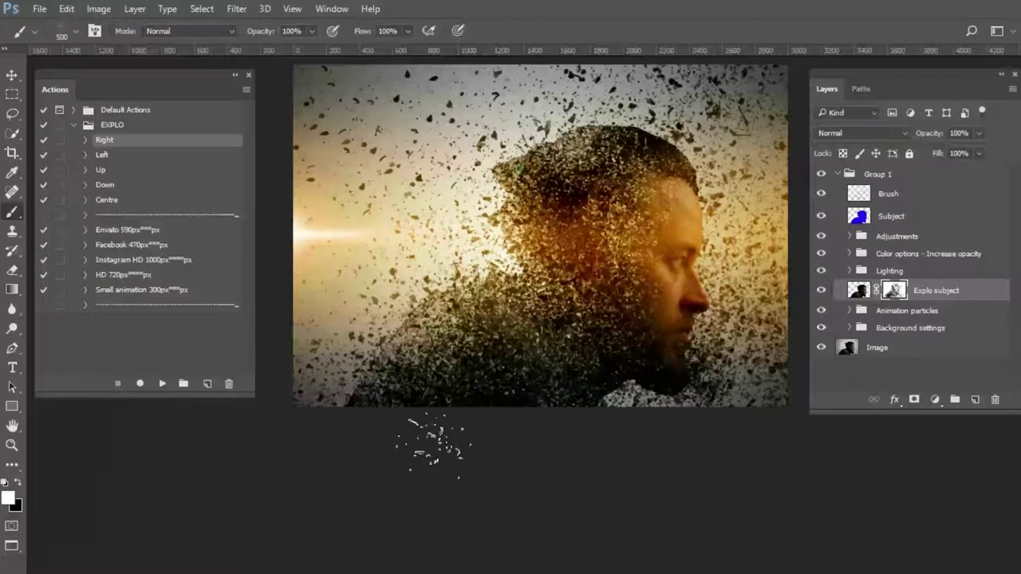
Mask away more of the head top, forehead and crown in black
left_click(9, 499)
left_click(284, 337)
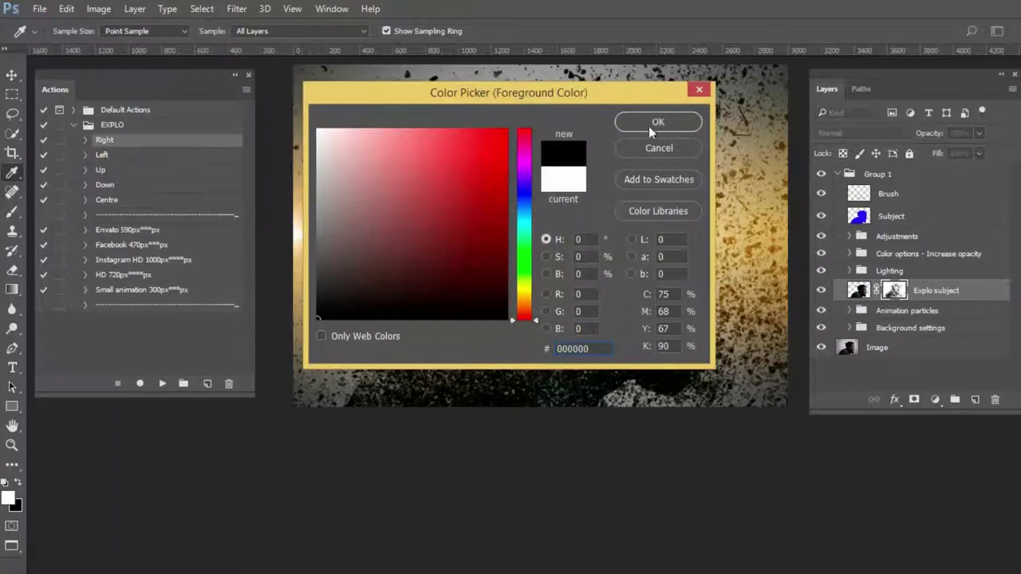
left_click(651, 126)
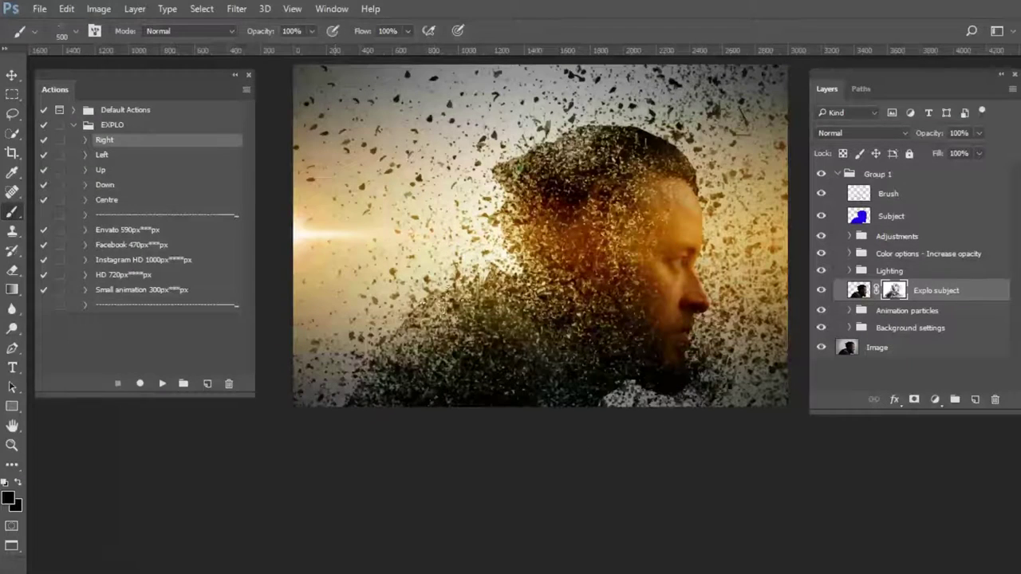
left_click_drag(502, 171, 546, 155)
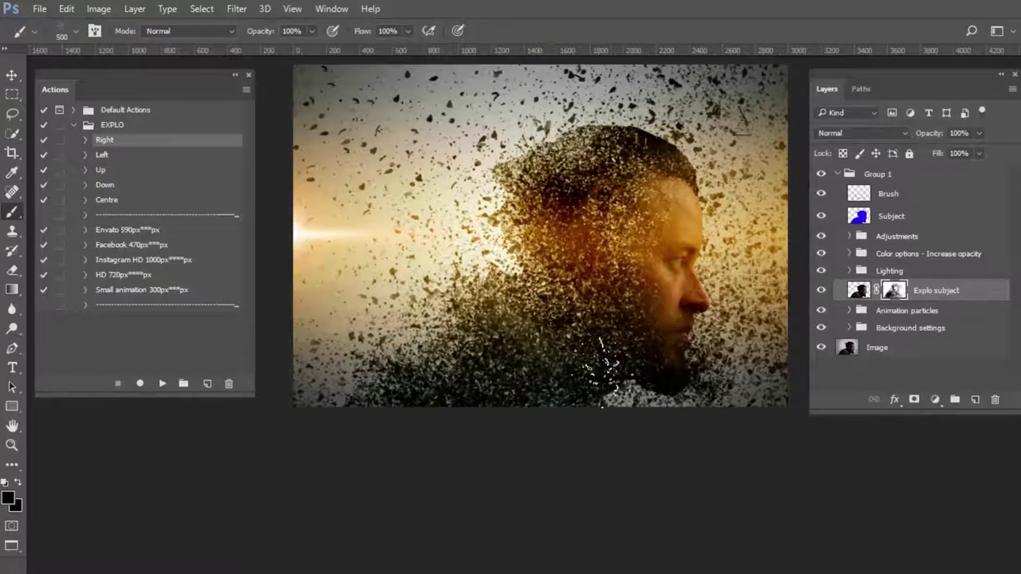
left_click_drag(566, 239, 569, 178)
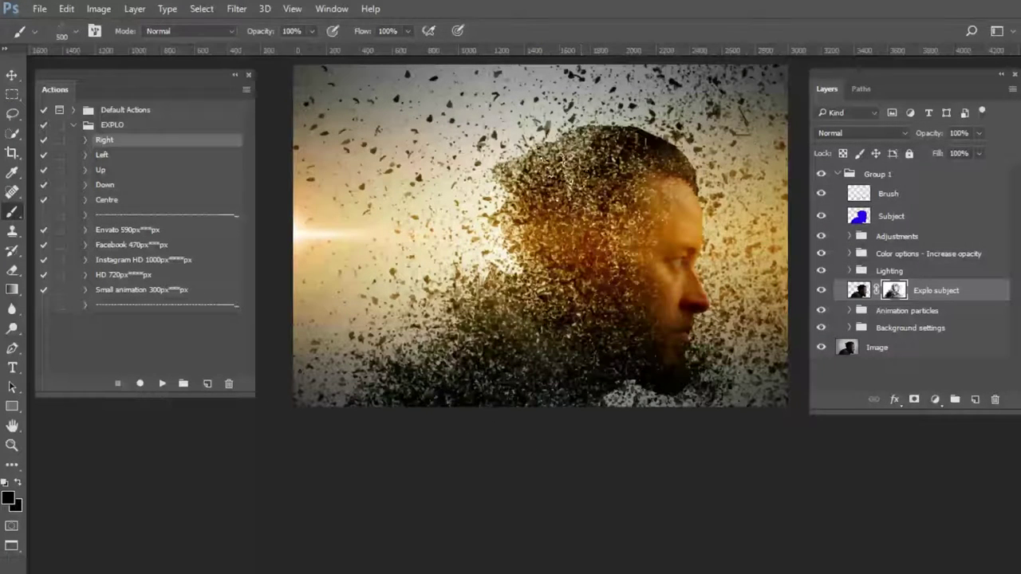
mouse_move(571, 239)
left_mouse_down()
mouse_move(631, 191)
mouse_move(706, 204)
mouse_move(547, 335)
left_mouse_up()
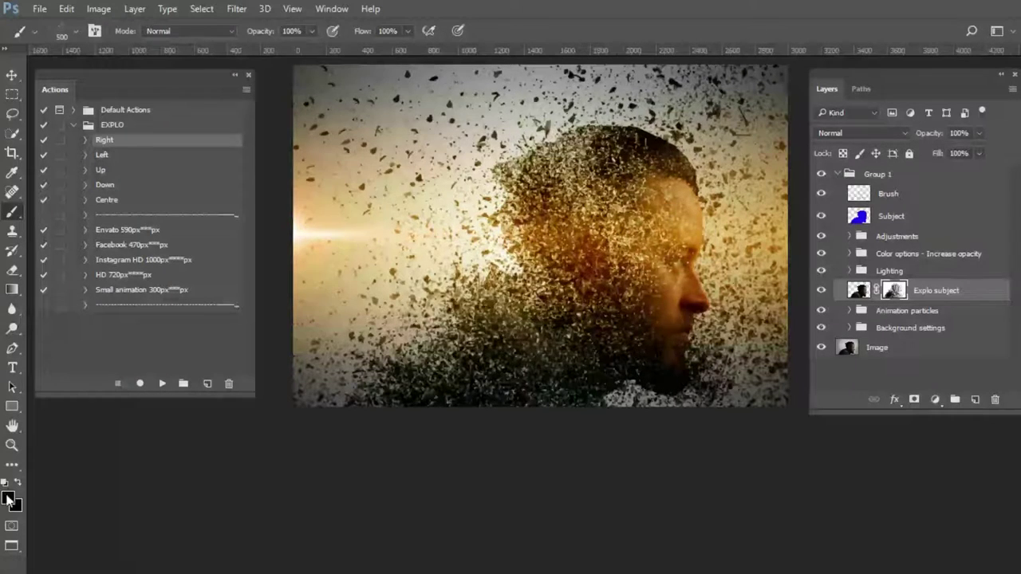
Paint white (ffffff) to bring back the eye, cheek and neck
left_click(8, 500)
type("ffffff")
left_click(659, 121)
mouse_move(666, 239)
left_mouse_down()
mouse_move(682, 267)
mouse_move(675, 287)
mouse_move(630, 275)
mouse_move(638, 359)
mouse_move(631, 319)
left_mouse_up()
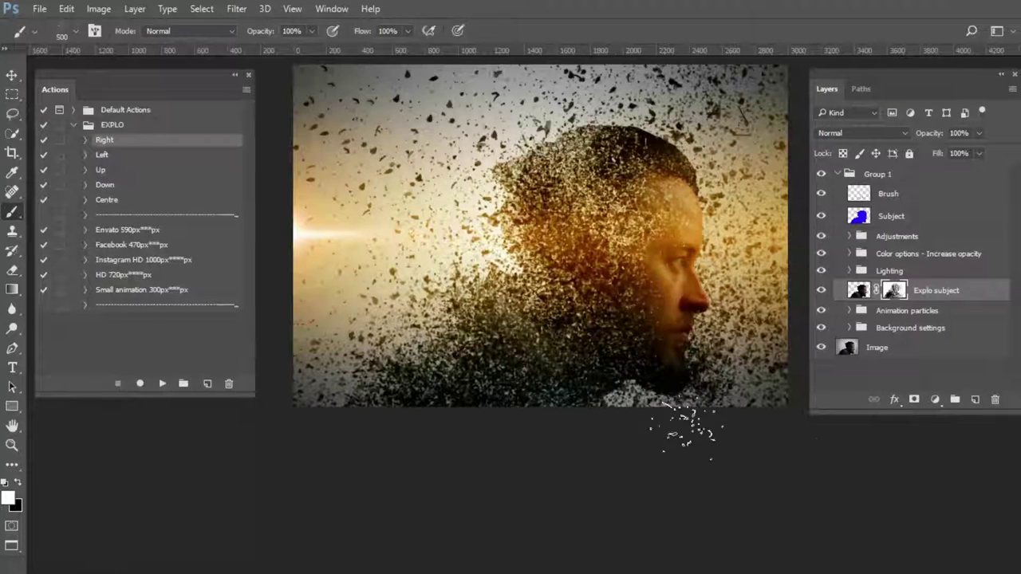
left_click_drag(690, 239, 586, 303)
mouse_move(686, 267)
left_mouse_down()
mouse_move(694, 255)
mouse_move(678, 276)
mouse_move(694, 231)
left_mouse_up()
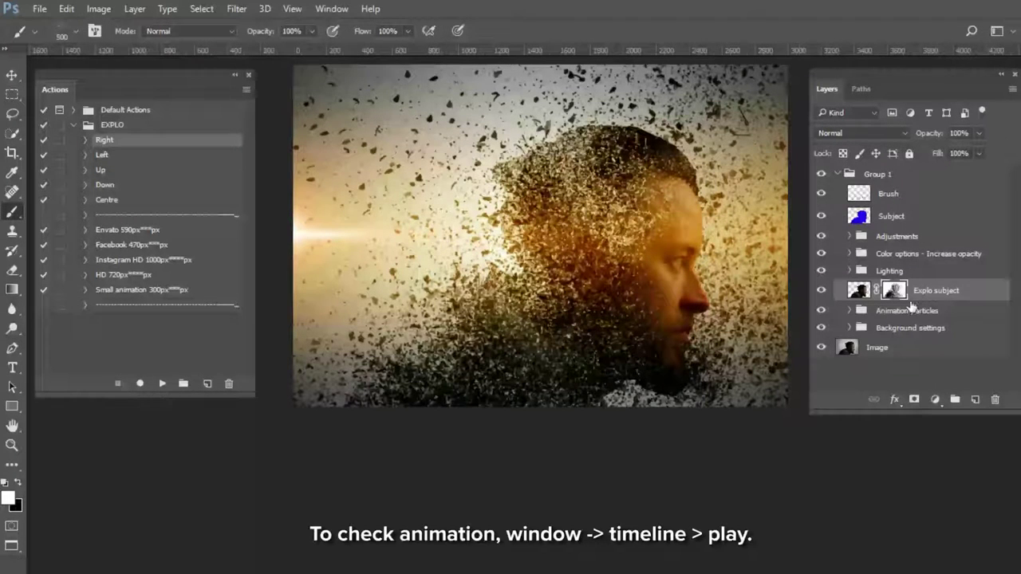
Show the animation Timeline with Loop Playback unchecked, then play and stop the particle animation
left_click(331, 9)
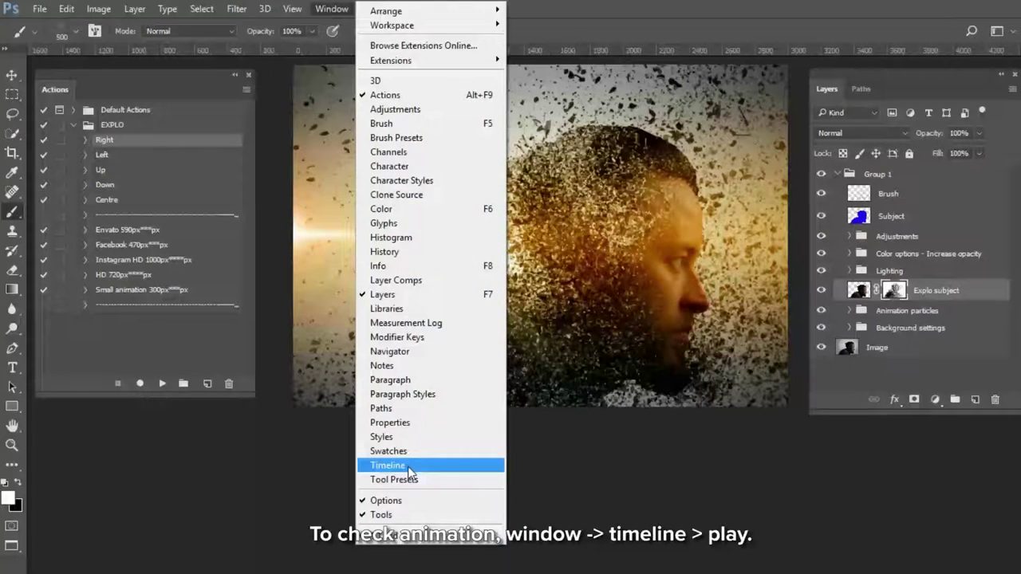
left_click(408, 467)
left_click(163, 461)
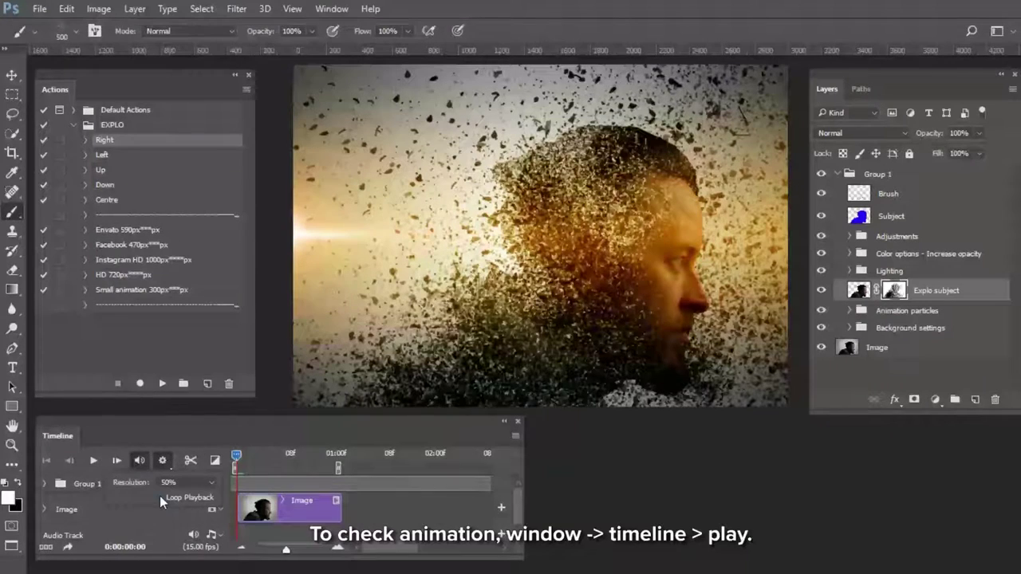
left_click(163, 496)
left_click(92, 461)
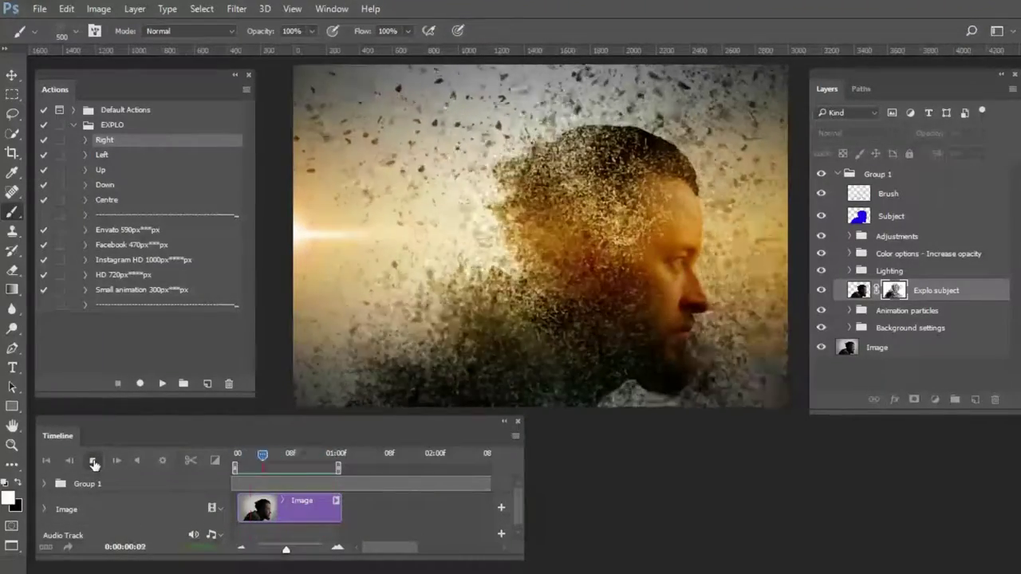
left_click(94, 463)
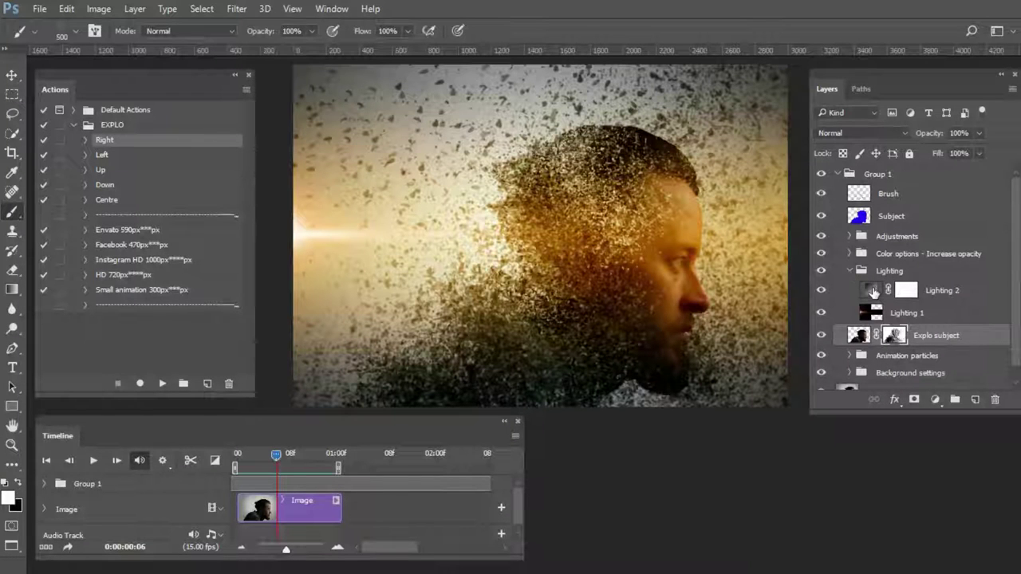
Test the Lighting 2 gradient at 45 and -45 degrees, then keep its angle at 90
double_click(873, 293)
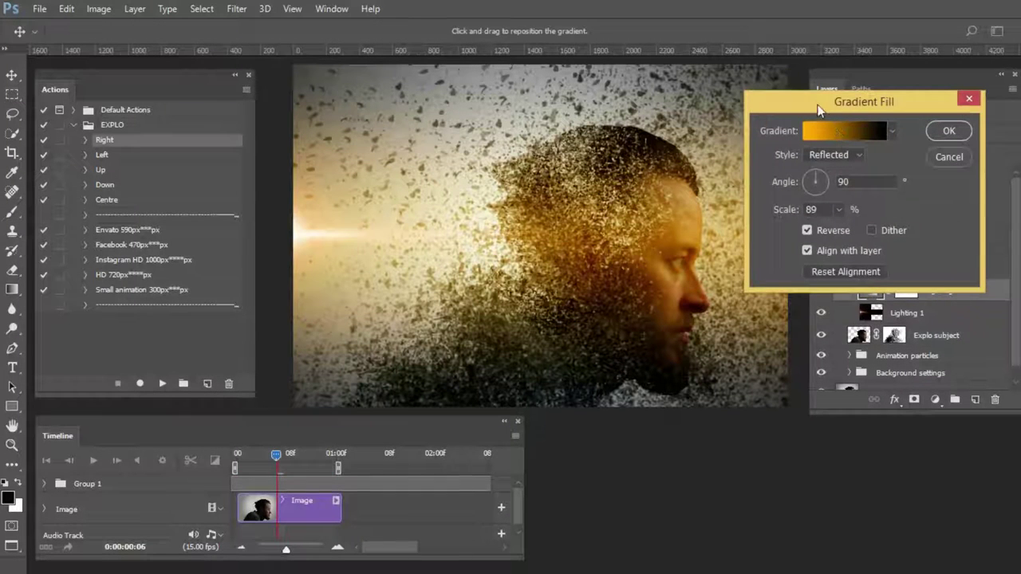
left_click_drag(817, 106, 868, 97)
left_click_drag(869, 169, 871, 176)
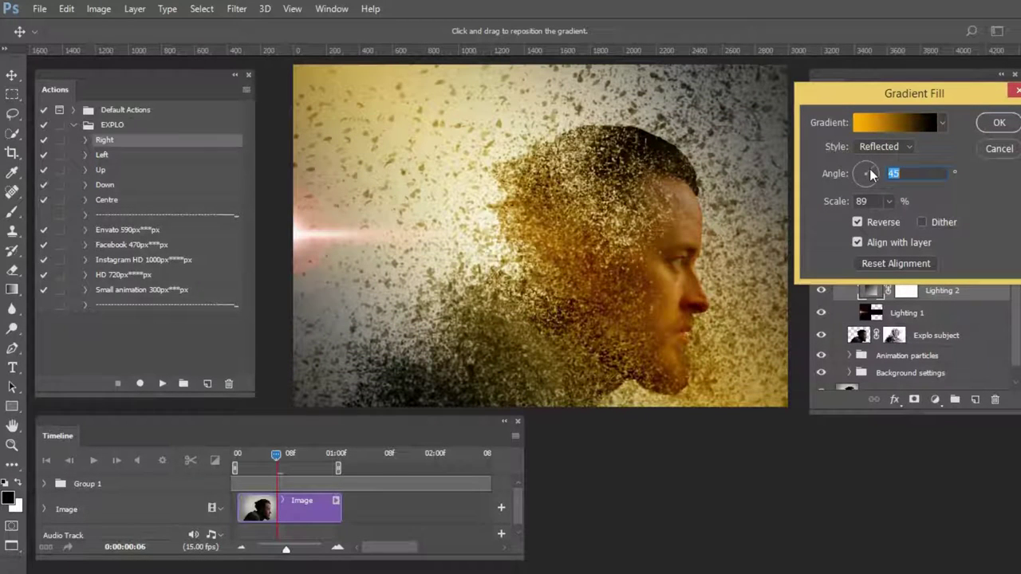
mouse_move(869, 173)
left_mouse_down()
mouse_move(874, 181)
mouse_move(854, 179)
mouse_move(867, 172)
left_mouse_up()
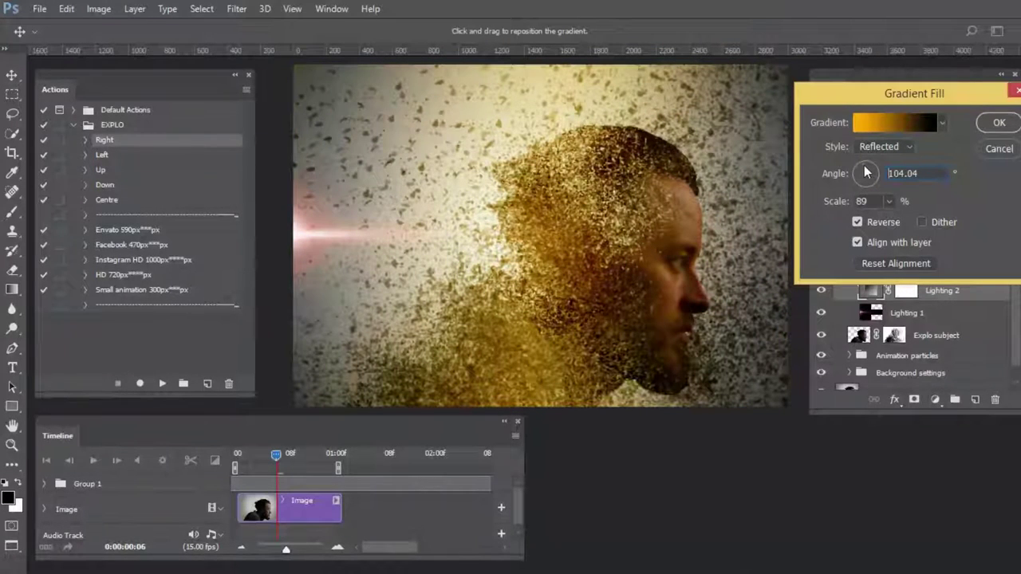
left_click_drag(867, 171, 870, 172)
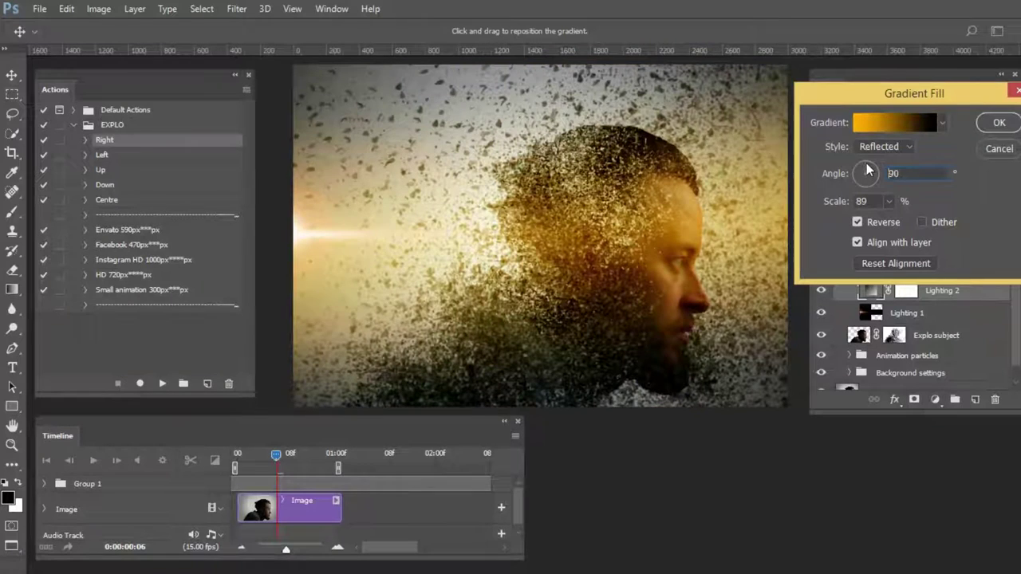
double_click(893, 173)
left_click(996, 124)
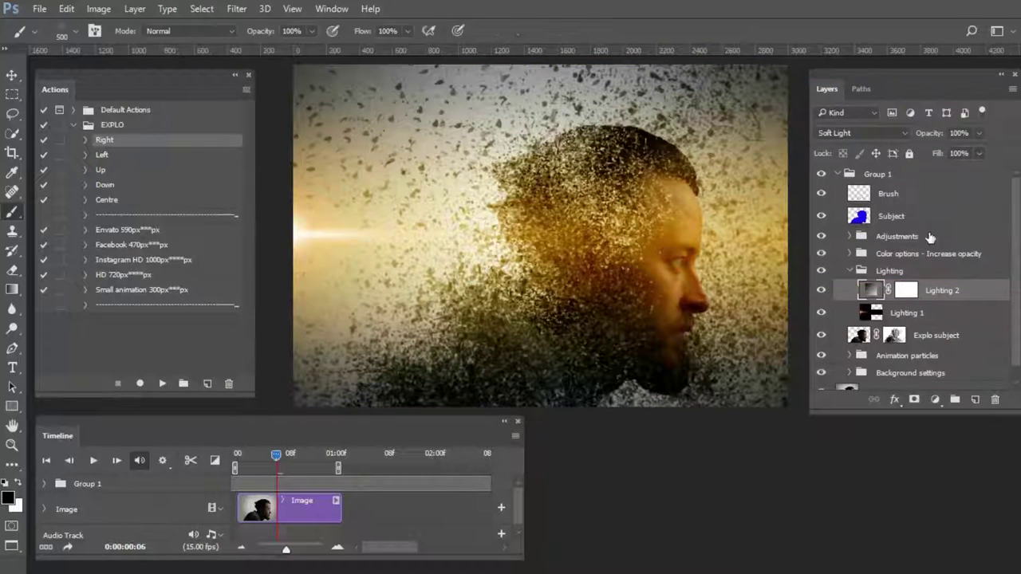
Move the Lighting 1 flare from the left edge to just beside the face
left_click(882, 313)
key("ctrl+t")
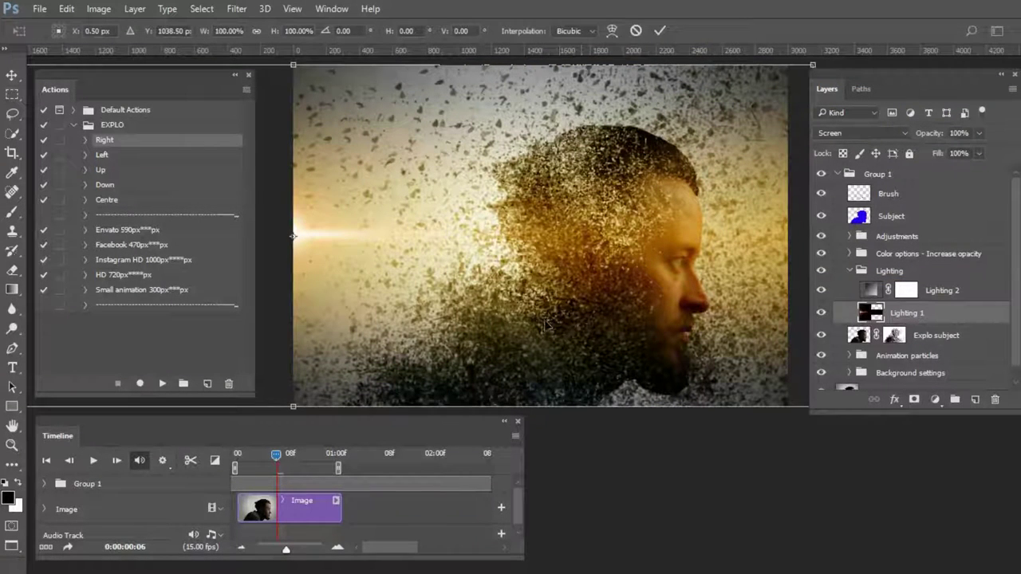
mouse_move(505, 317)
left_mouse_down()
mouse_move(758, 279)
mouse_move(608, 345)
left_mouse_up()
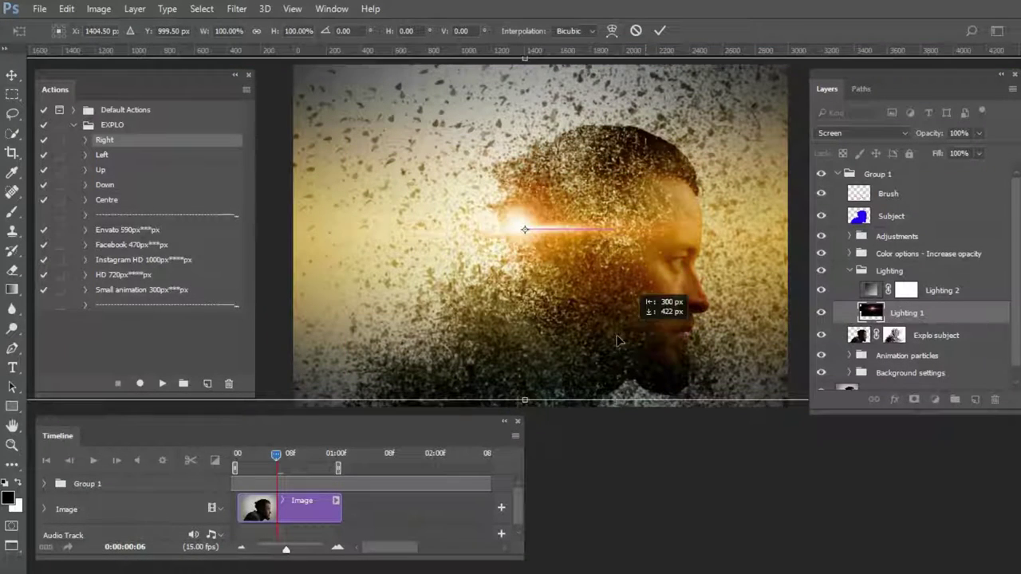
left_click_drag(609, 345, 639, 336)
key("Return")
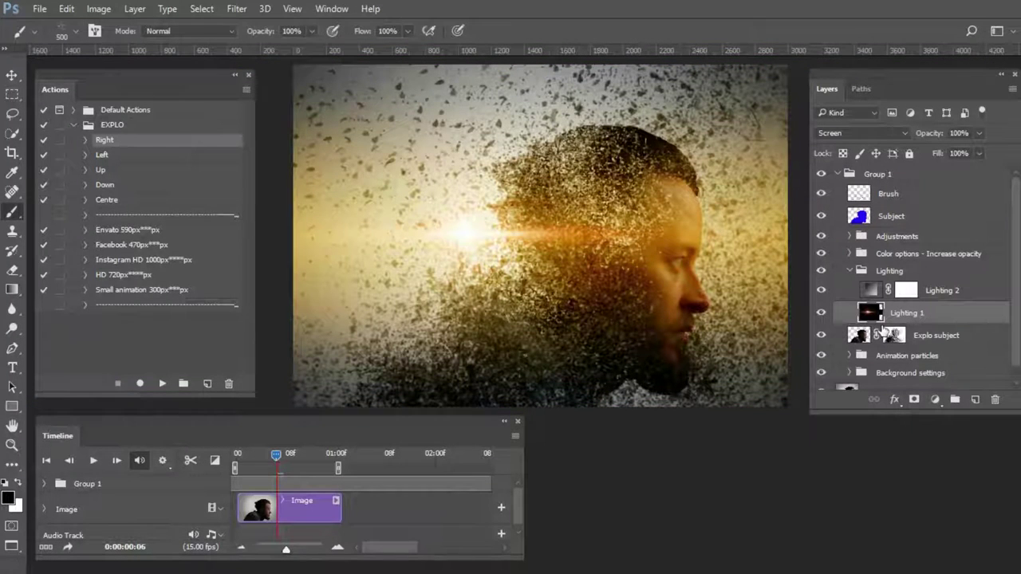
left_click(859, 271)
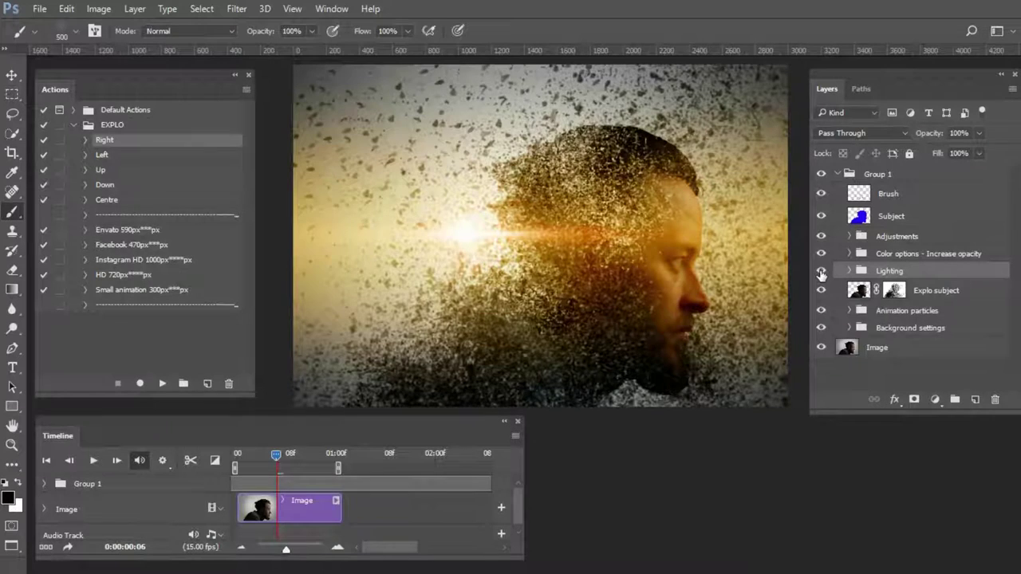
left_click(822, 272)
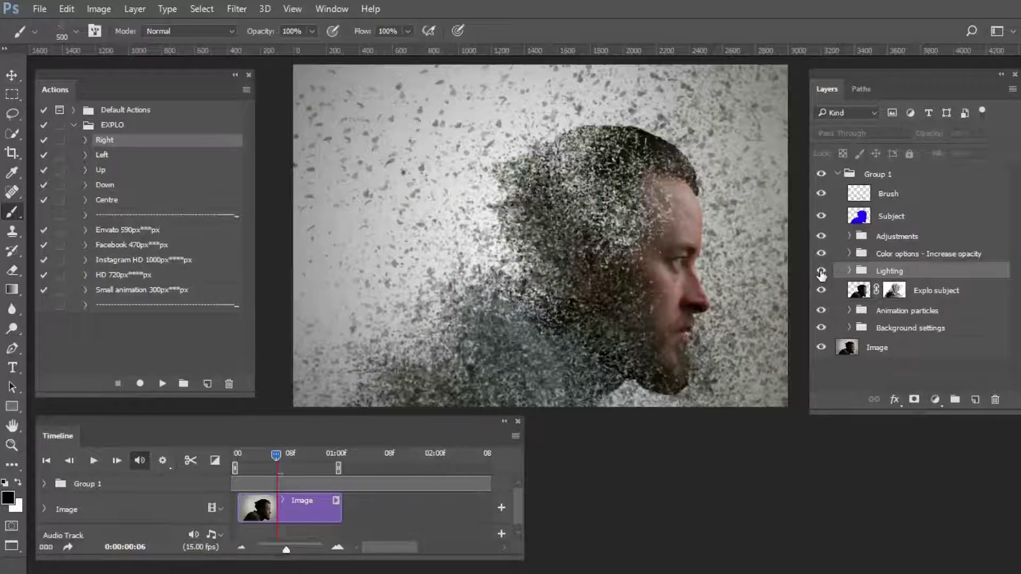
left_click(822, 272)
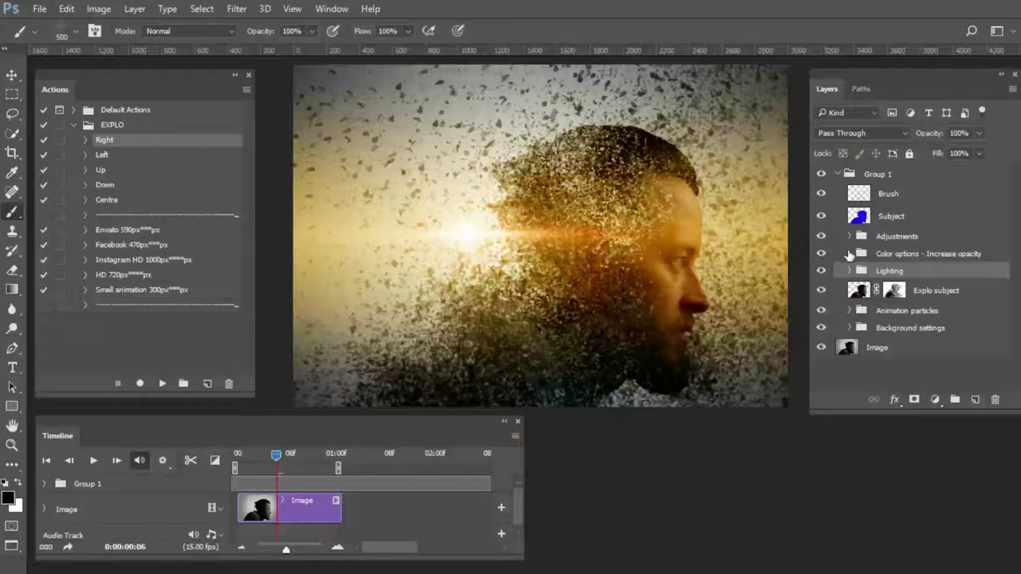
Raise the Sky colour layer to about 89% opacity and play the animation to check the tint
left_click(850, 253)
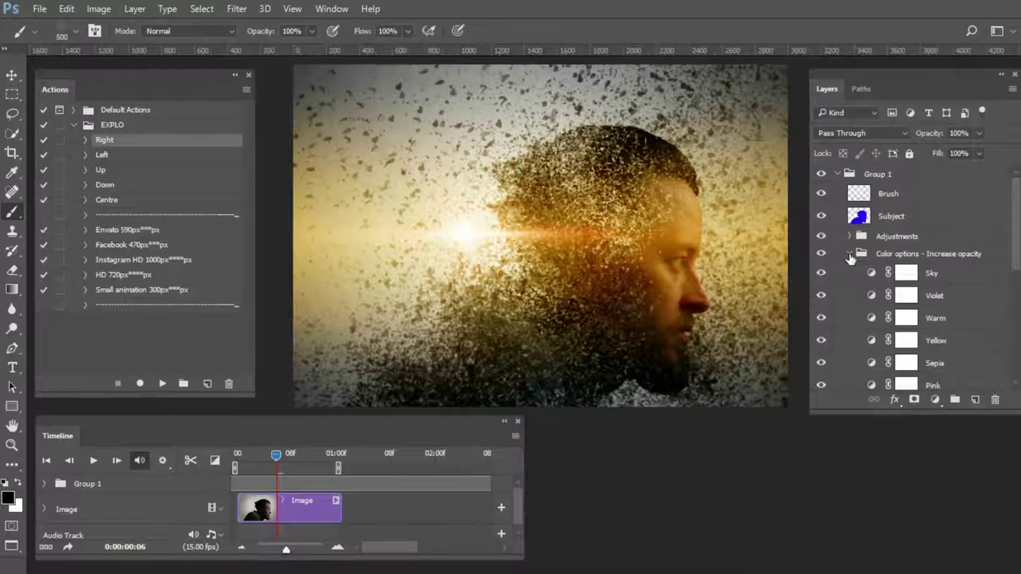
scroll(907, 297, "down", 1)
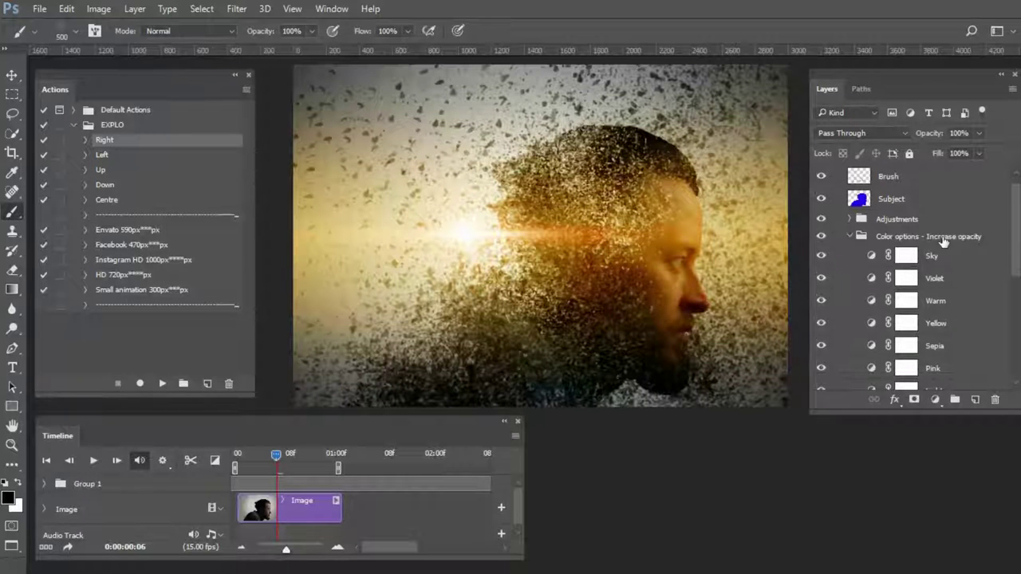
scroll(959, 253, "down", 1)
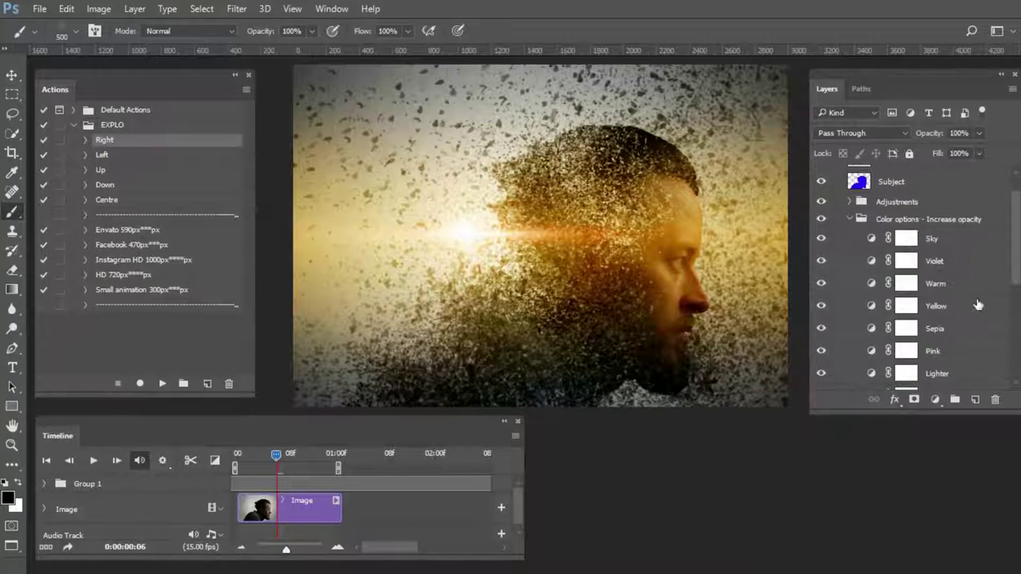
left_click(944, 241)
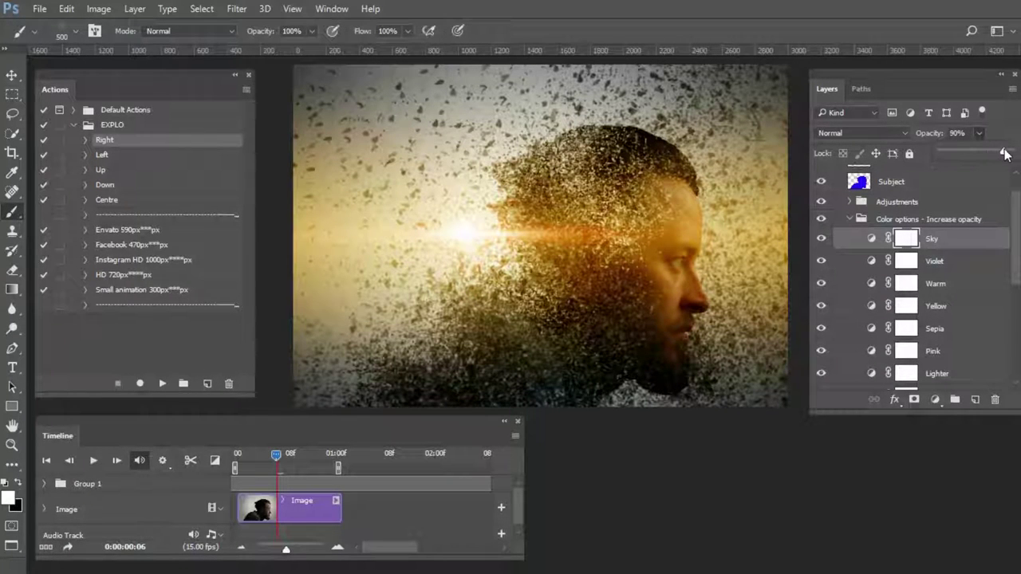
left_click_drag(957, 165, 1004, 161)
left_click(93, 461)
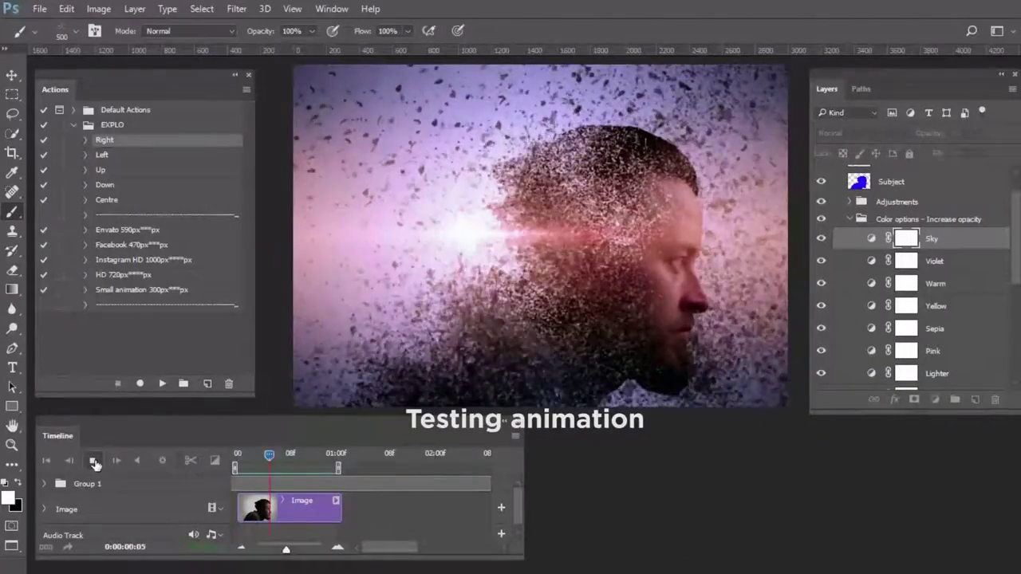
Stop playback and test the Violet layer at 100% opacity and the Warm layer's opacity
left_click(95, 463)
left_click(940, 266)
left_click(934, 241)
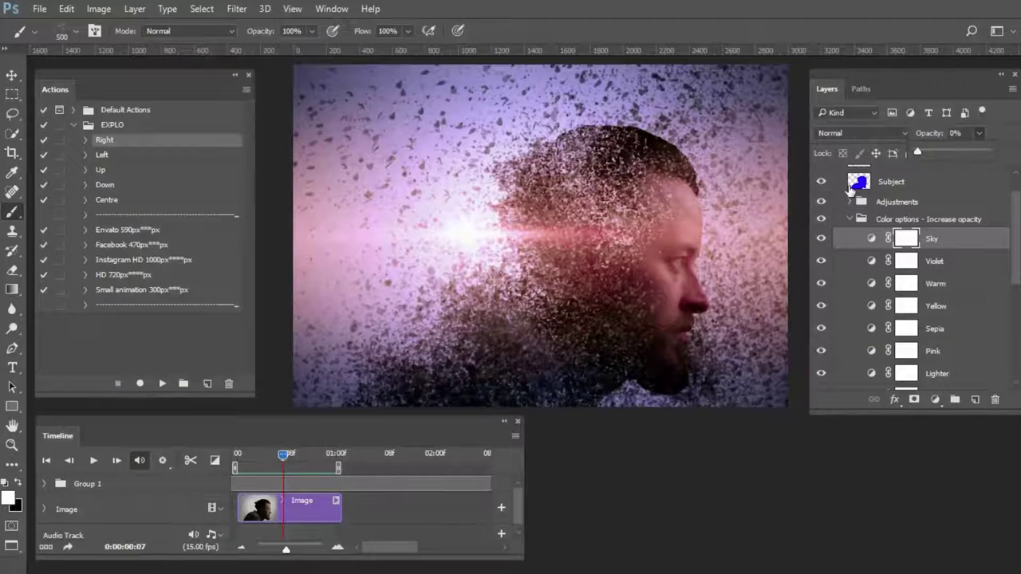
left_click(946, 264)
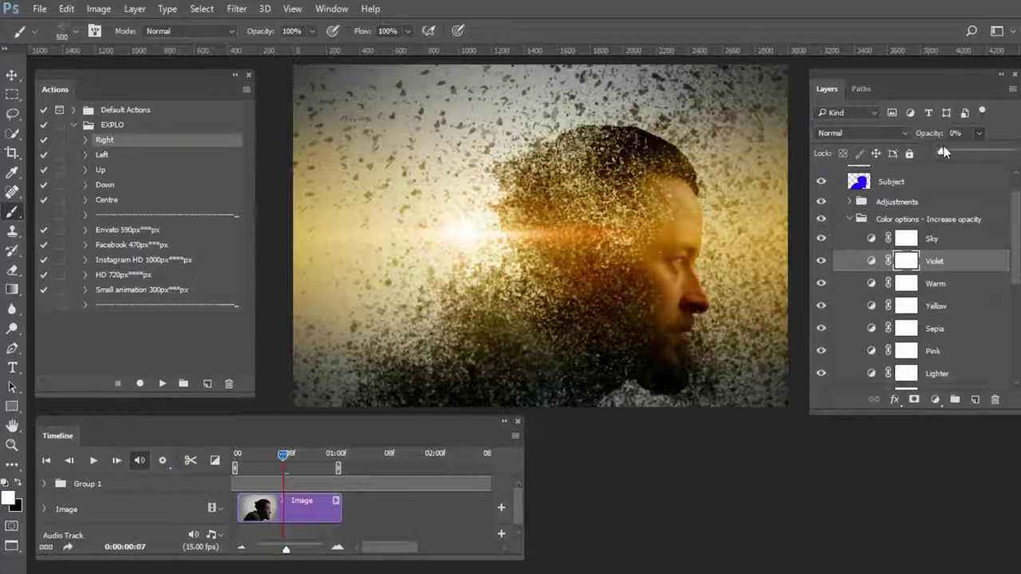
mouse_move(949, 148)
left_mouse_down()
mouse_move(1011, 151)
mouse_move(948, 150)
left_mouse_up()
left_click(937, 283)
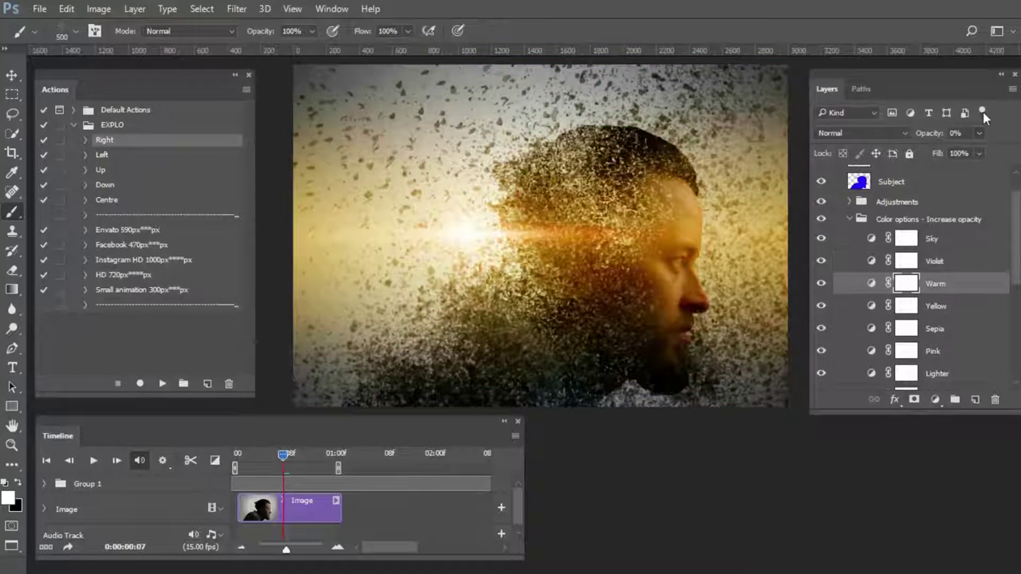
left_click_drag(994, 153, 900, 153)
Preview the Sun light tint, leave its opacity at 0%, and select the Add color layer
left_click(954, 307)
scroll(940, 340, "down", 1)
scroll(939, 341, "down", 2)
scroll(939, 341, "down", 2)
scroll(939, 341, "down", 1)
scroll(939, 341, "up", 1)
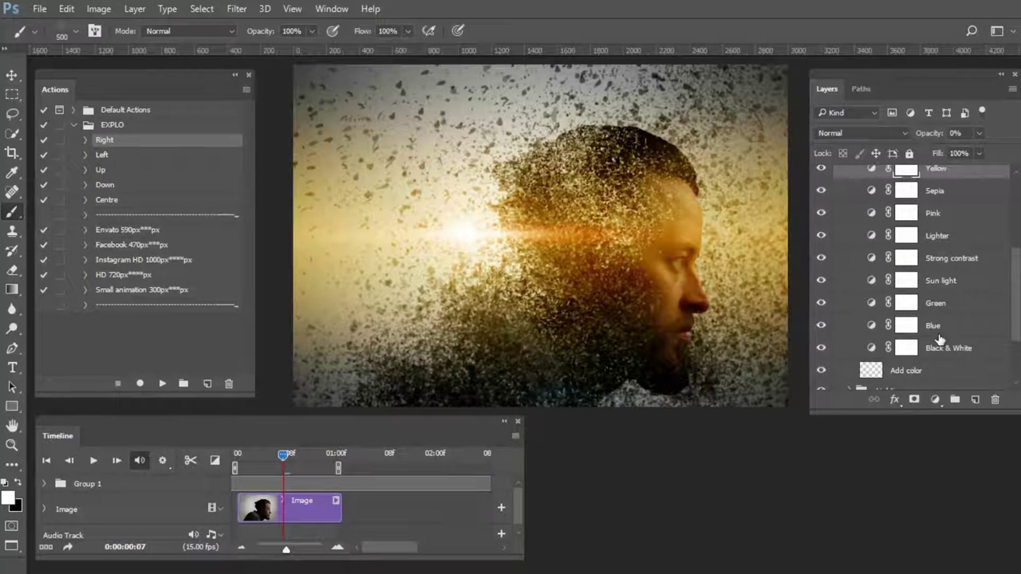
left_click(958, 280)
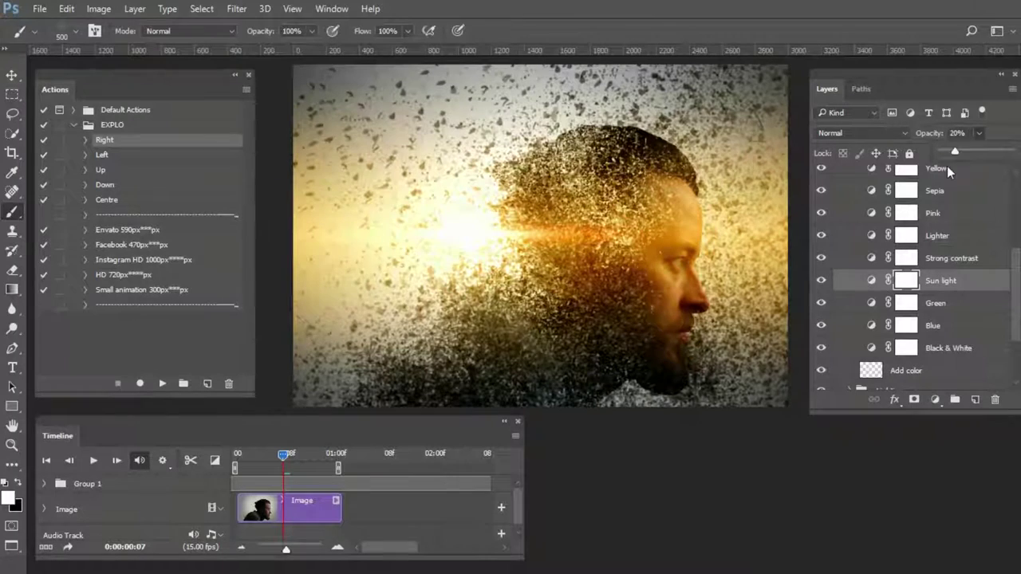
left_click_drag(947, 151, 913, 222)
scroll(937, 323, "down", 1)
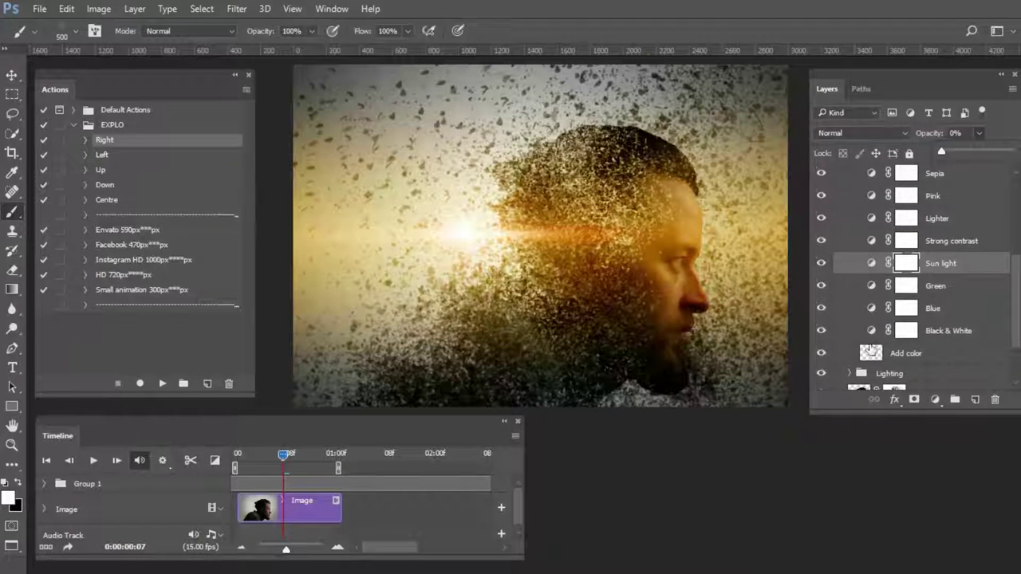
scroll(925, 323, "down", 2)
left_click(923, 319)
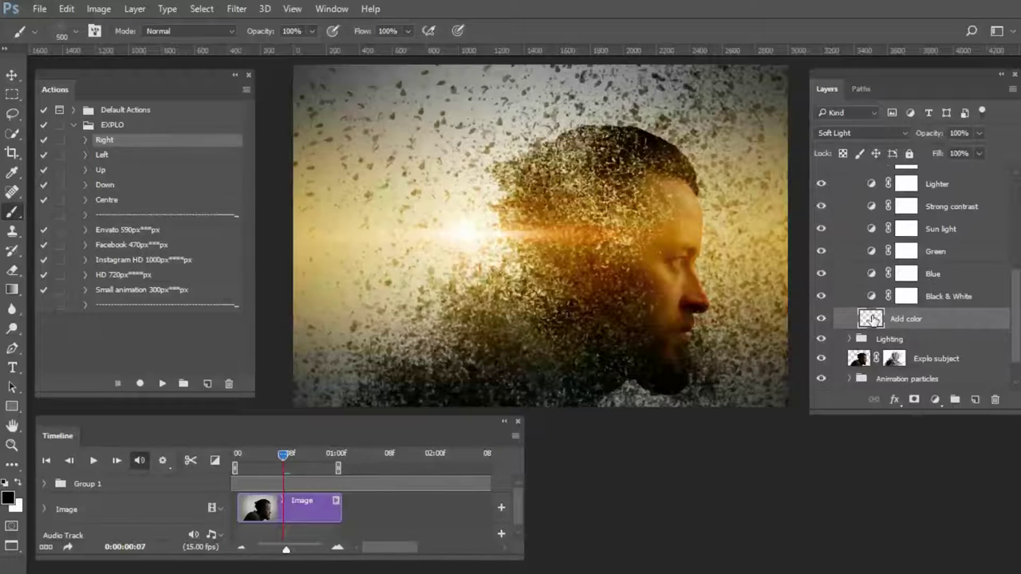
Choose a pink foreground colour and a smaller soft brush
left_click(9, 499)
left_click(221, 181)
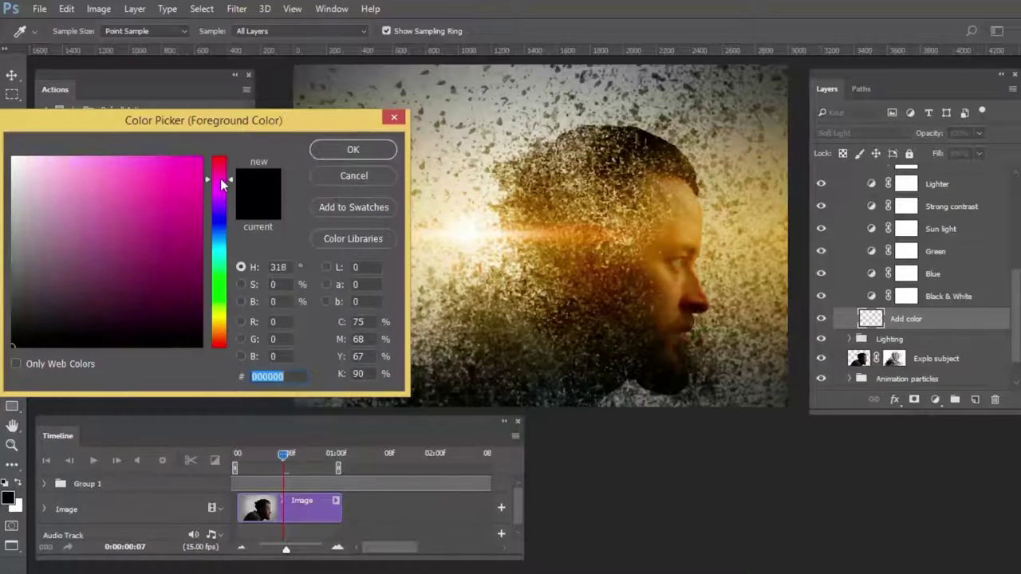
left_click(199, 161)
left_click(352, 149)
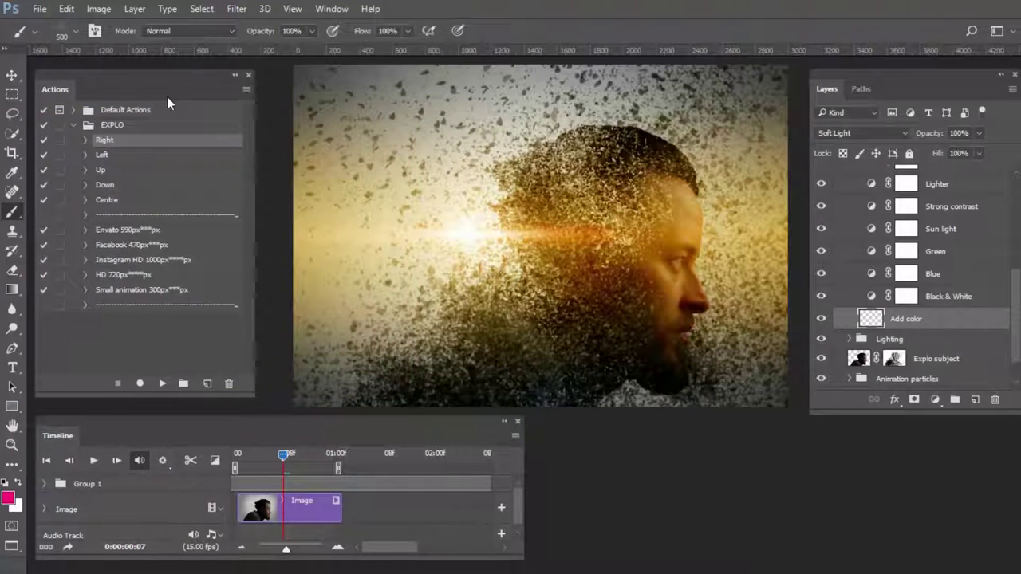
left_click(77, 30)
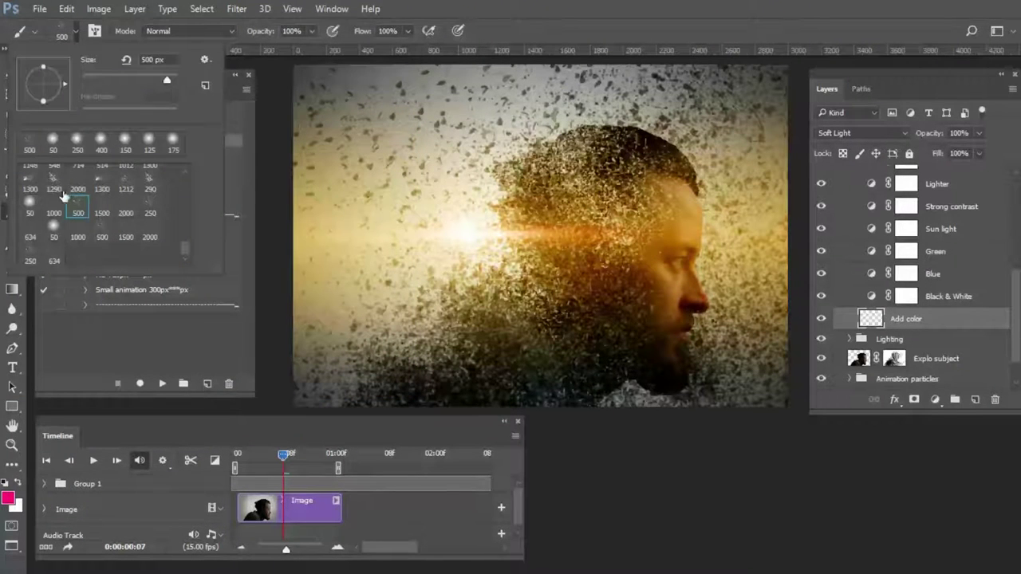
left_click_drag(167, 80, 121, 80)
key("Return")
Paint soft pink at the left, lower-left and behind the head with a 1000 px brush
left_click_drag(351, 227, 395, 235)
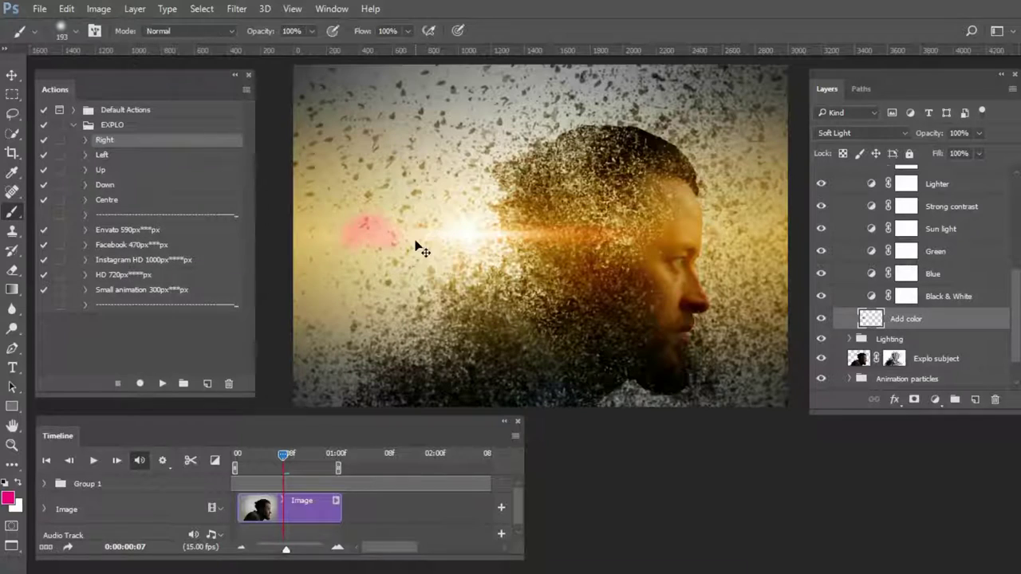
key("bracketright")
key("bracketright")
key("bracketright")
left_click_drag(514, 223, 364, 127)
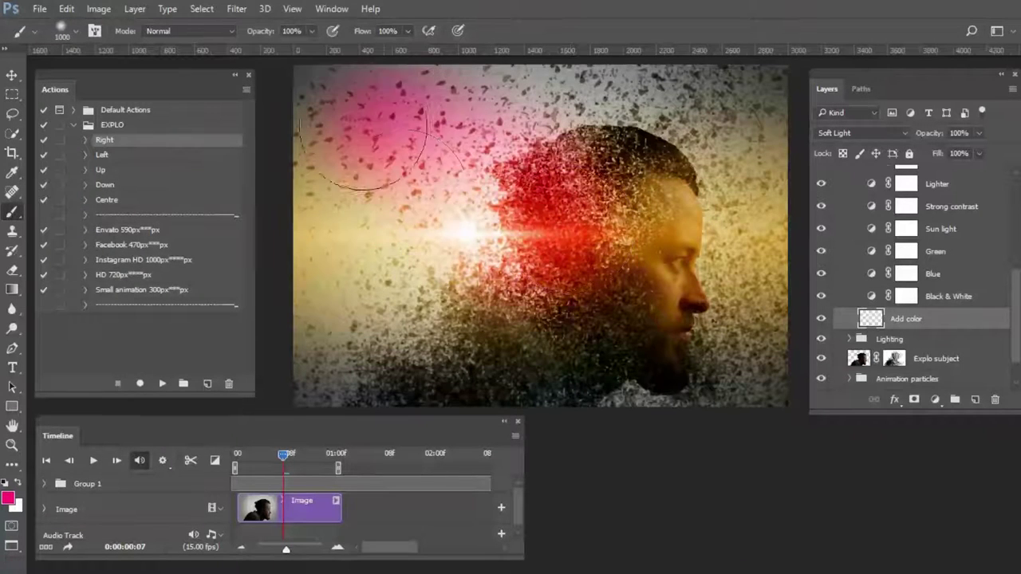
key("ctrl+z")
mouse_move(518, 335)
left_mouse_down()
mouse_move(418, 182)
mouse_move(451, 233)
mouse_move(526, 103)
left_mouse_up()
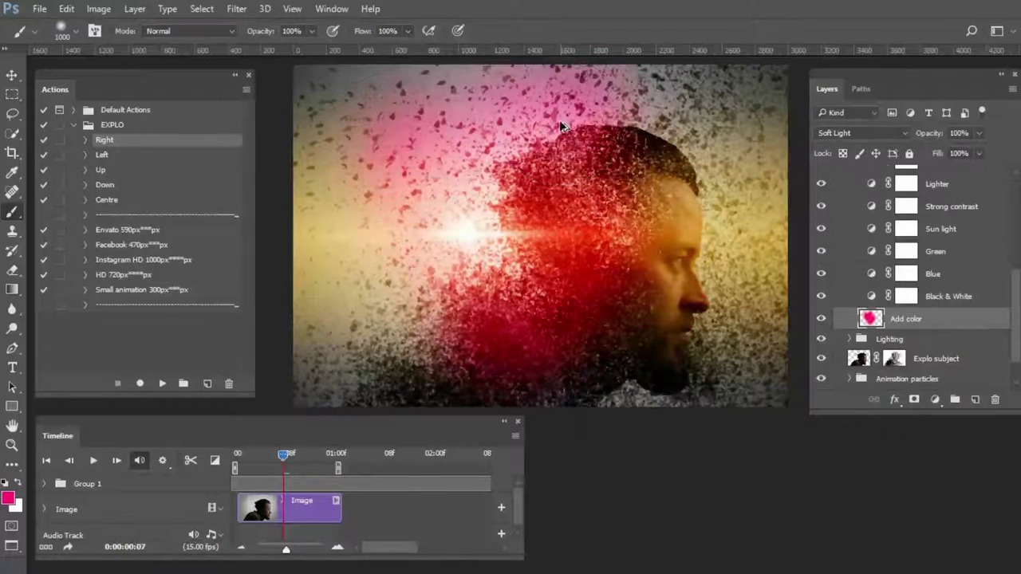
key("ctrl+z")
left_click_drag(433, 182, 470, 356)
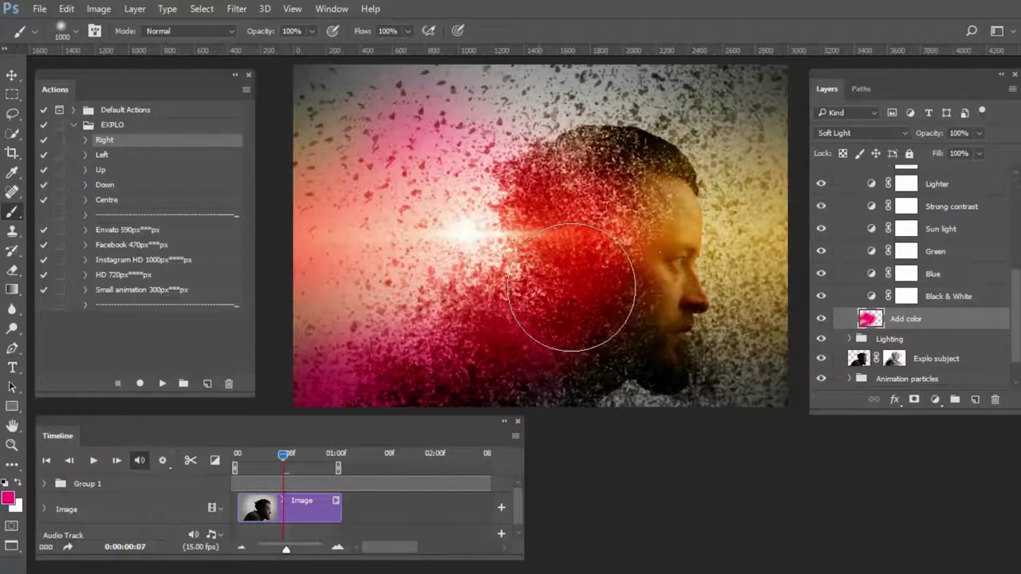
left_click_drag(678, 143, 770, 180)
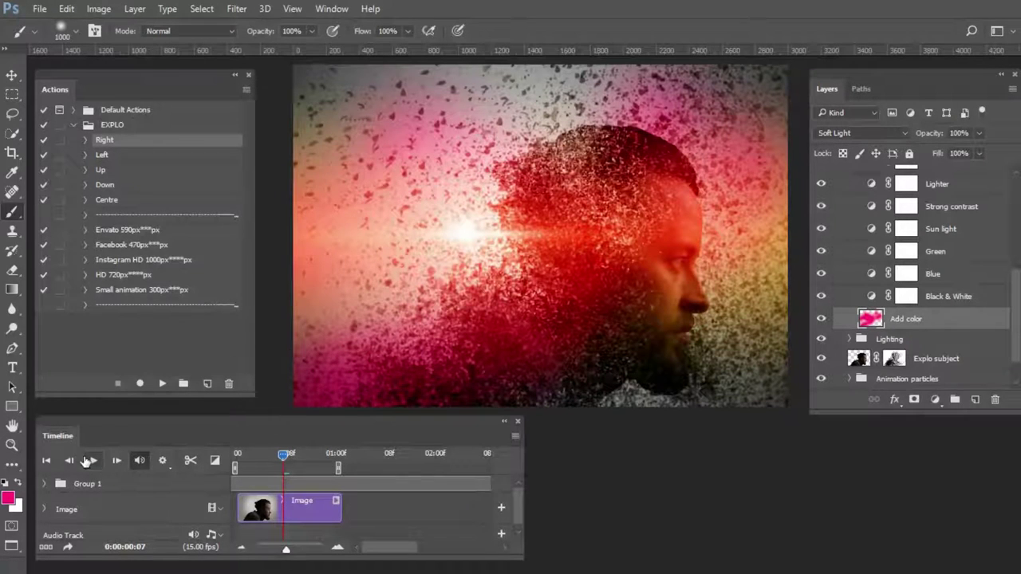
Paint purple over the lower-left corner and yellow-green across the bottom
left_click(8, 498)
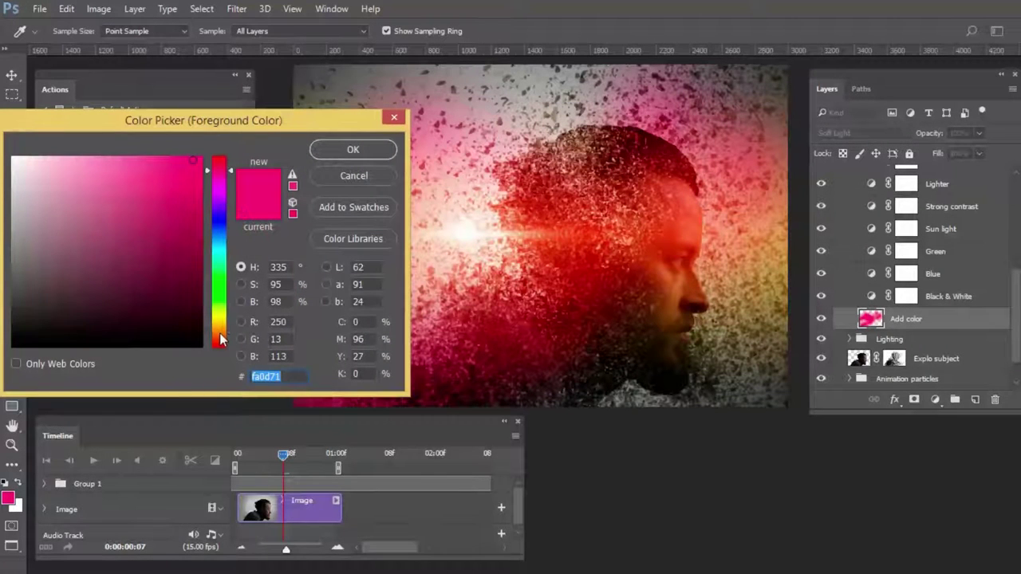
left_click_drag(222, 339, 223, 325)
left_click(222, 204)
left_click(351, 150)
mouse_move(391, 375)
left_mouse_down()
mouse_move(319, 365)
mouse_move(513, 311)
mouse_move(490, 376)
mouse_move(405, 364)
mouse_move(375, 322)
left_mouse_up()
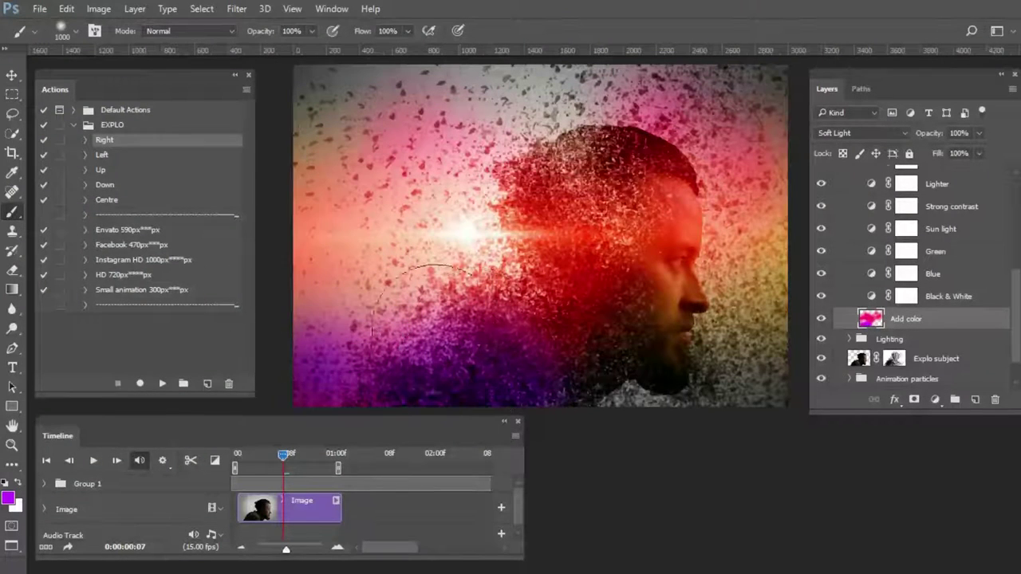
left_click(8, 498)
left_click(218, 311)
left_click(194, 228)
key("Return")
mouse_move(447, 351)
left_mouse_down()
mouse_move(531, 388)
mouse_move(407, 407)
mouse_move(684, 490)
left_mouse_up()
Paint orange-red over the lower middle of the image
left_click(8, 498)
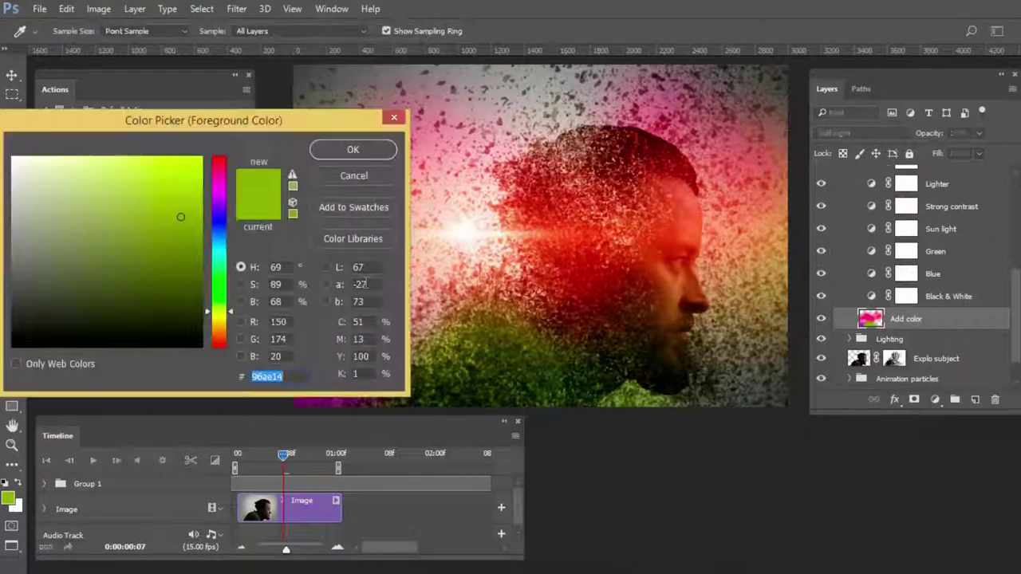
left_click(221, 331)
left_click(197, 183)
left_click(360, 151)
left_click_drag(543, 335, 421, 366)
Preview the animation, then delete all paint from the Add color layer
key("space")
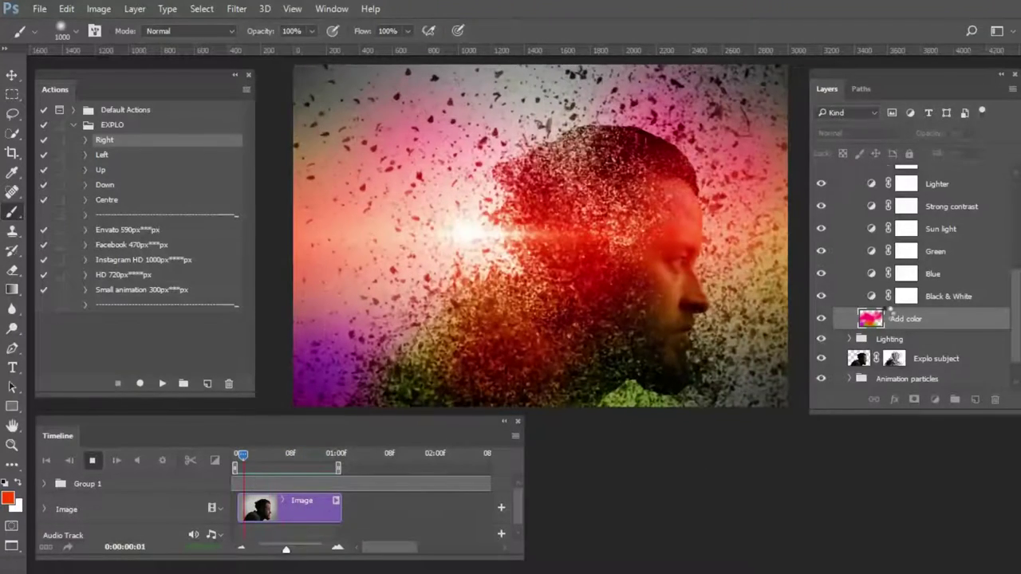
key("space")
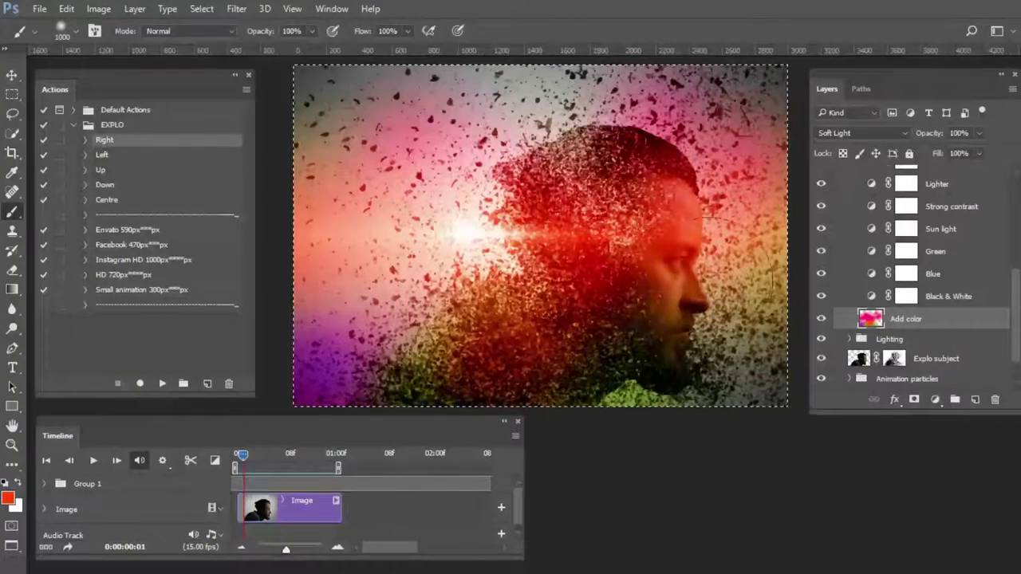
key("v")
key("Delete")
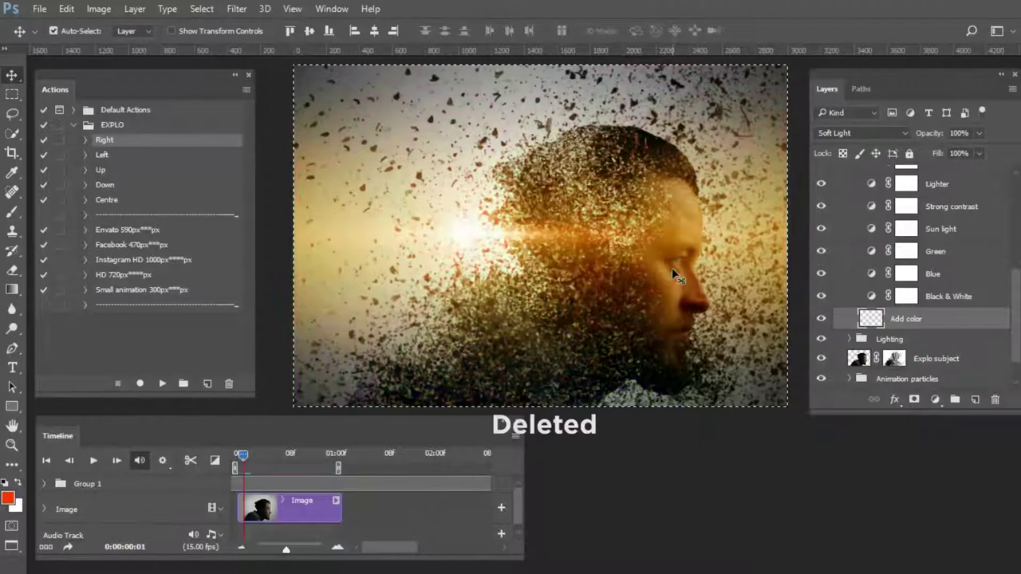
key("ctrl+d")
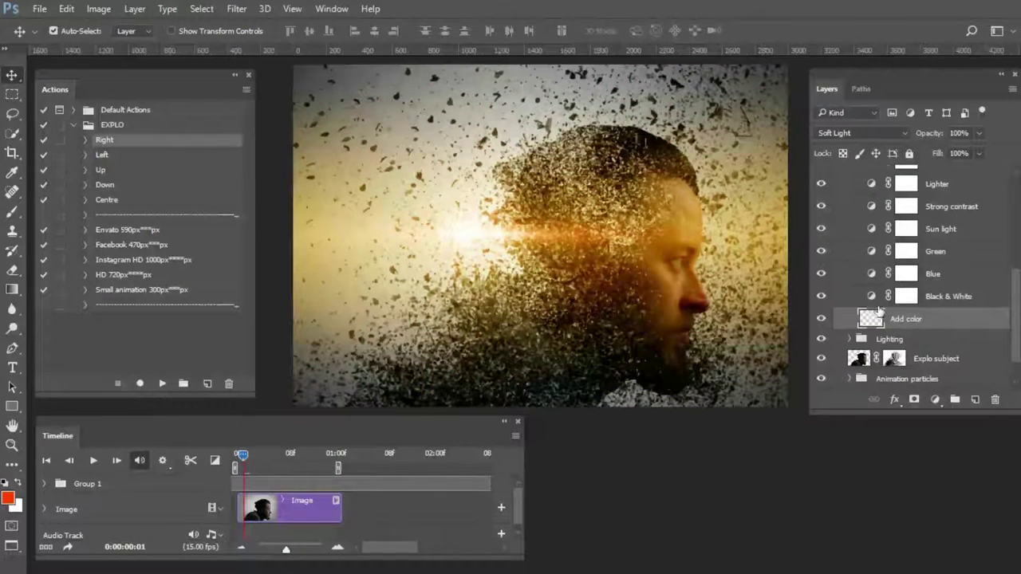
scroll(944, 314, "up", 3)
scroll(880, 214, "up", 2)
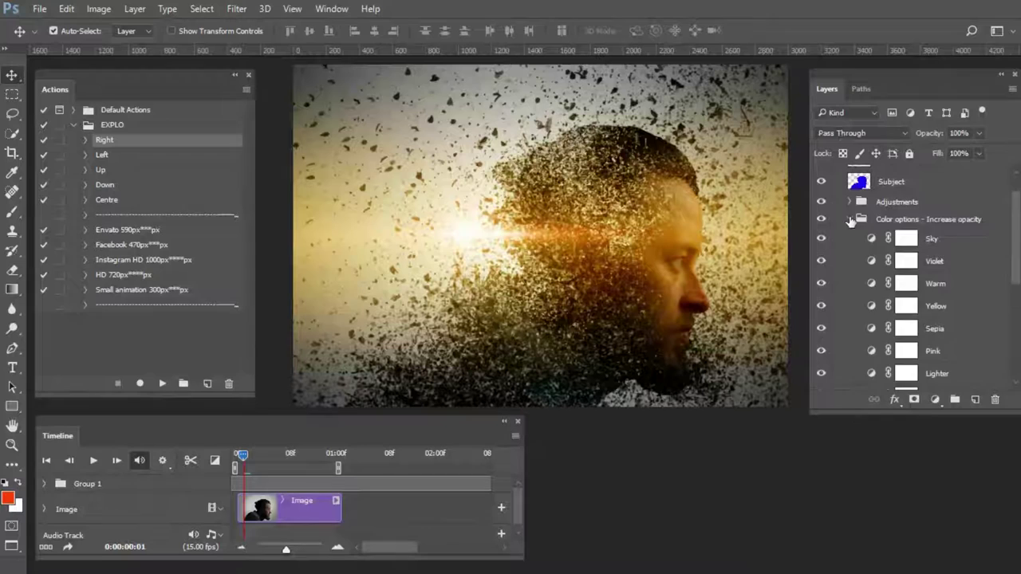
Open Hue/Saturation 1 in the Adjustments group and set Hue +1, Saturation +3
left_click(851, 221)
left_click(850, 236)
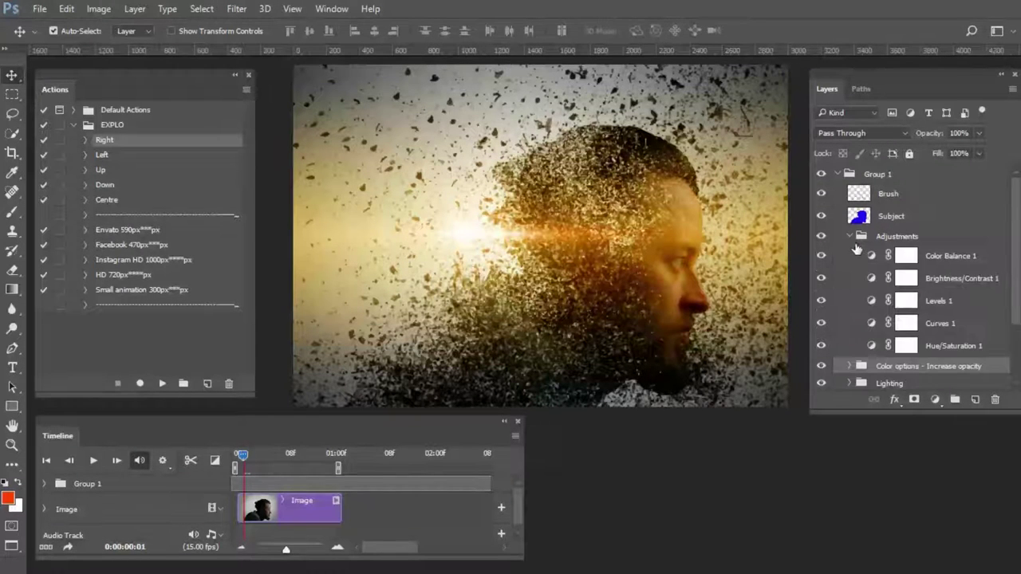
scroll(866, 267, "down", 1)
left_click(940, 315)
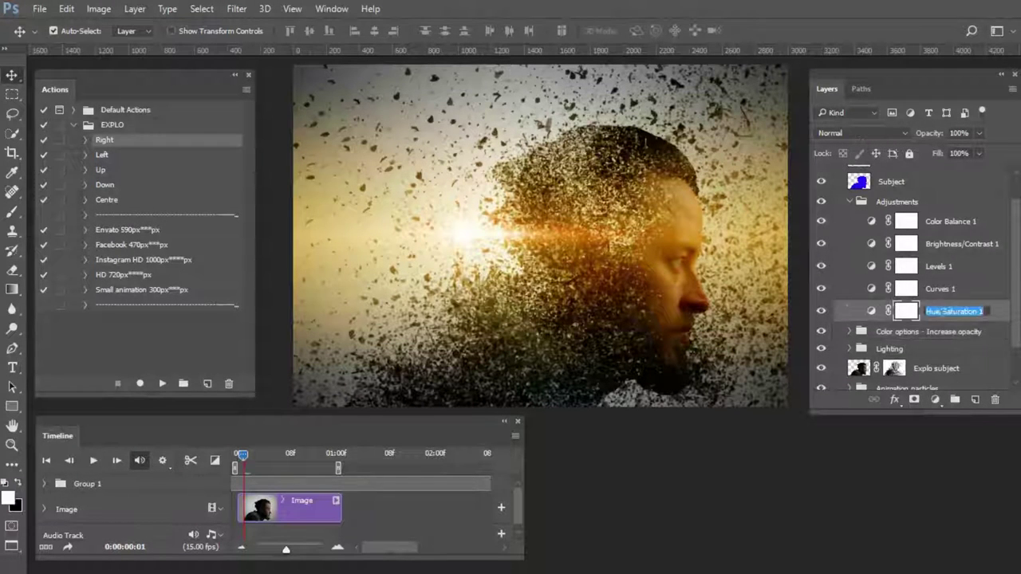
double_click(874, 314)
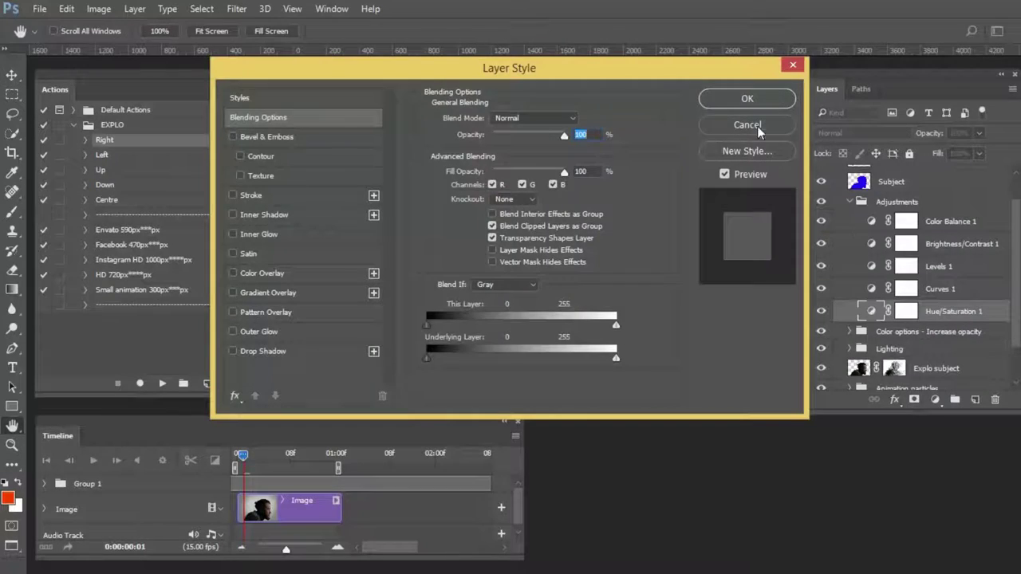
left_click(757, 126)
left_click(871, 313)
mouse_move(918, 505)
left_mouse_down()
mouse_move(962, 510)
mouse_move(915, 520)
mouse_move(926, 518)
mouse_move(919, 503)
mouse_move(979, 480)
mouse_move(872, 481)
mouse_move(917, 483)
left_mouse_up()
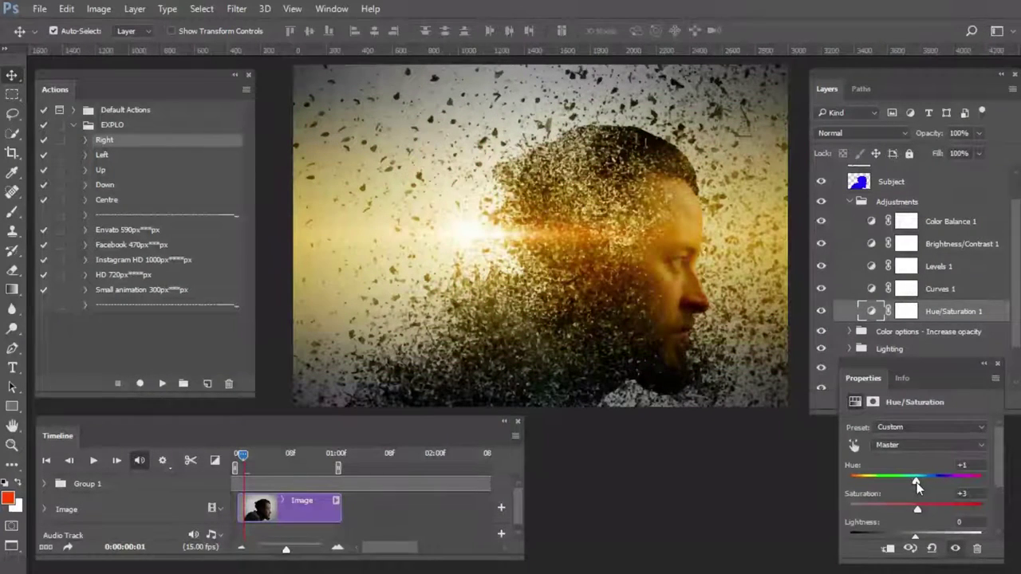
Tweak Curves 1, set Brightness/Contrast 1 brightness to 3, and shift Color Balance midtones toward red
left_click(940, 295)
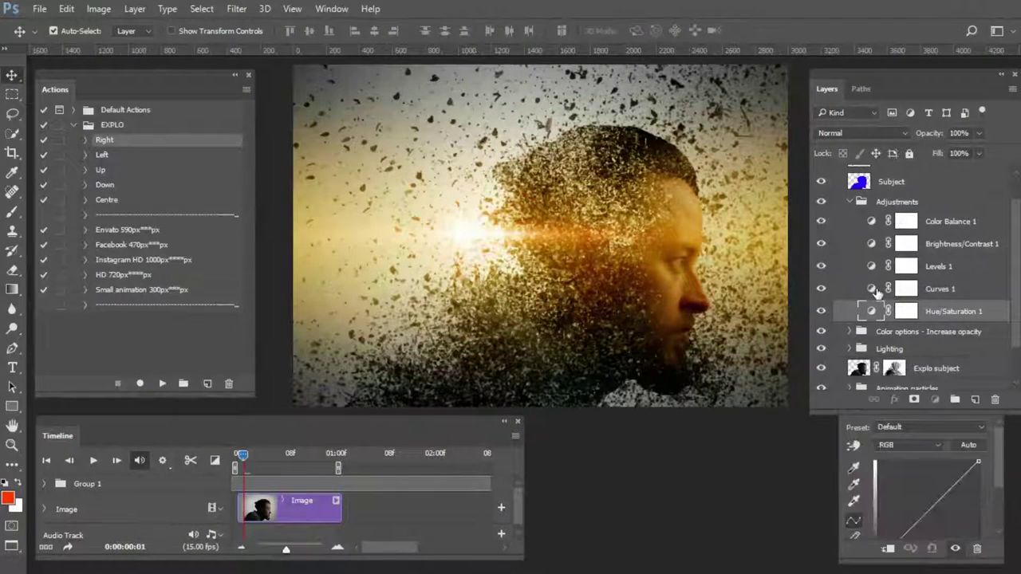
mouse_move(930, 503)
left_mouse_down()
mouse_move(939, 512)
mouse_move(931, 506)
left_mouse_up()
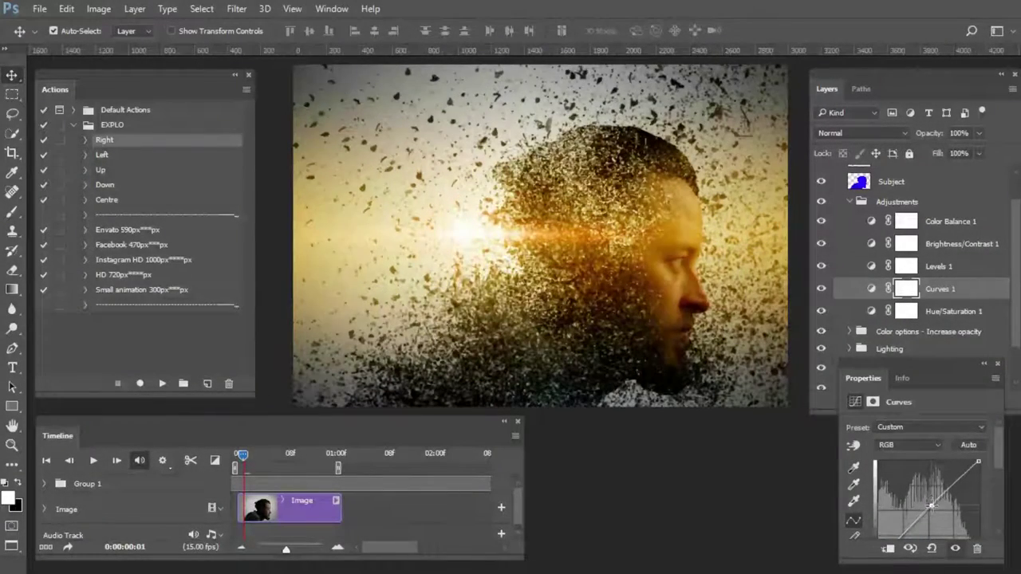
left_click(873, 246)
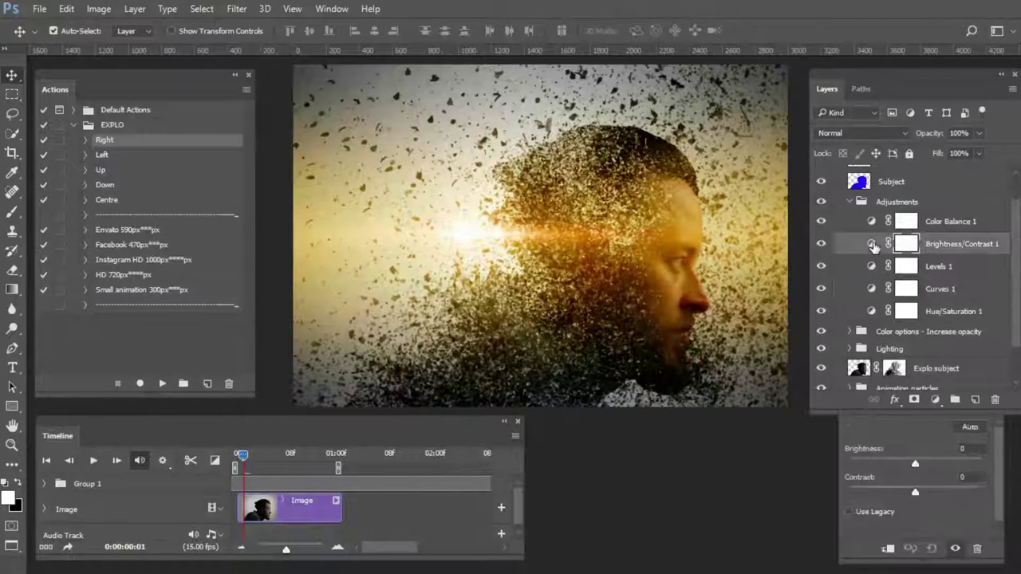
left_click_drag(915, 466, 918, 466)
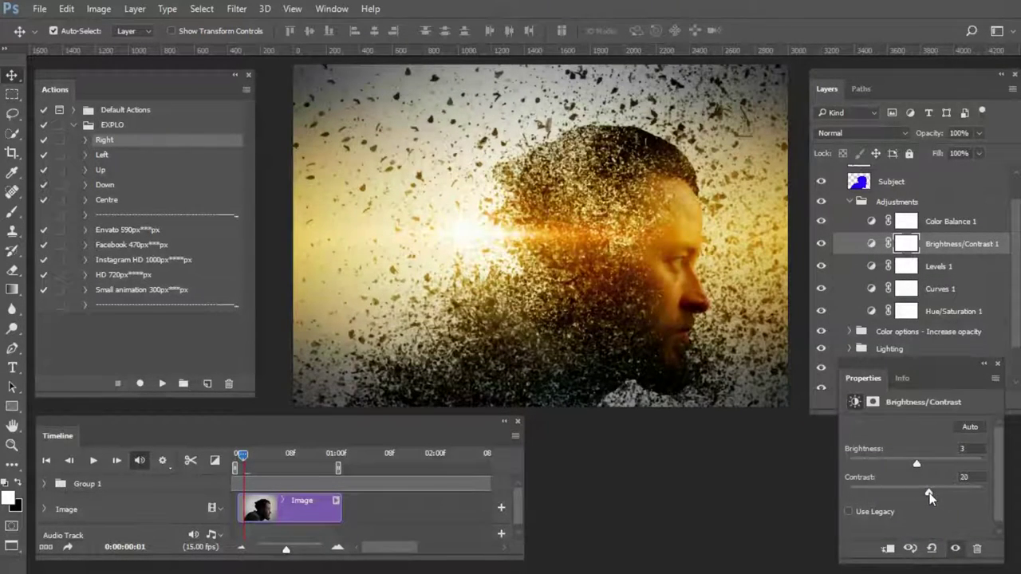
left_click(871, 224)
mouse_move(926, 459)
left_mouse_down()
mouse_move(899, 471)
mouse_move(926, 490)
mouse_move(896, 490)
mouse_move(869, 513)
mouse_move(954, 513)
mouse_move(899, 520)
left_mouse_up()
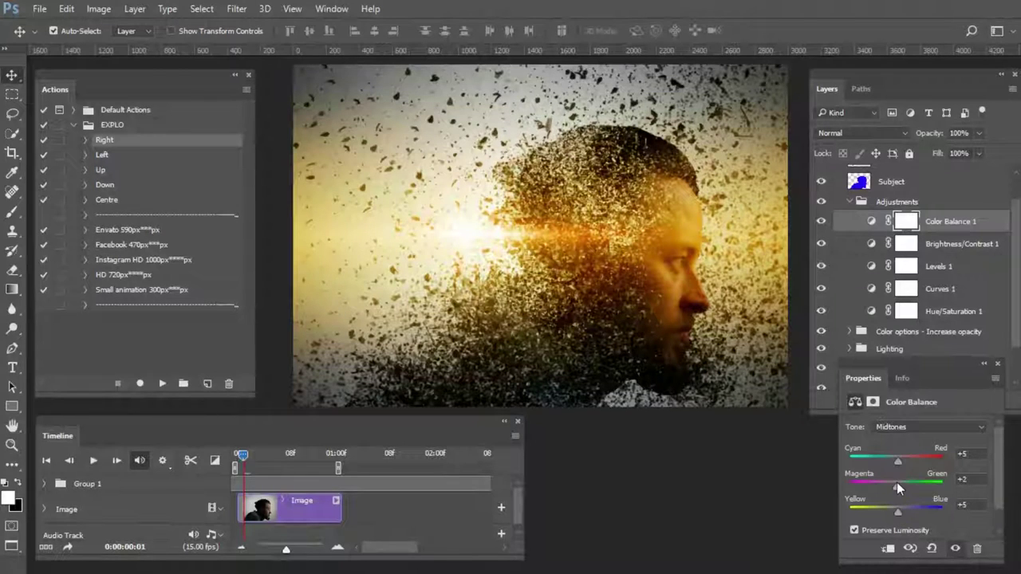
Close the adjustment properties, collapse Adjustments, and return the timeline to frame 0:00:00:00
left_click(998, 365)
left_click(852, 203)
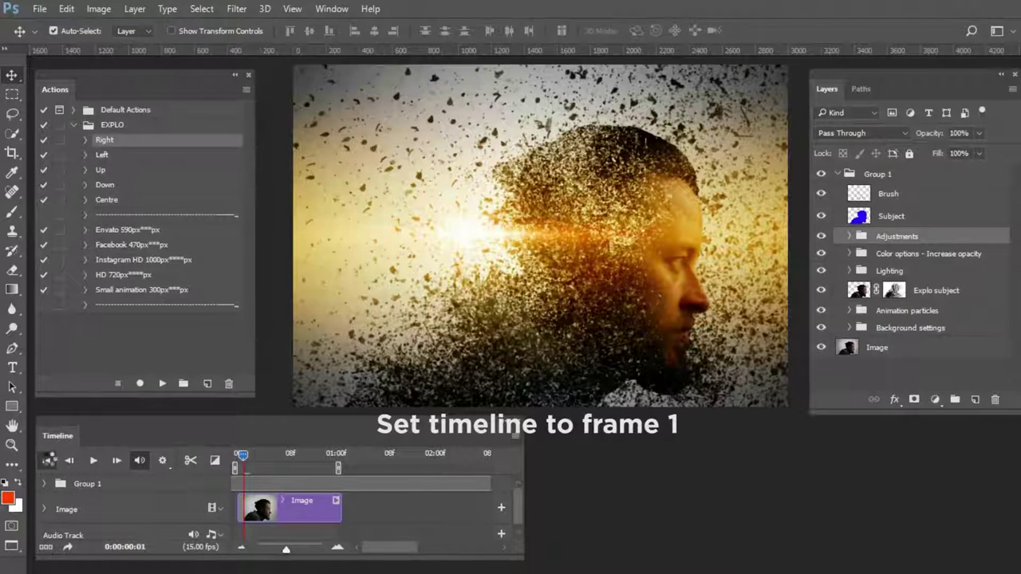
left_click(49, 460)
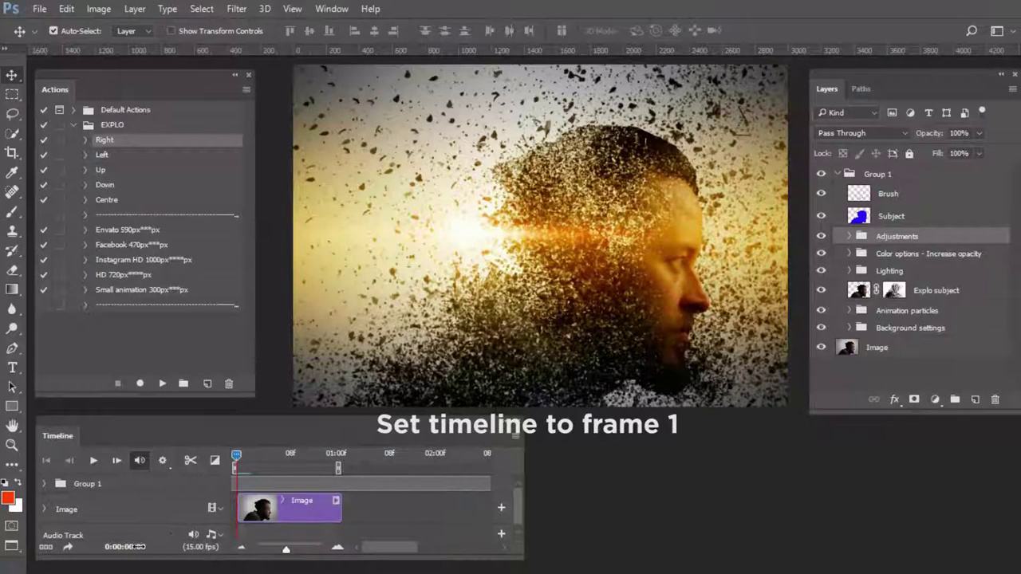
left_click(12, 368)
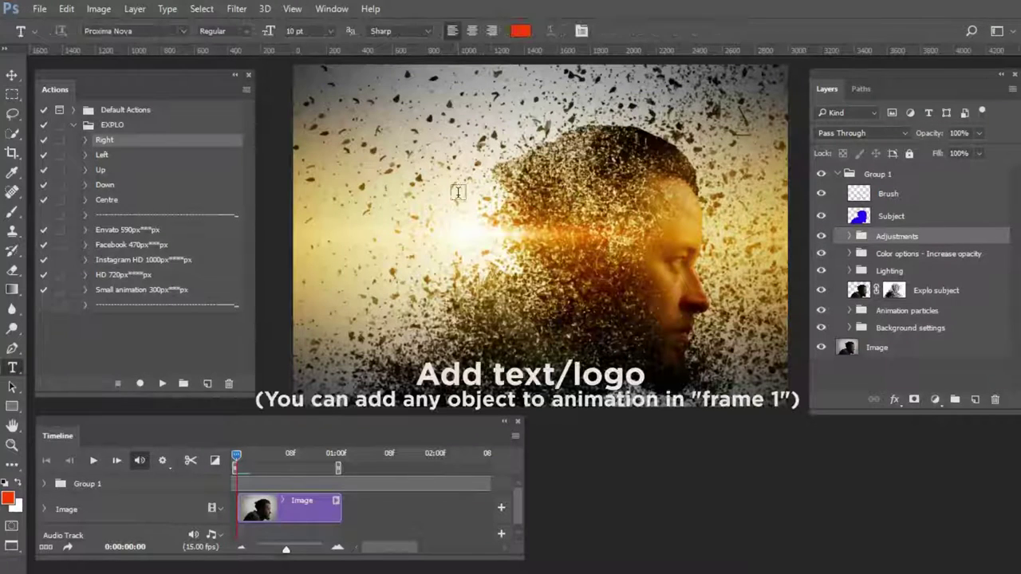
Add a 'wow' text layer on the image and enlarge it
left_click(536, 178)
type("wow")
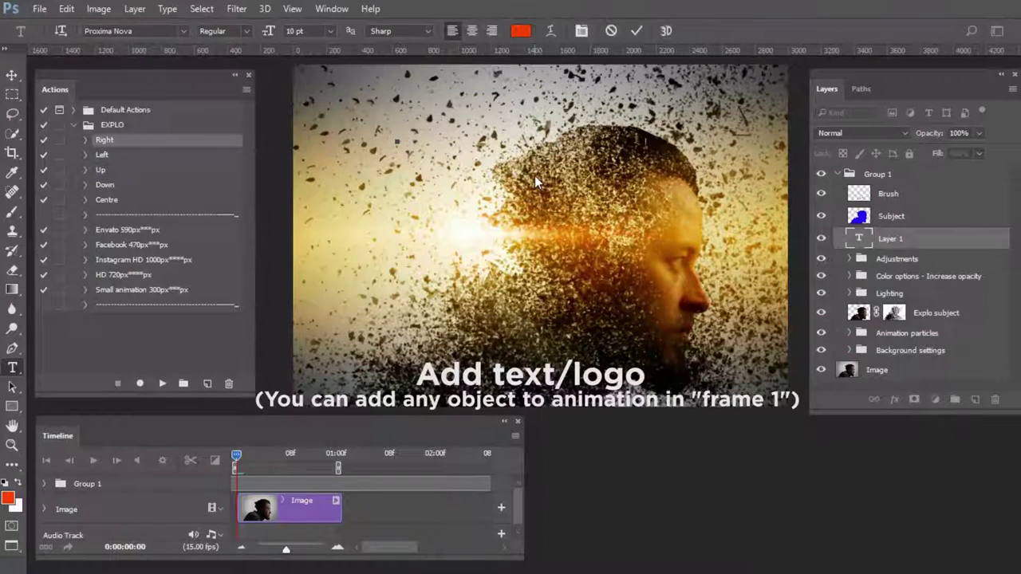
key("ctrl+t")
left_click_drag(468, 174, 476, 202)
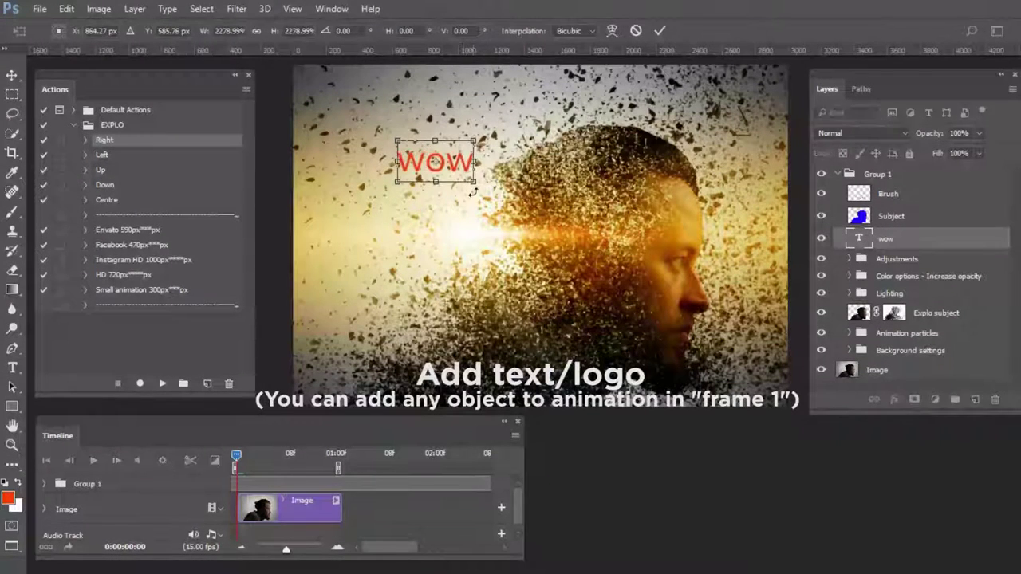
key("Return")
Make the 'wow' text Black weight and white
key("t")
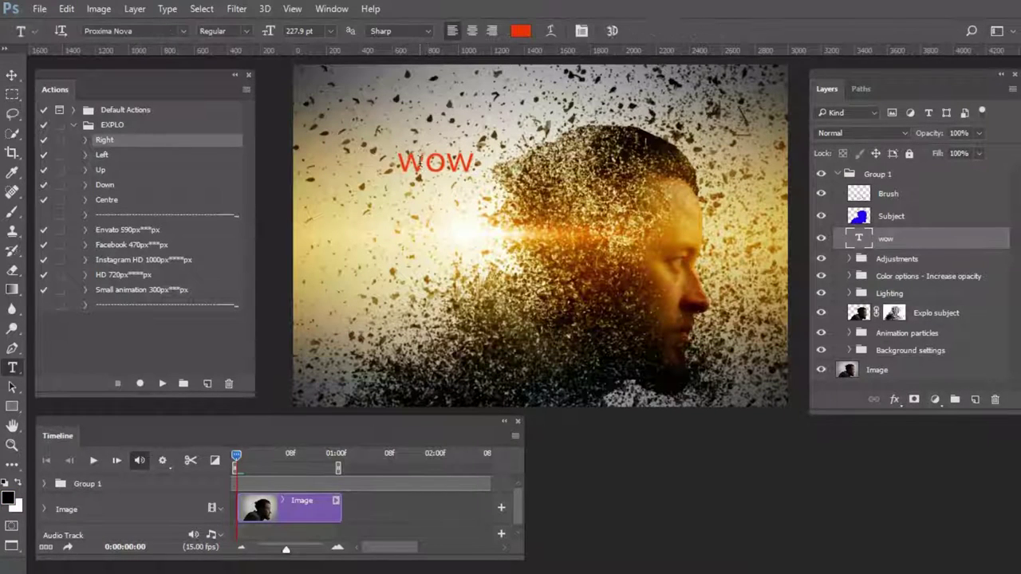
double_click(431, 171)
left_click(244, 36)
left_click(227, 188)
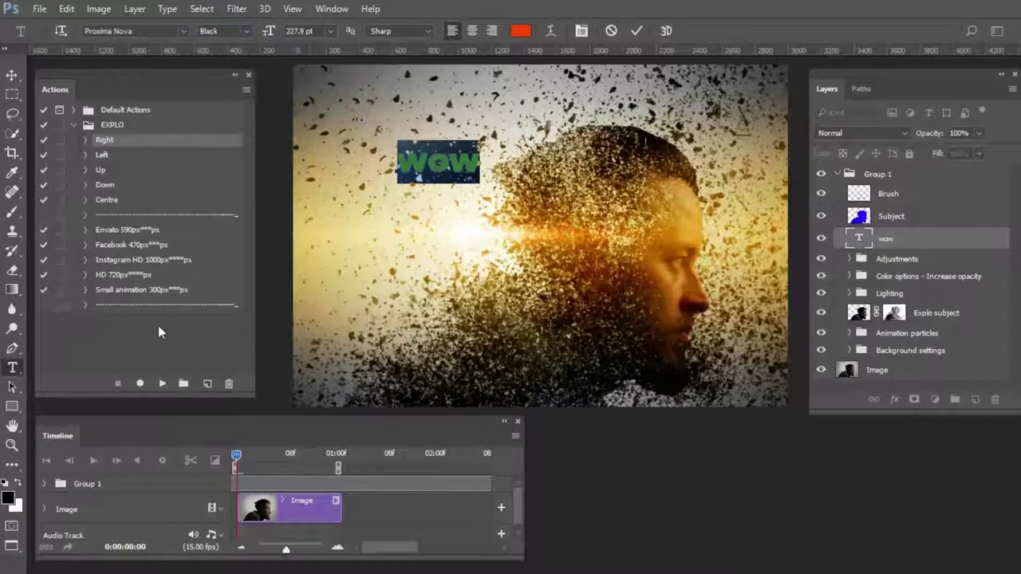
left_click(9, 500)
left_click(20, 121)
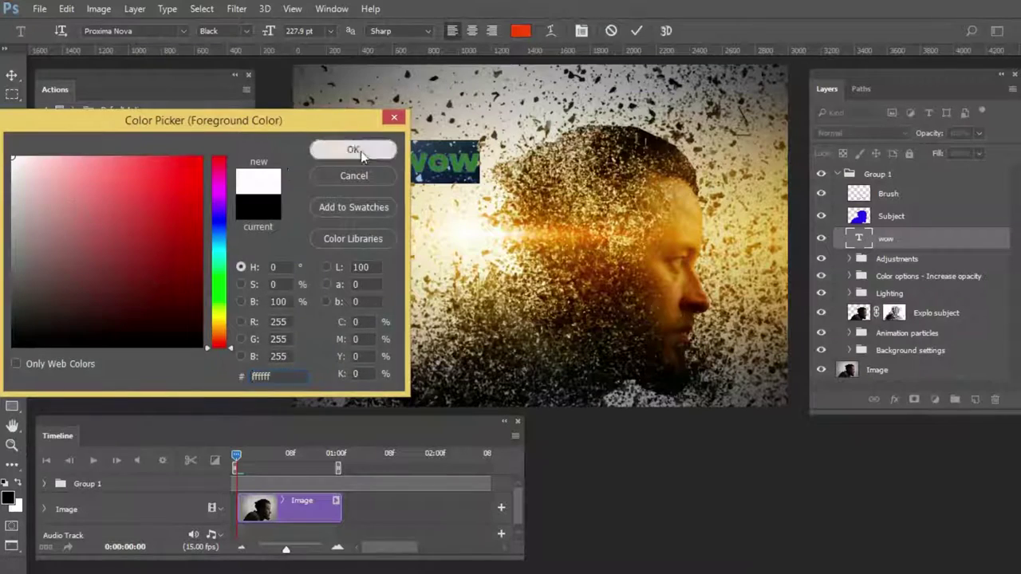
left_click(383, 149)
key("ctrl+Return")
Enlarge 'wow' into the upper-left and move its layer two places down the stack
key("v")
key("ctrl+t")
mouse_move(480, 172)
left_mouse_down()
mouse_move(526, 185)
mouse_move(443, 123)
mouse_move(443, 110)
left_mouse_up()
key("Return")
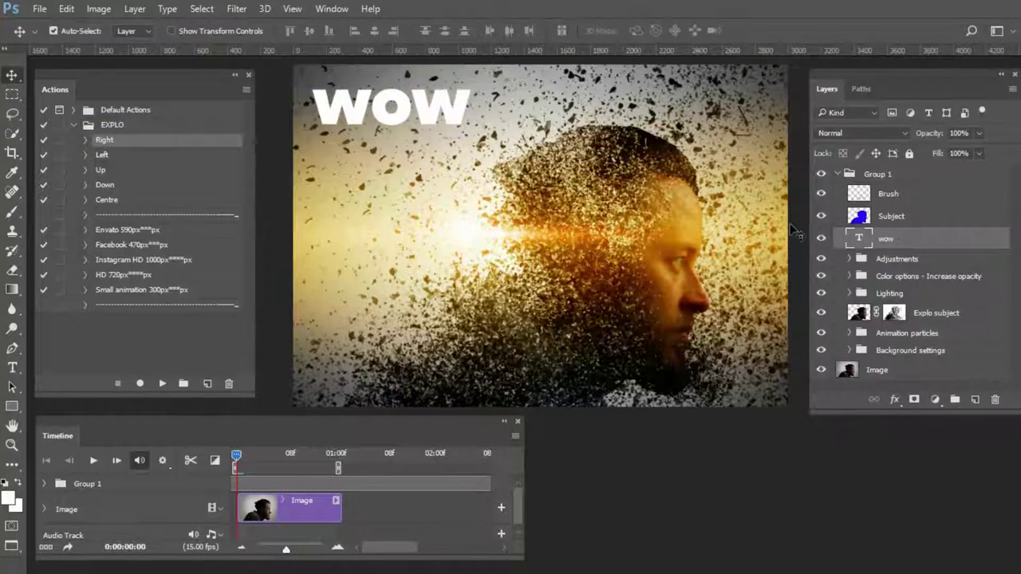
key("ctrl+bracketleft")
key("ctrl+bracketleft")
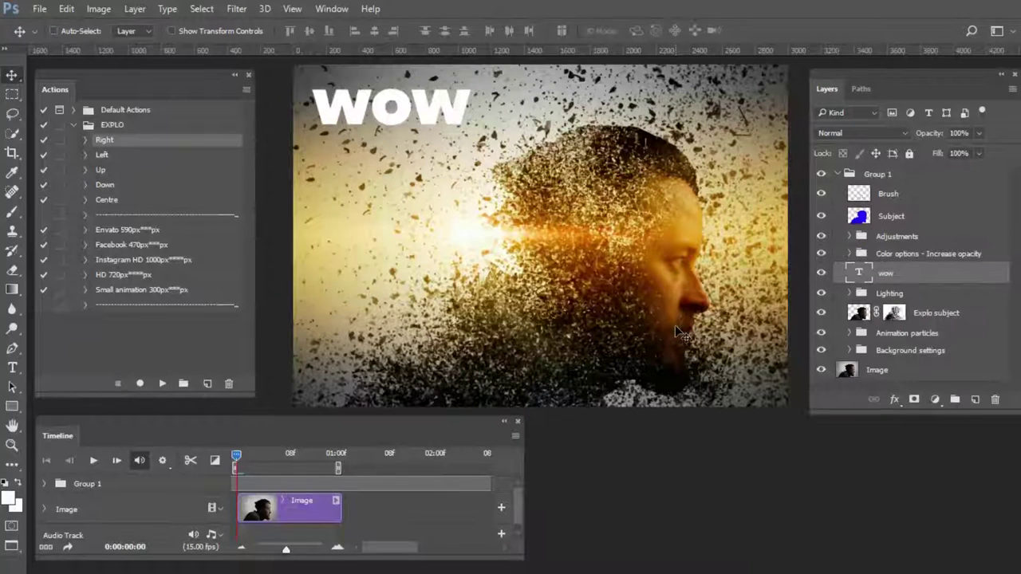
key("ctrl+bracketleft")
key("ctrl+bracketleft")
key("ctrl+bracketleft")
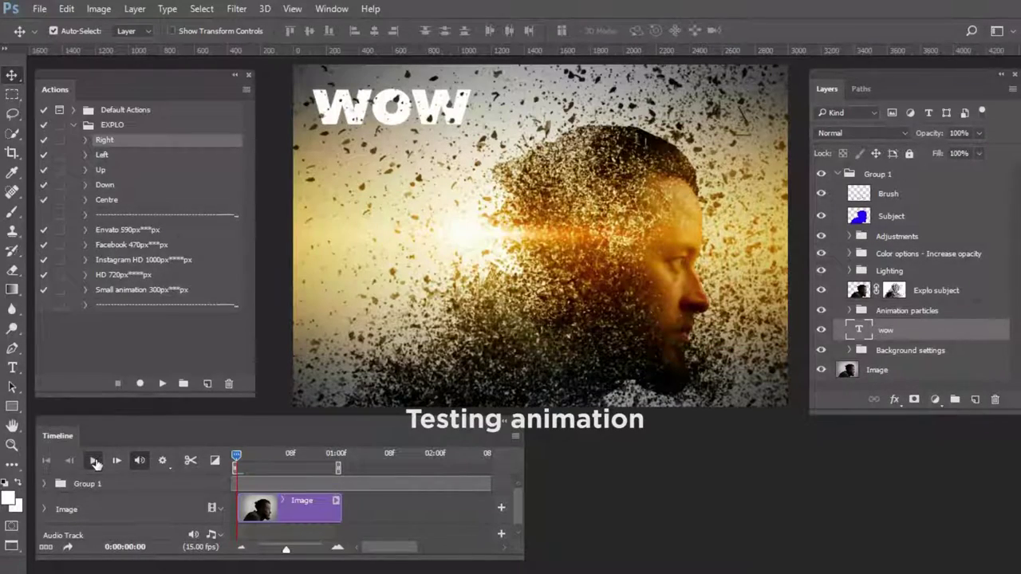
Play and stop the Timeline animation to check the explosion with the wow title
left_click(95, 461)
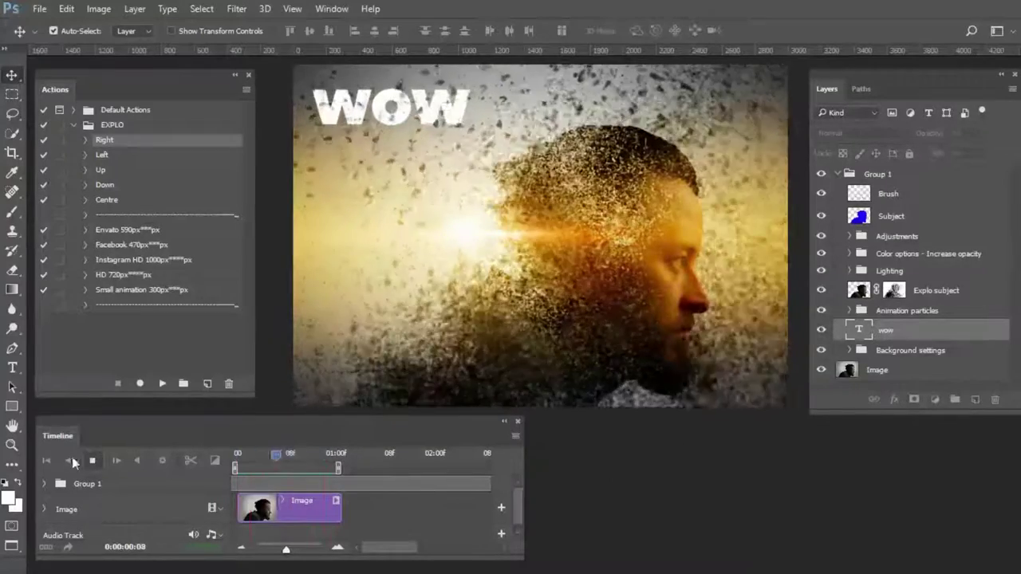
left_click(92, 460)
Replace the 'wow' title text with 'EXPLO'
key("t")
double_click(393, 106)
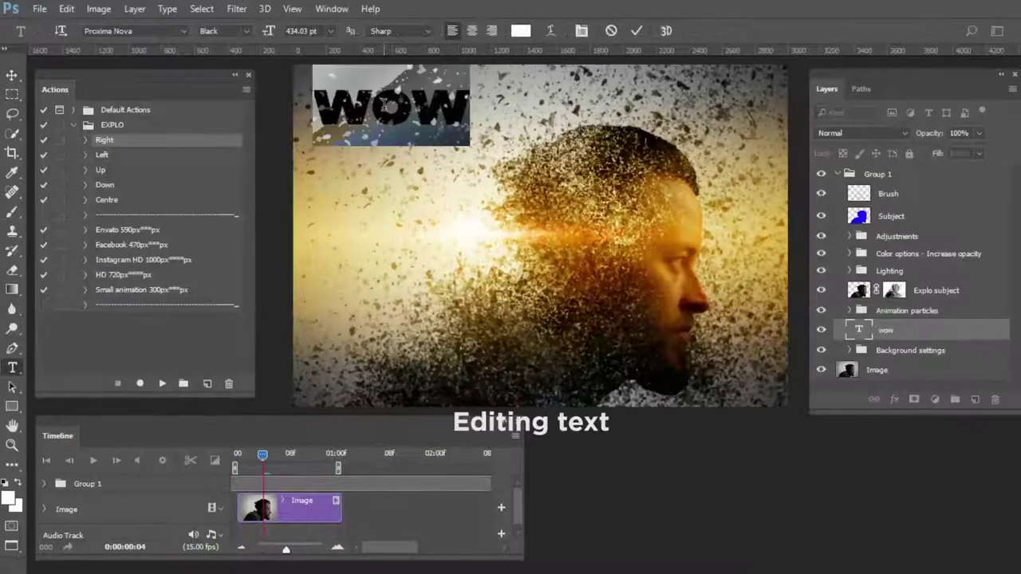
type("EXPLO")
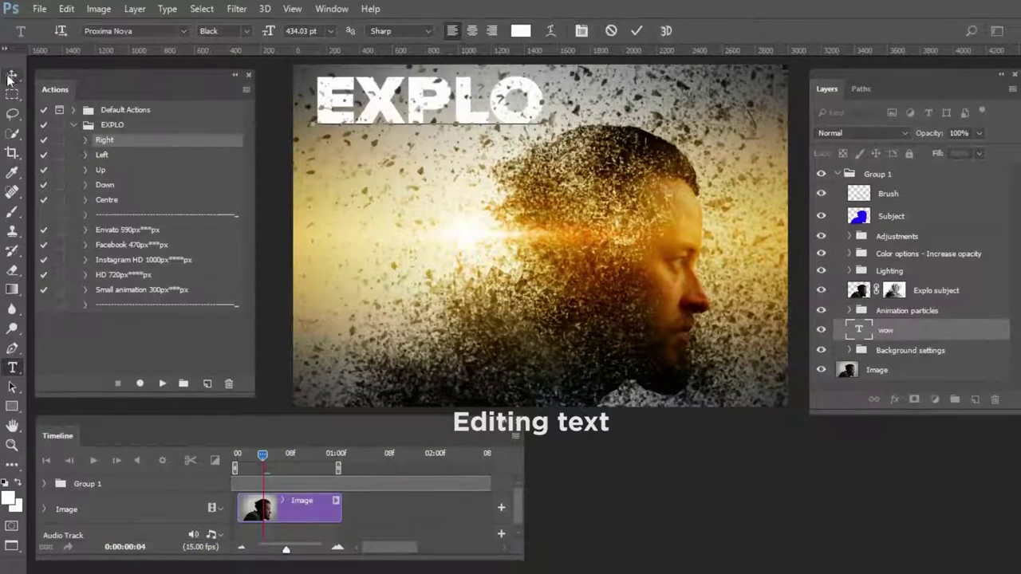
left_click(11, 75)
Shrink EXPLO to about 58%, nudge it up in the top-left, and preview the animation
key("ctrl+t")
left_click_drag(544, 66, 448, 98)
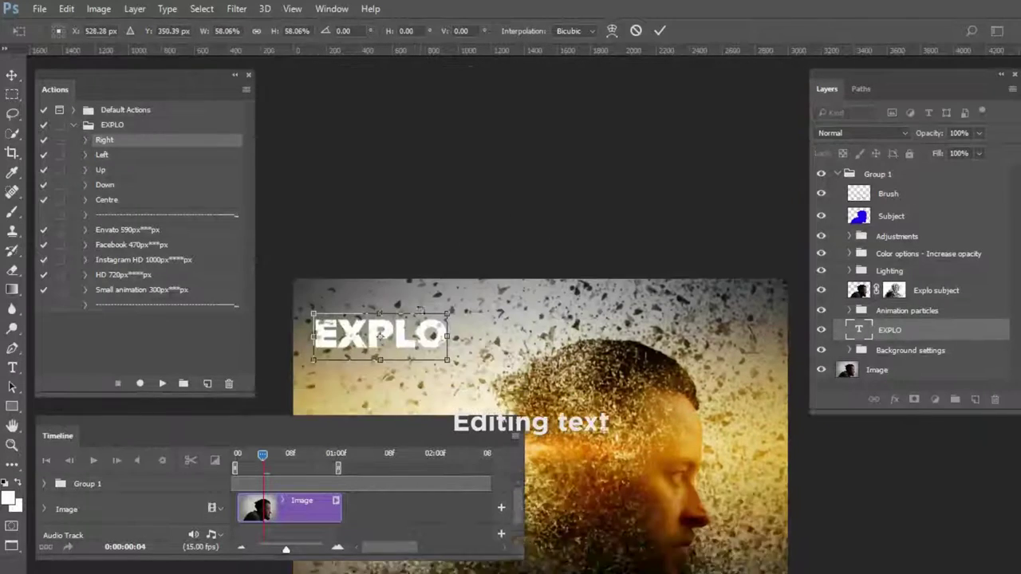
left_click_drag(429, 133, 424, 114)
key("Return")
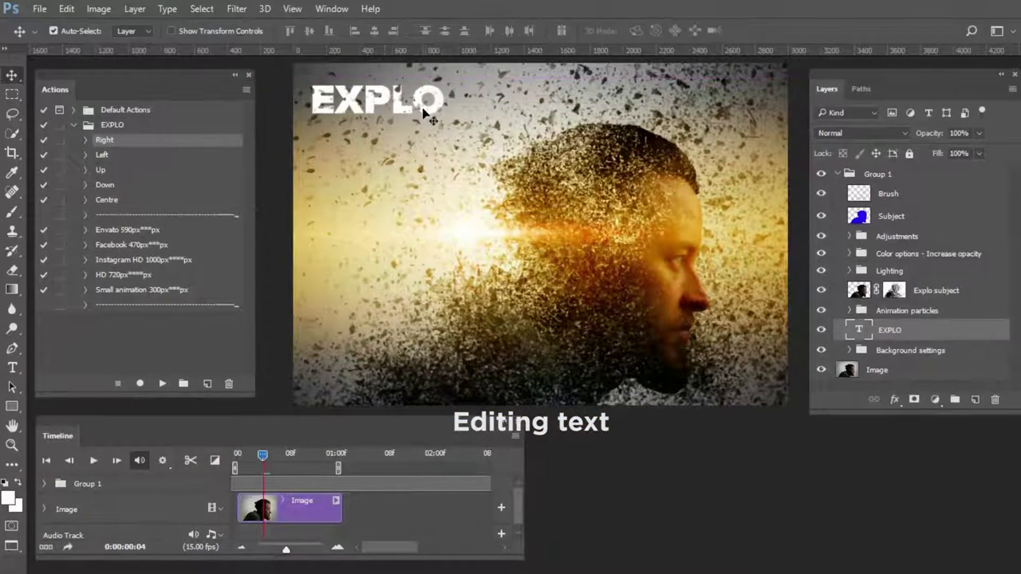
key("shift+Up")
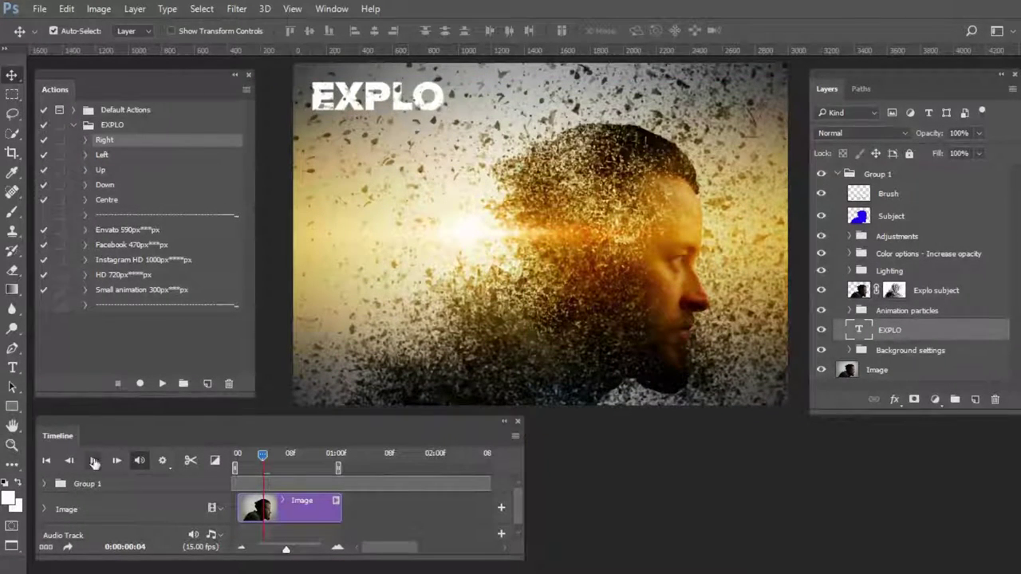
left_click(93, 463)
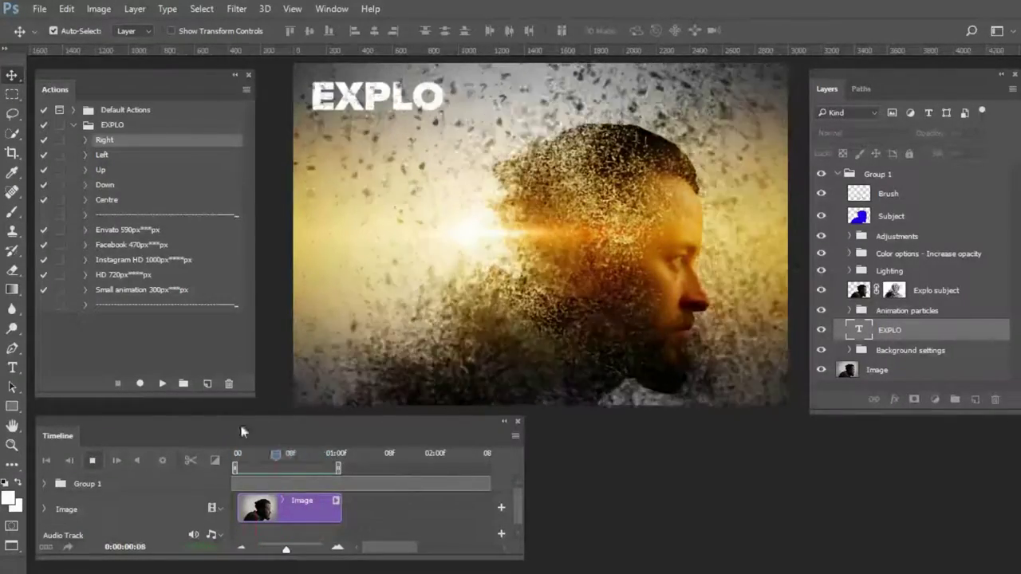
left_click(92, 460)
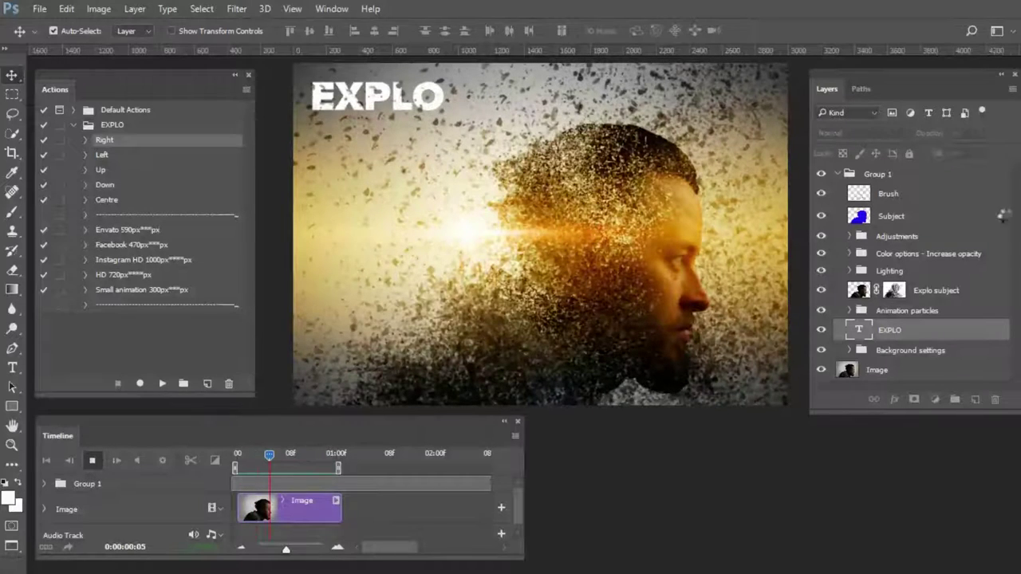
key("space")
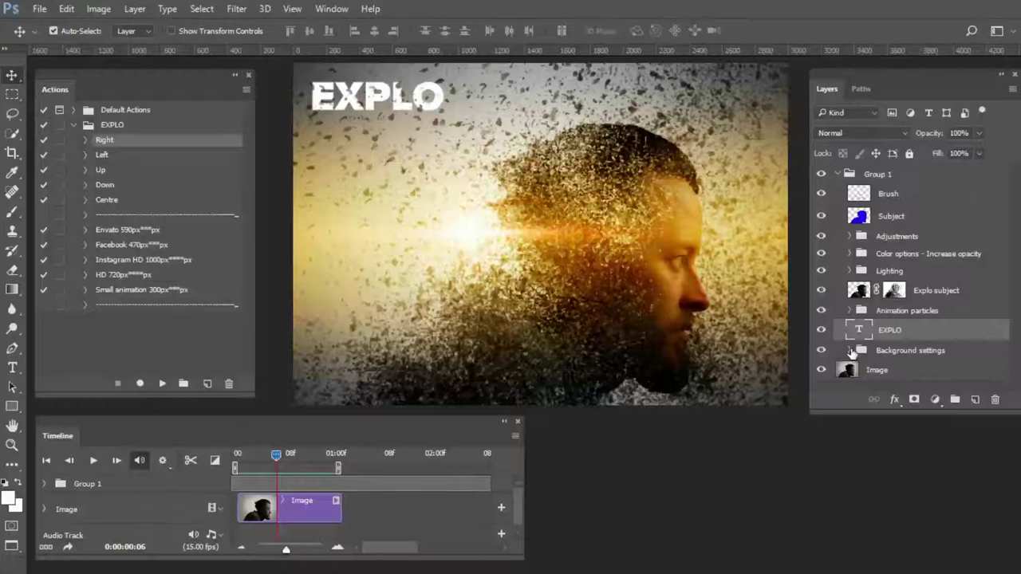
Hide the Gradient Fill Background for a black backdrop and fade Lighting 1 to 0% opacity
left_click(850, 314)
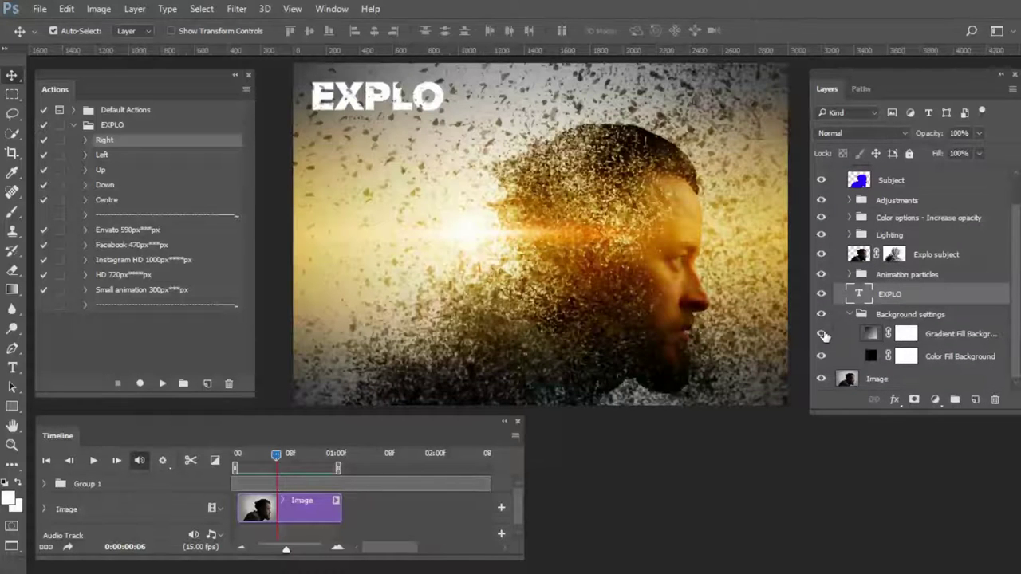
left_click(822, 334)
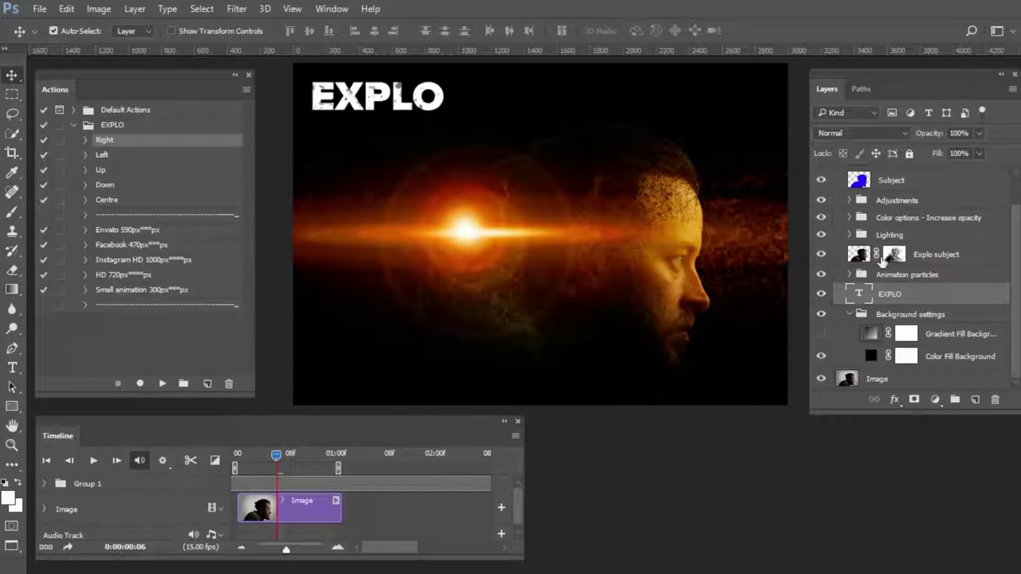
left_click(850, 235)
scroll(866, 339, "down", 2)
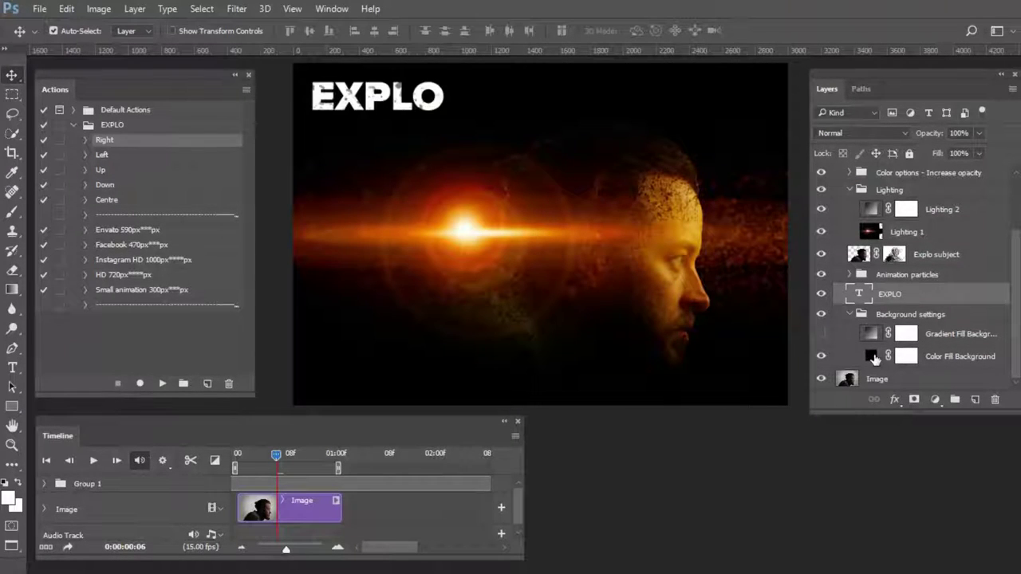
left_click(875, 359)
left_click(821, 231)
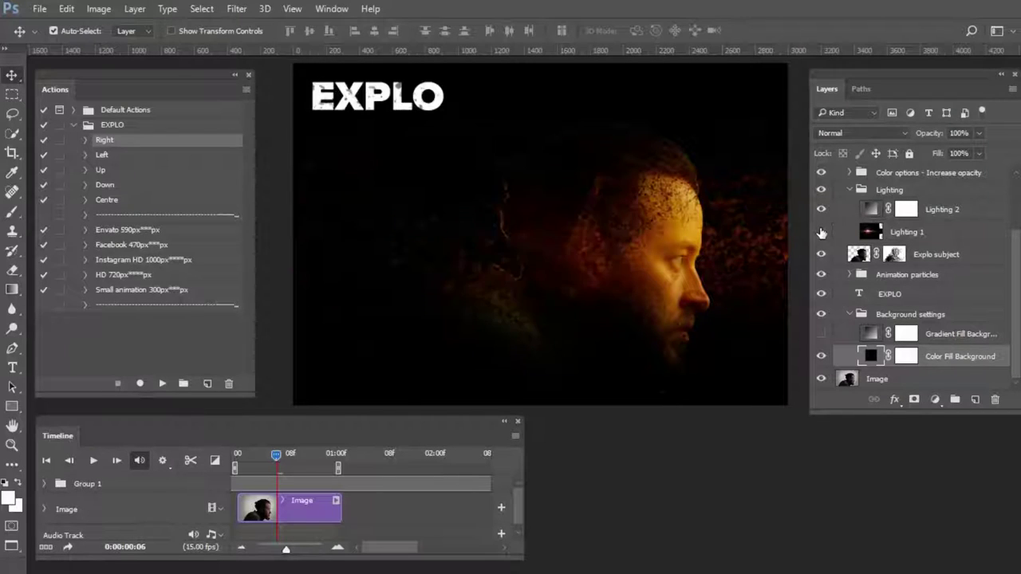
left_click(942, 232)
left_click_drag(934, 169, 883, 167)
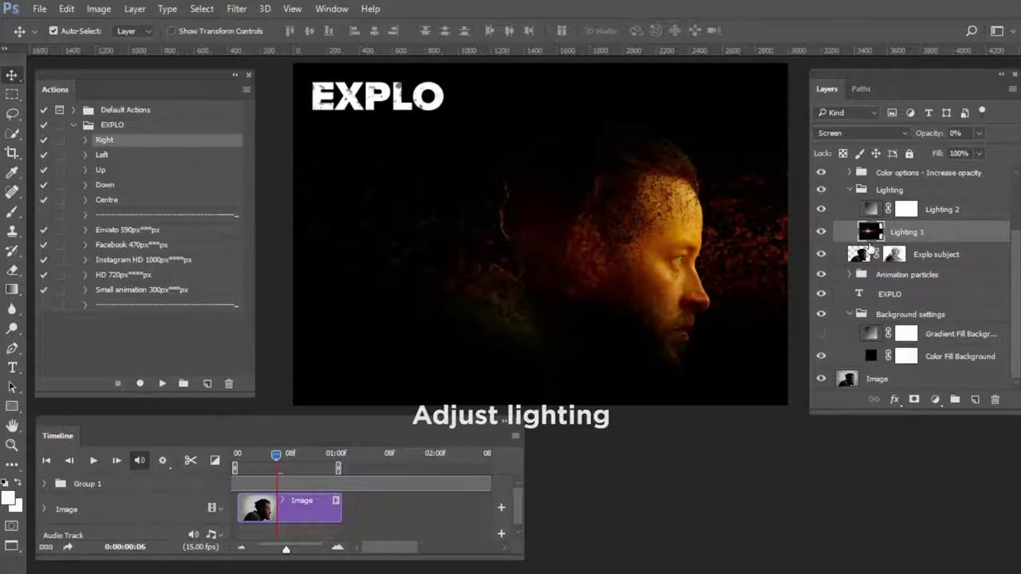
Set the Lighting 2 gradient fill to 177% scale and about 97° angle, then preview playback
left_click(870, 210)
left_click(821, 209)
double_click(870, 210)
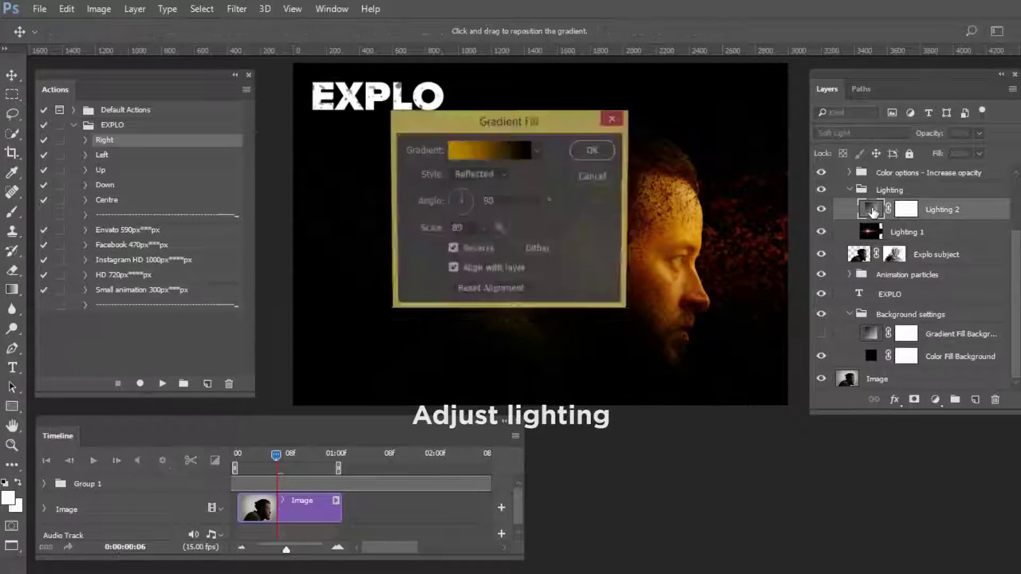
left_click_drag(550, 121, 926, 97)
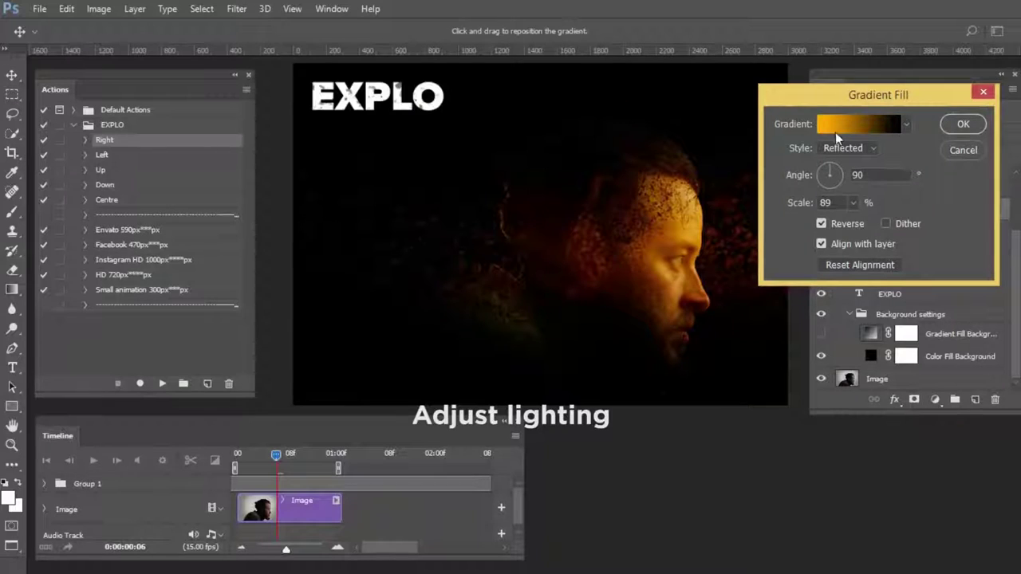
left_click_drag(853, 204, 858, 223)
mouse_move(835, 99)
left_mouse_down()
mouse_move(849, 133)
mouse_move(762, 119)
mouse_move(110, 127)
left_mouse_up()
mouse_move(111, 196)
left_mouse_down()
mouse_move(108, 204)
mouse_move(98, 183)
left_mouse_up()
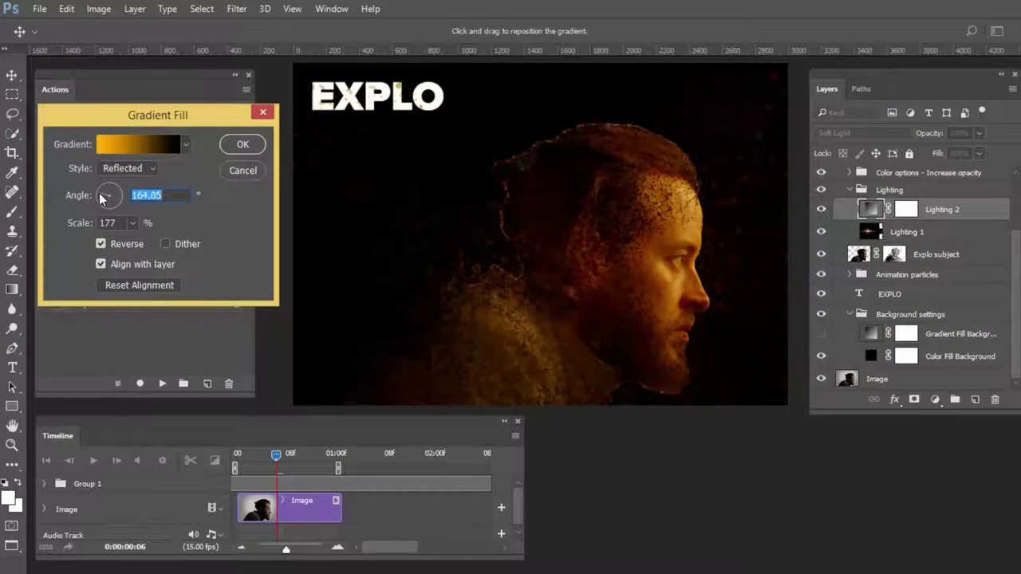
left_click_drag(98, 183, 108, 195)
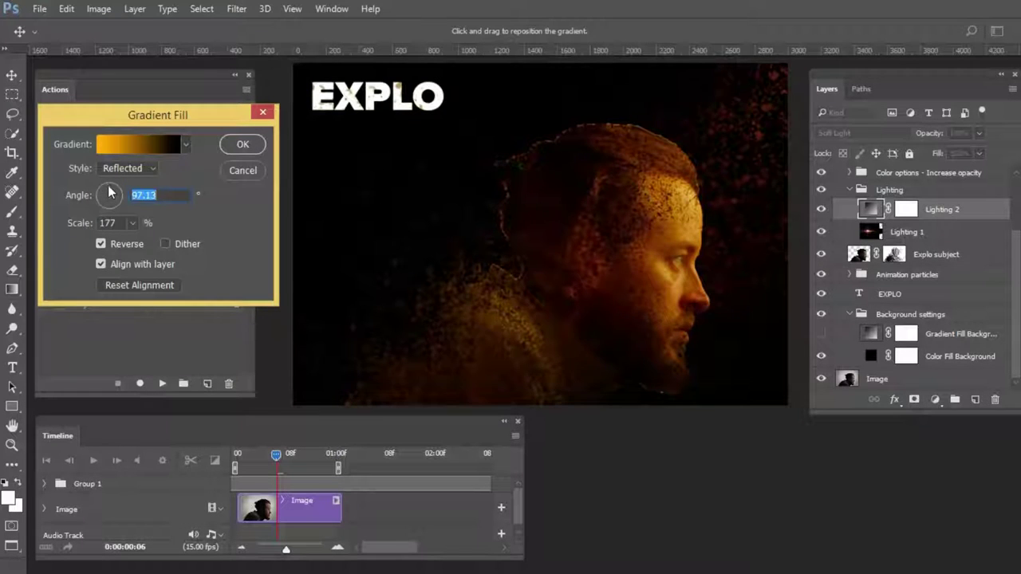
left_click(242, 145)
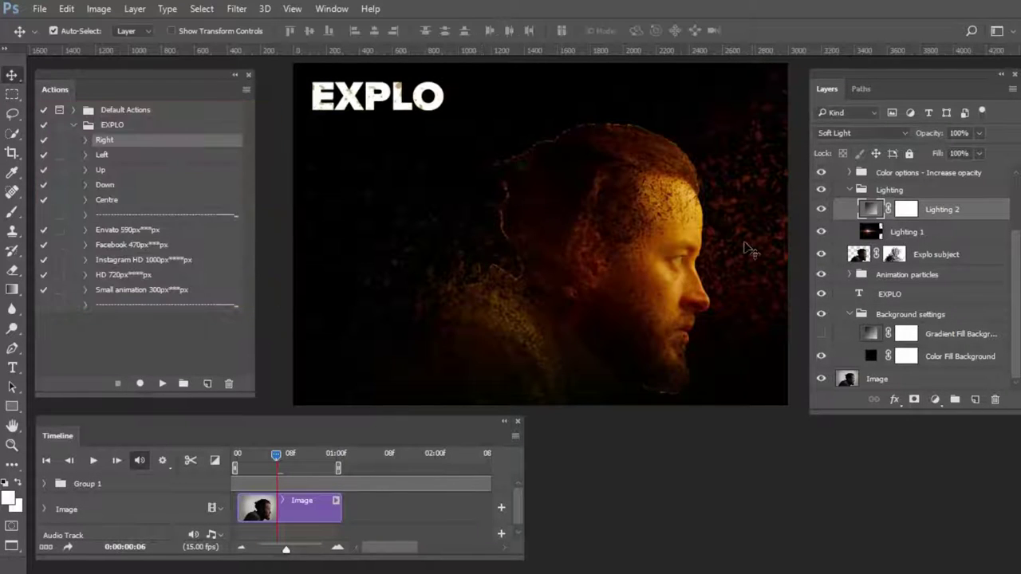
left_click(95, 462)
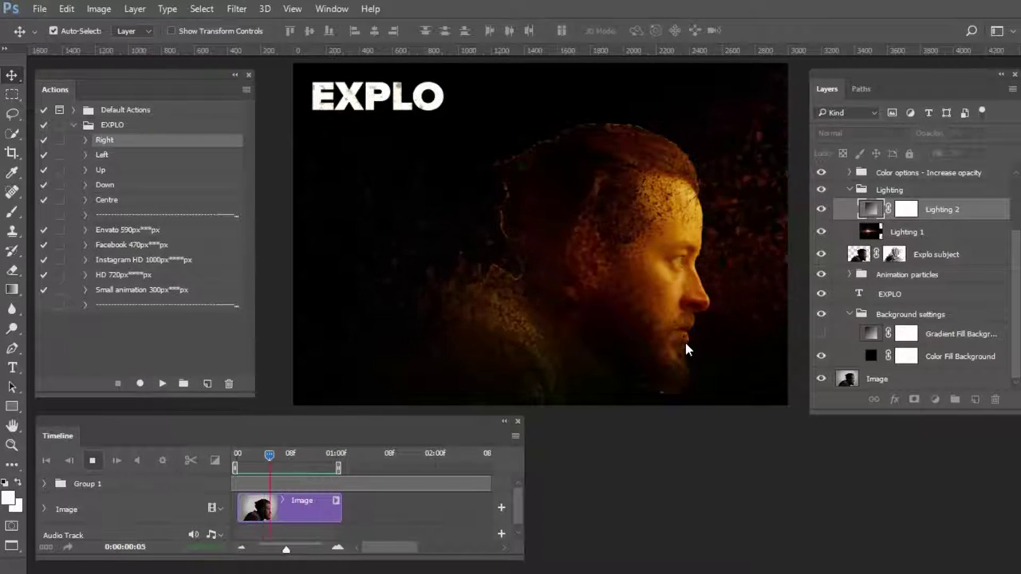
key("space")
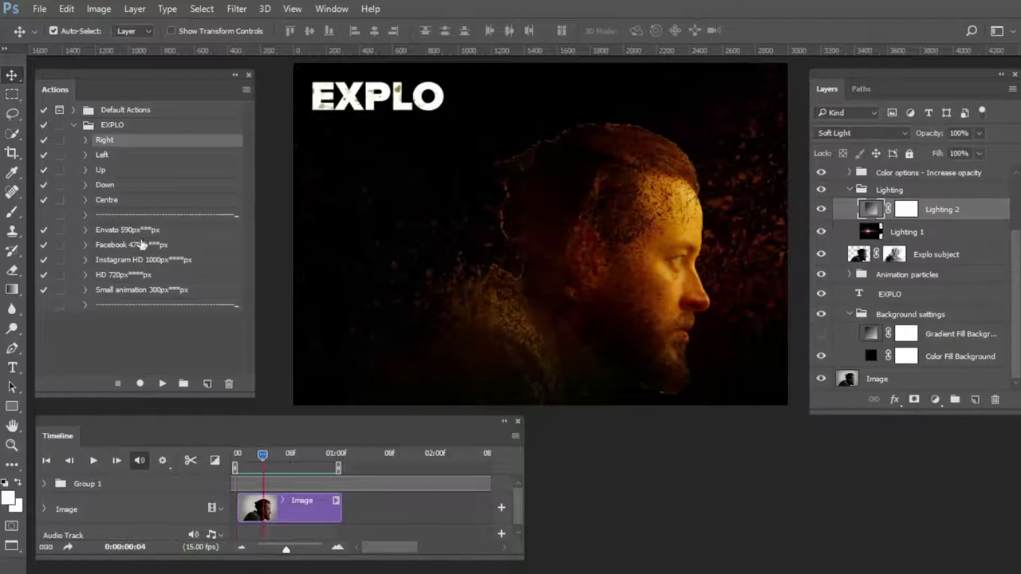
Target the Explo subject mask with the Brush tool using a soft 500 px preset
key("b")
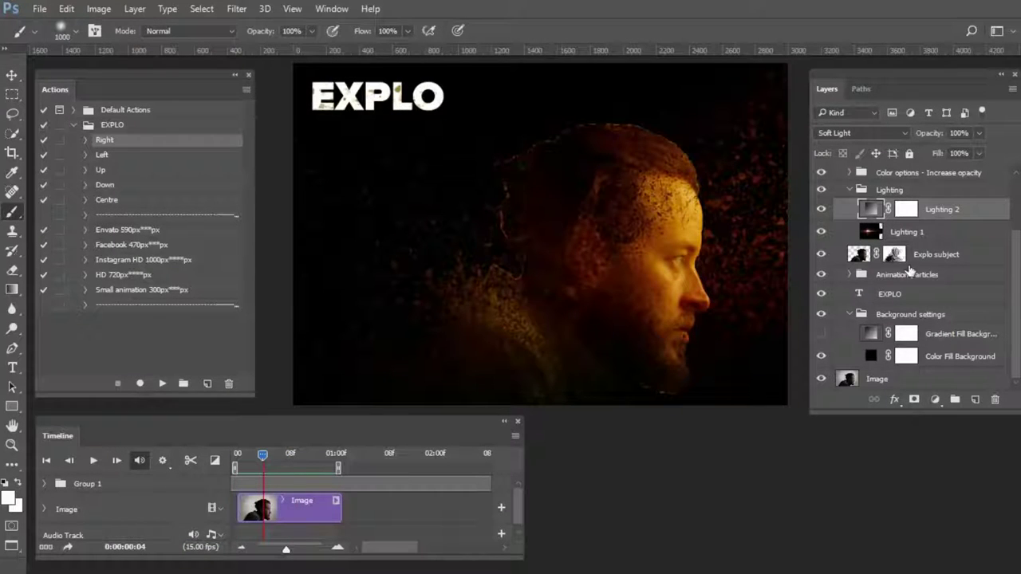
left_click(894, 255)
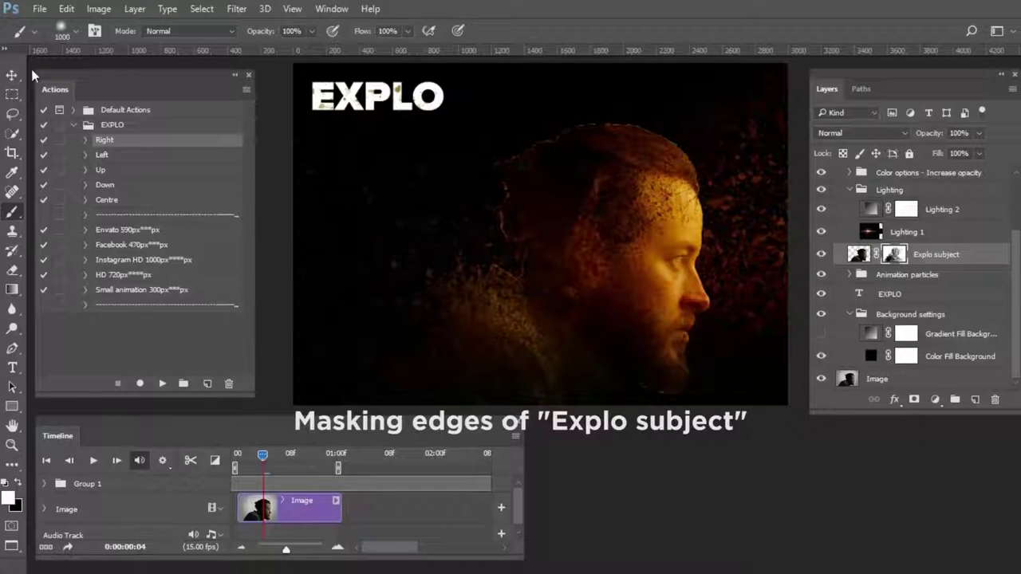
left_click(75, 32)
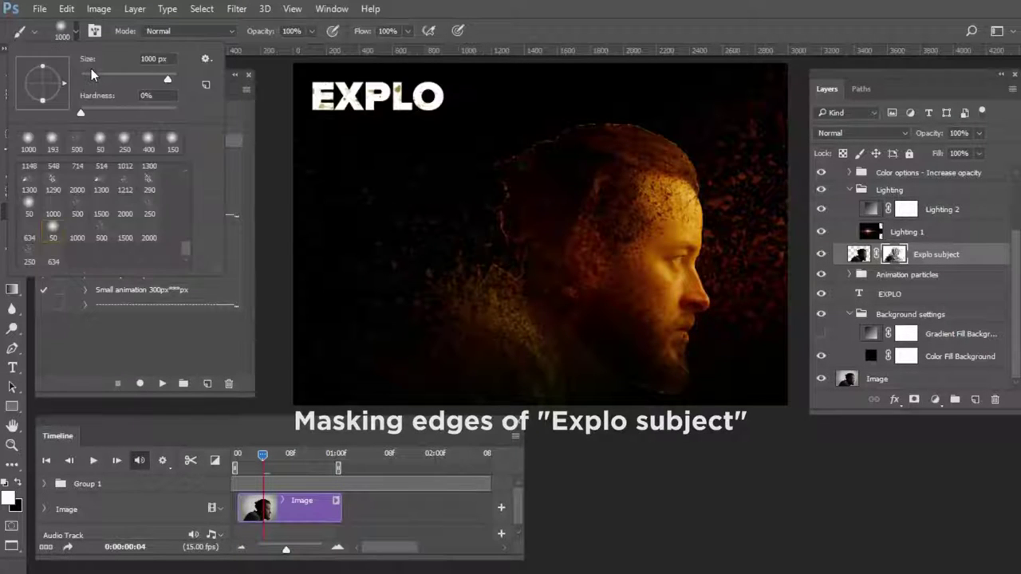
left_click(101, 236)
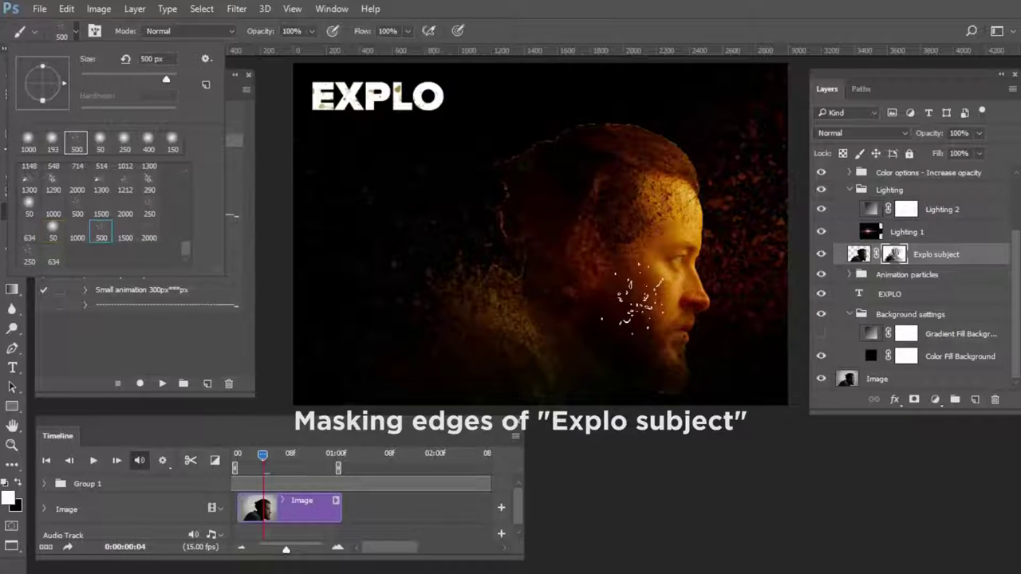
left_click(890, 259)
Set the foreground colour to black, 000000
left_click(10, 500)
type("000000")
left_click(378, 150)
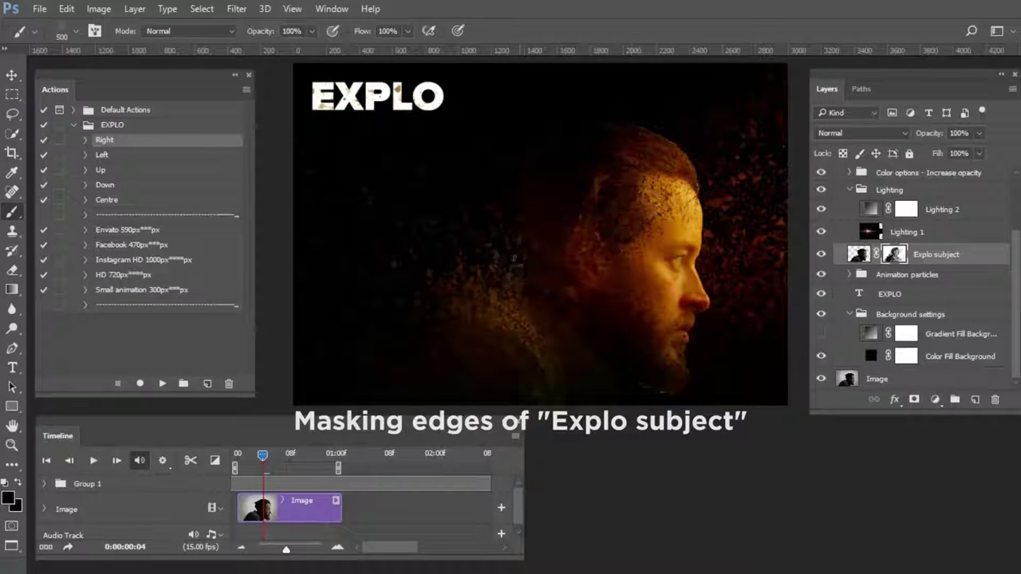
Change the Lighting 2 gradient's right colour stop to yellow-green d7ee7b
double_click(869, 209)
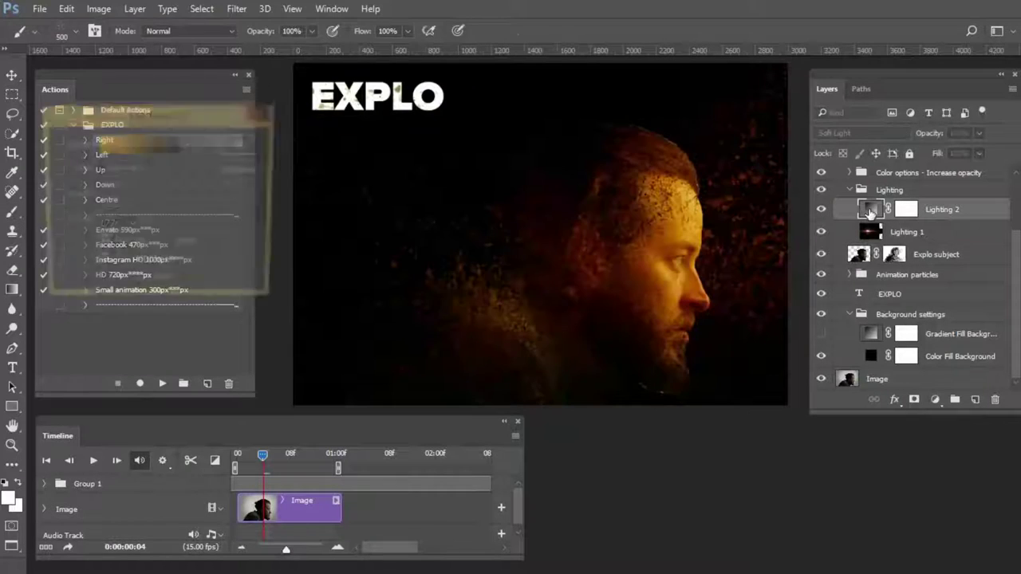
left_click(112, 144)
left_click_drag(231, 16, 212, 13)
left_click(310, 261)
left_click(89, 321)
left_click_drag(242, 127, 213, 96)
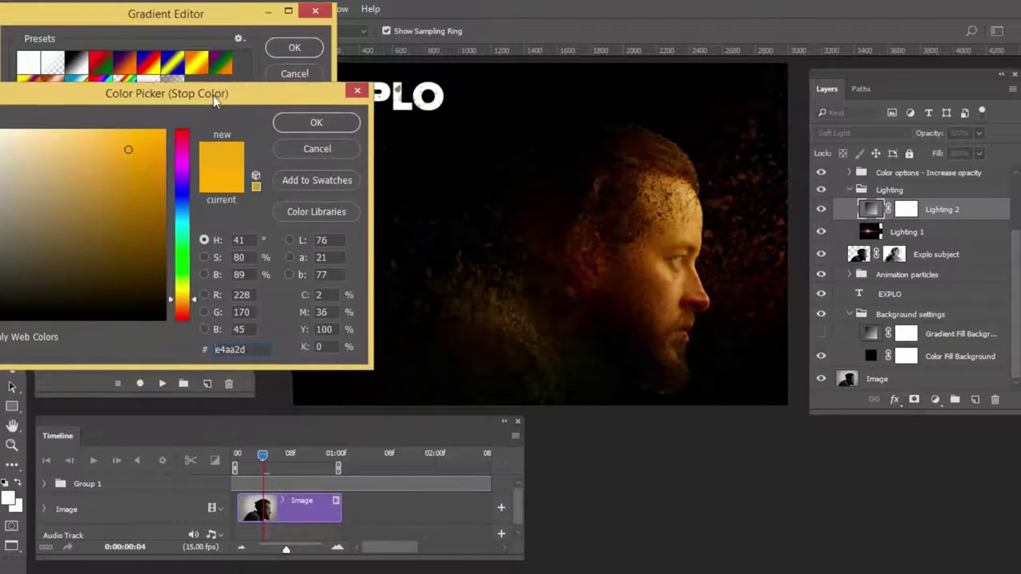
left_click(193, 289)
mouse_move(144, 130)
left_mouse_down()
mouse_move(89, 125)
mouse_move(139, 136)
left_mouse_up()
left_click_drag(191, 290, 188, 137)
left_click(75, 137)
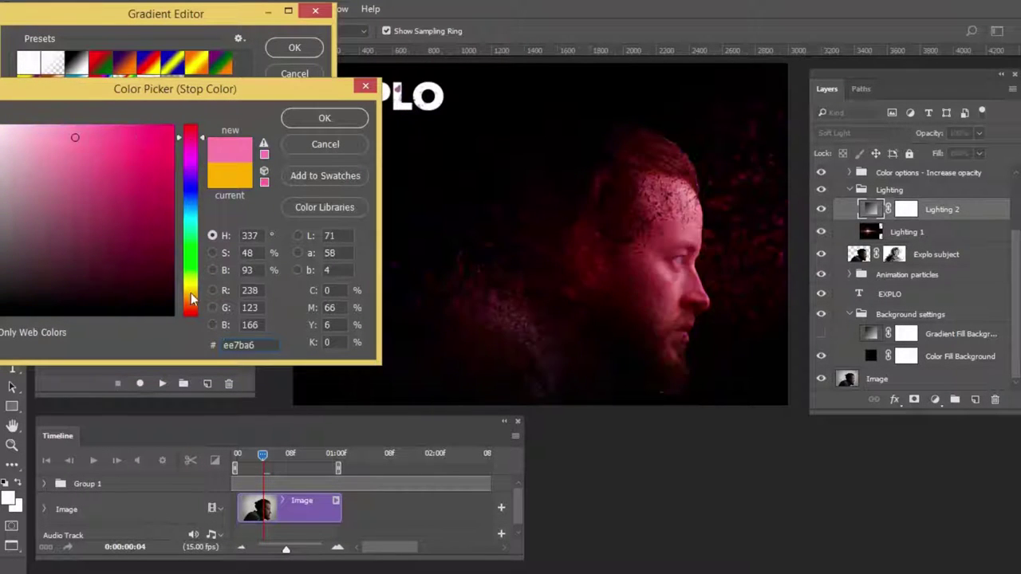
left_click_drag(191, 293, 191, 279)
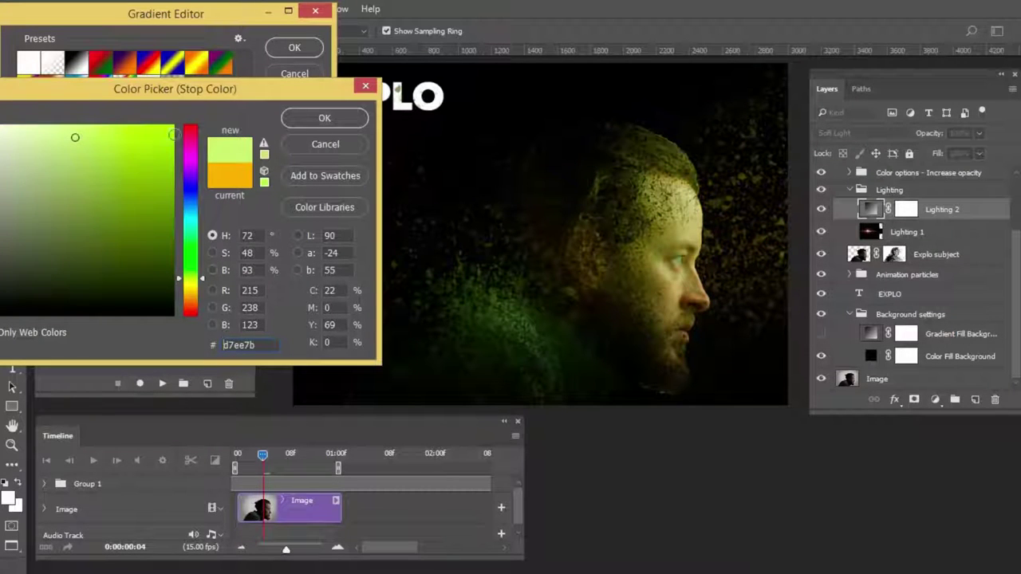
left_click(347, 118)
left_click(300, 50)
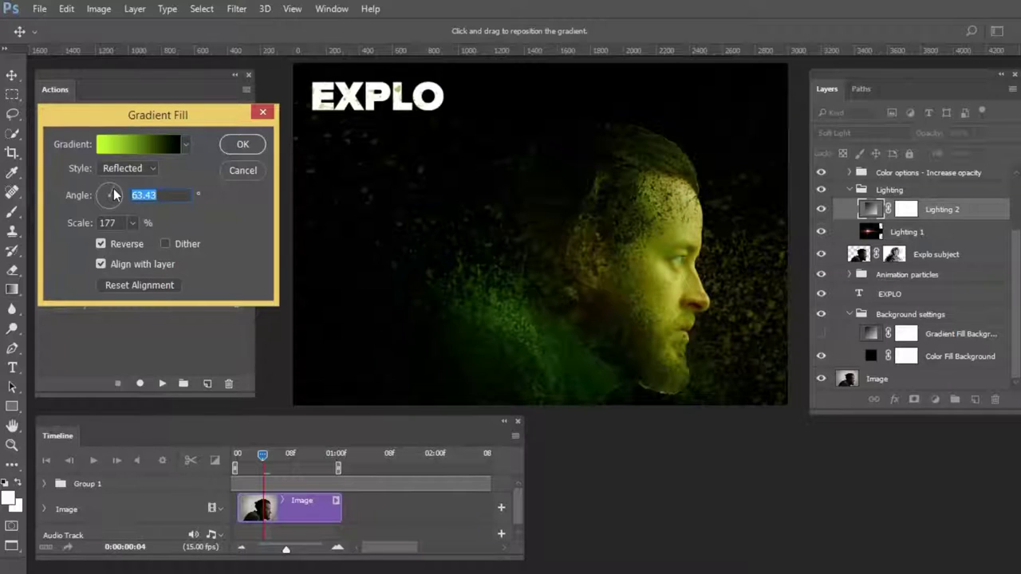
Set the gradient angle to 114.44° and scale to 286%, apply, and preview the animation
mouse_move(116, 196)
left_mouse_down()
mouse_move(100, 204)
mouse_move(99, 178)
left_mouse_up()
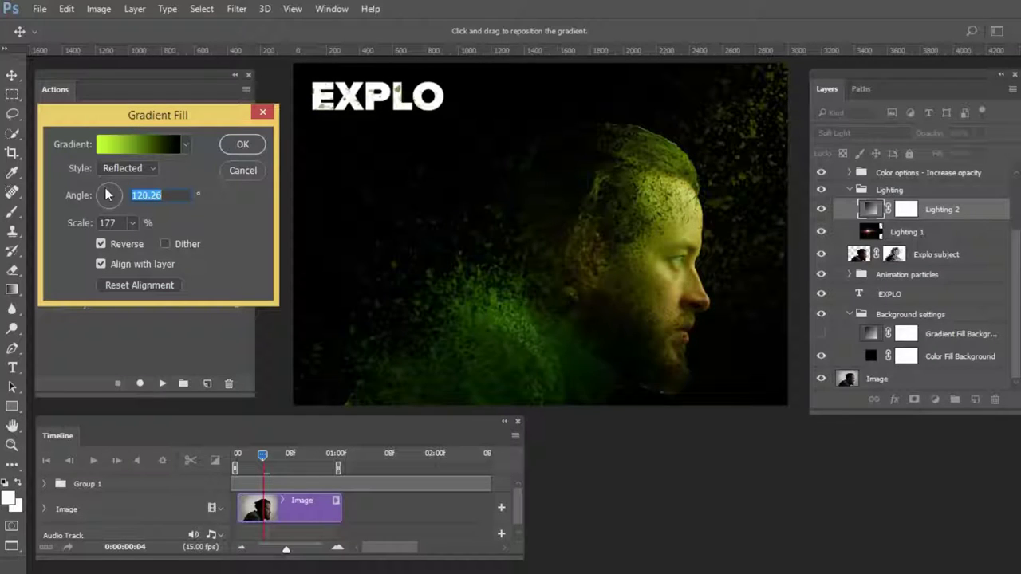
left_click(133, 225)
left_click_drag(133, 237, 145, 248)
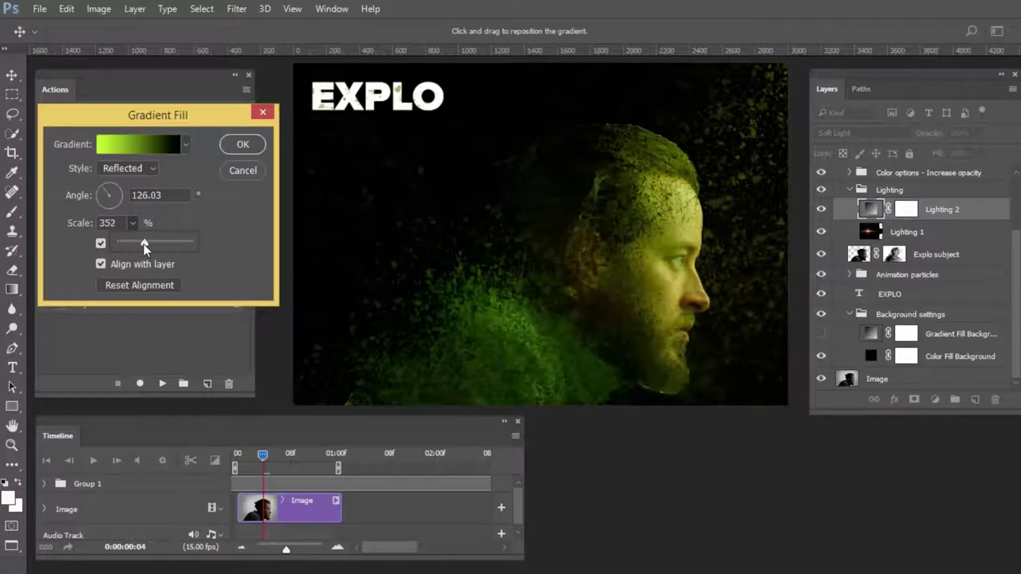
left_click_drag(109, 204, 108, 195)
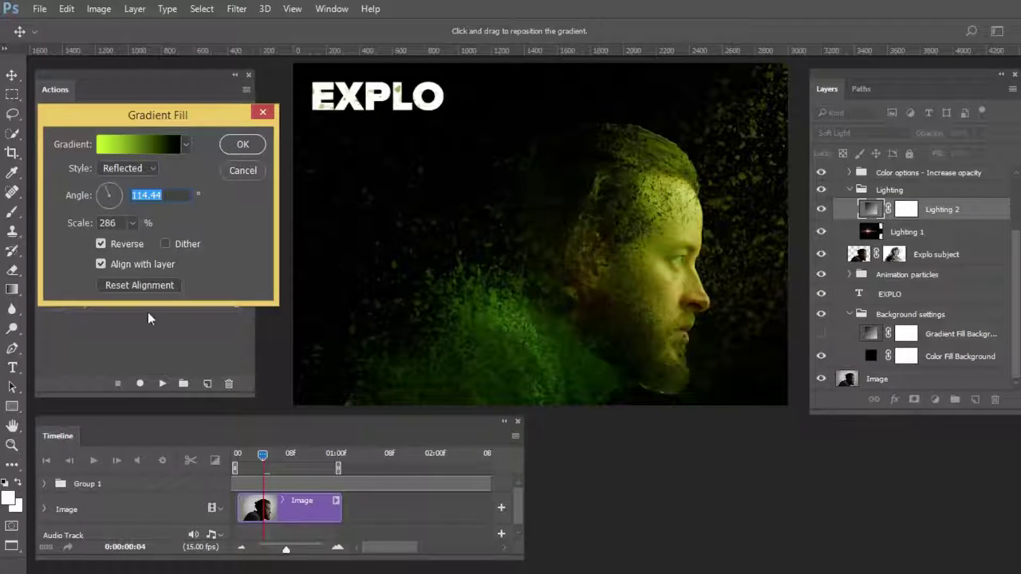
left_click(237, 145)
left_click(93, 462)
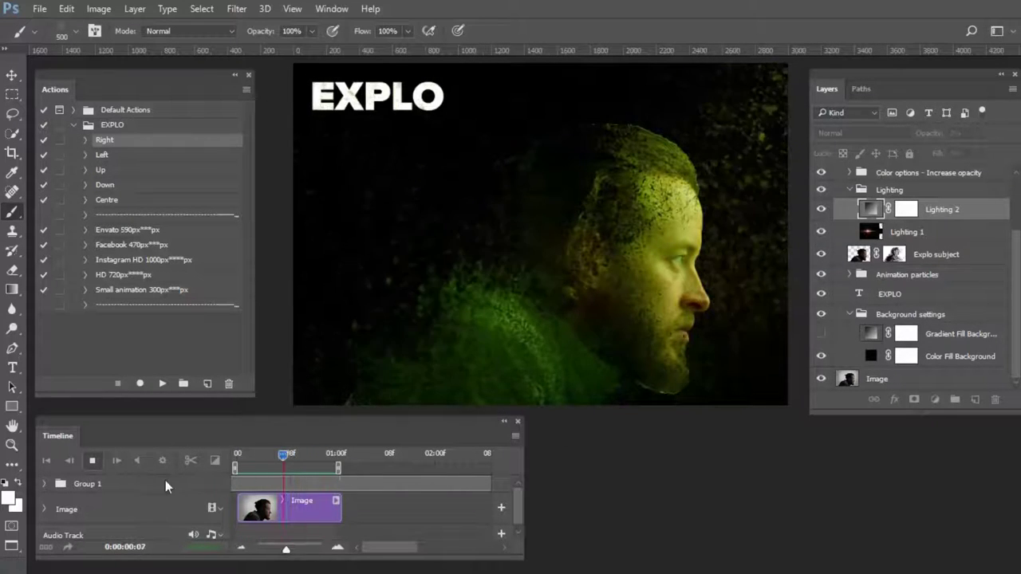
Reapply the Lighting 2 fill, show the Gradient Fill Background, and raise Lighting 1 to 100% opacity
double_click(869, 209)
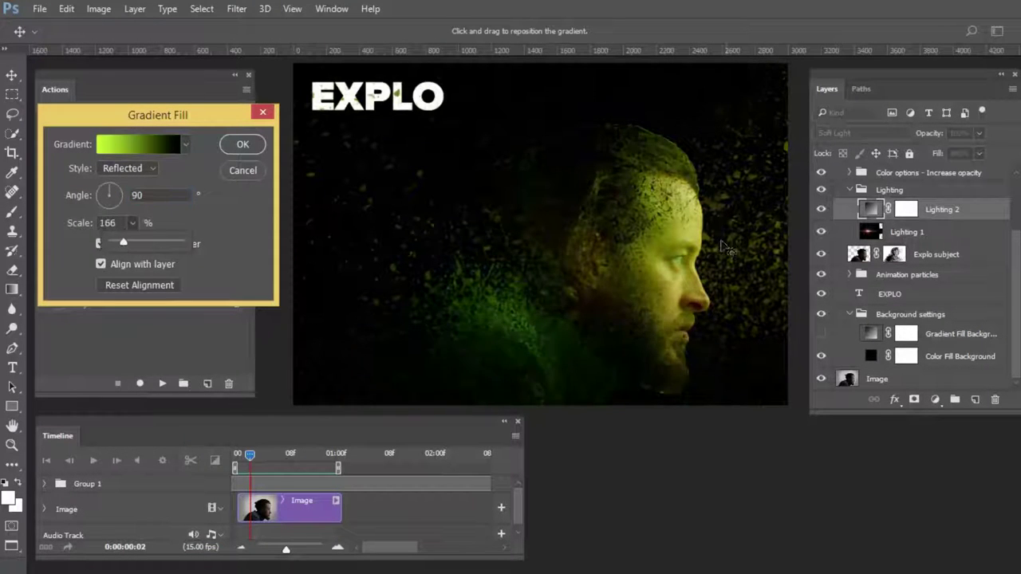
key("Return")
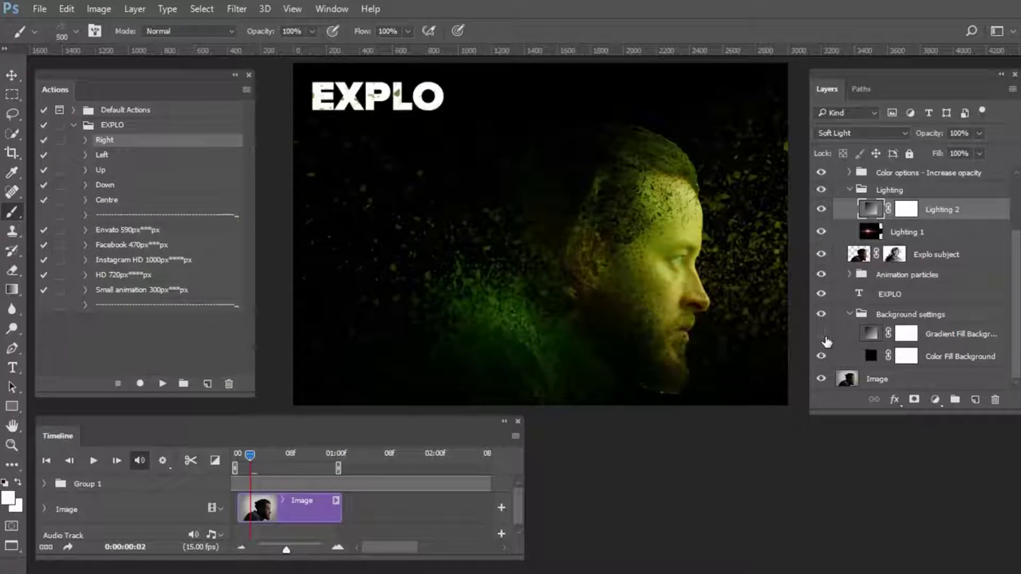
left_click(822, 335)
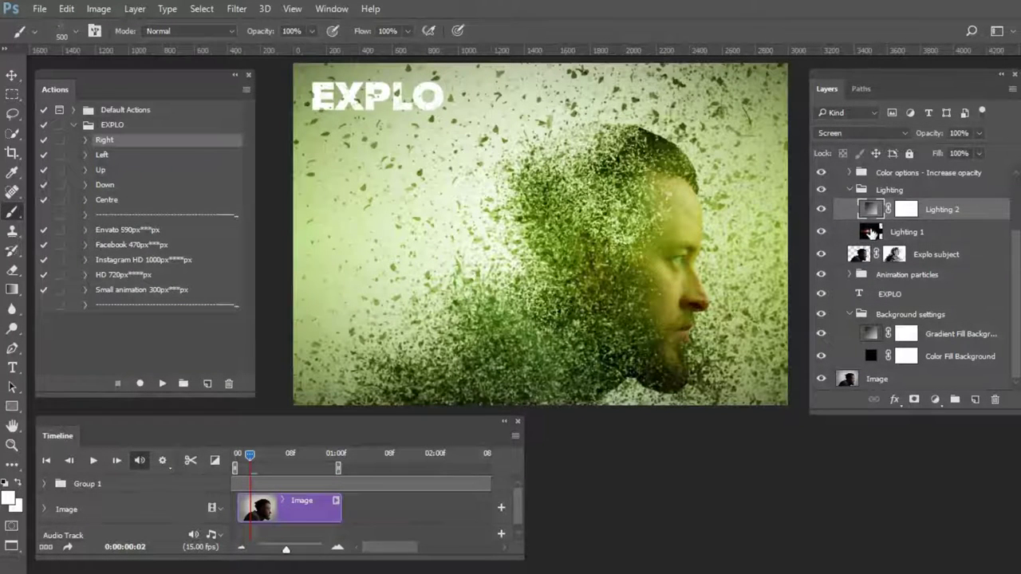
left_click(878, 231)
left_click_drag(1000, 154, 1014, 154)
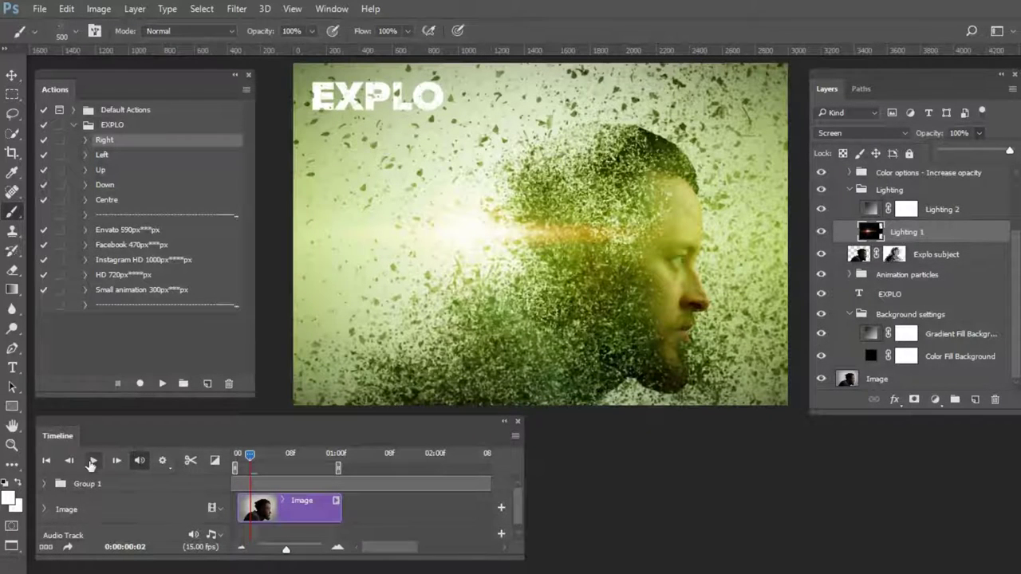
Play the green-lit particle animation preview and stop it
left_click(93, 465)
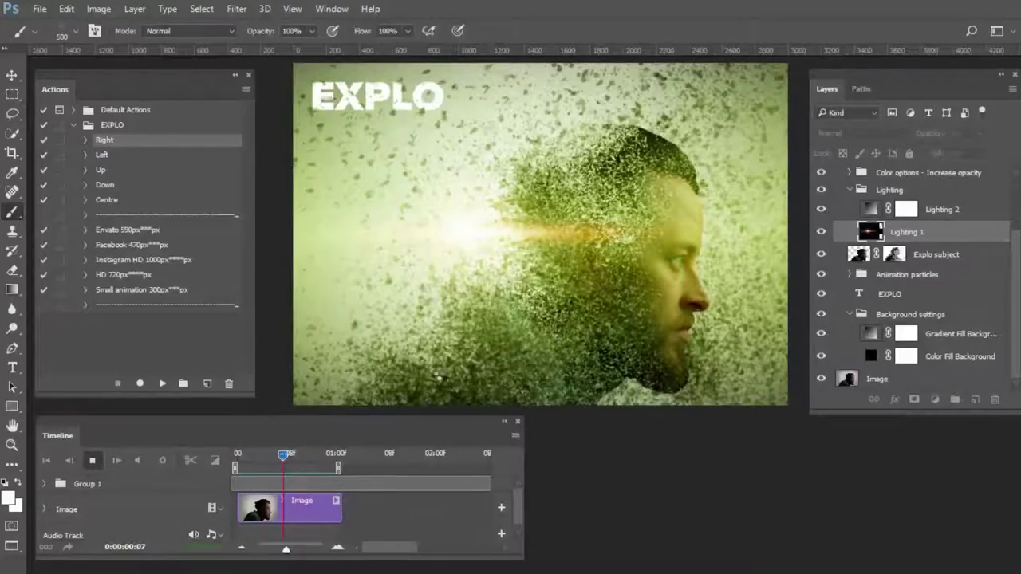
left_click(92, 468)
scroll(895, 263, "up", 1)
scroll(896, 263, "up", 3)
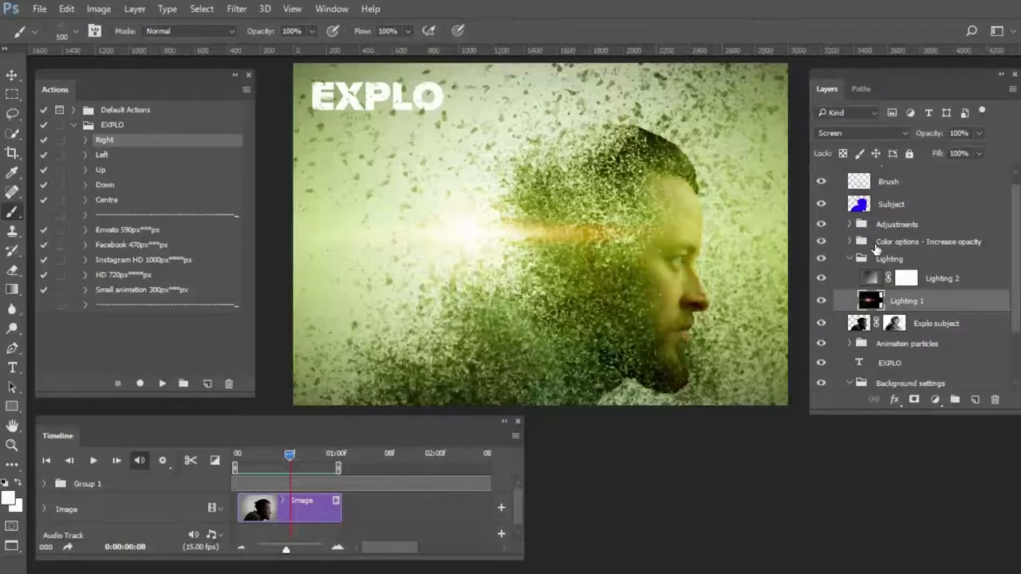
scroll(875, 250, "down", 2)
Set the Lighting 2 gradient's right stop to violet 401cf6
double_click(870, 243)
left_click(172, 137)
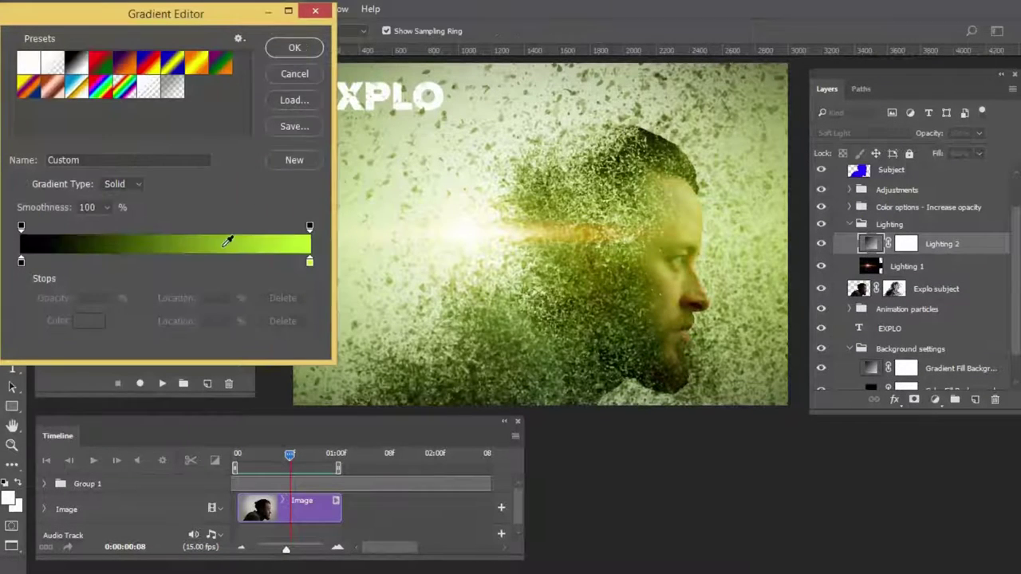
double_click(310, 266)
left_click_drag(542, 97, 171, 67)
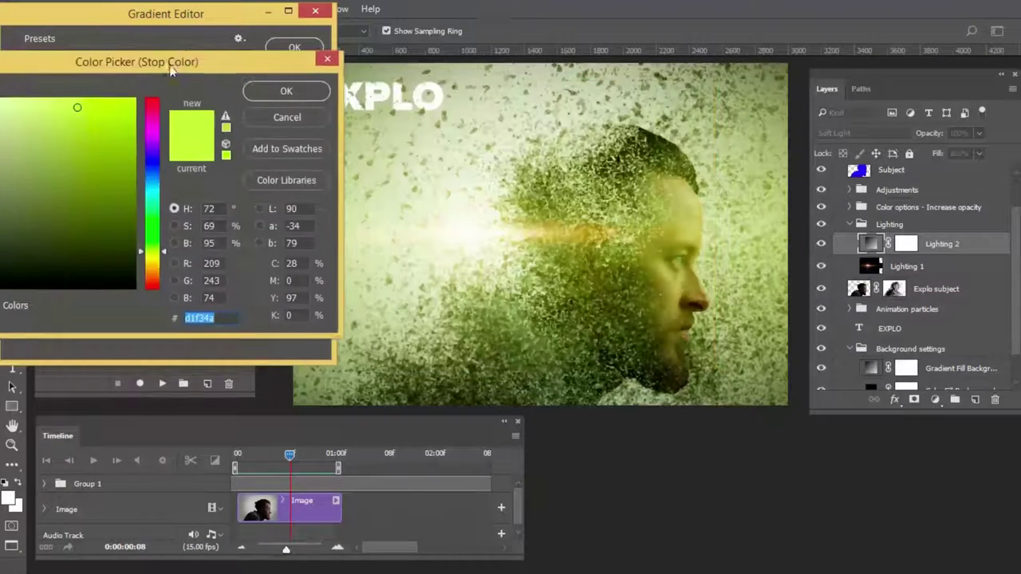
left_click(154, 181)
left_click_drag(157, 180, 154, 160)
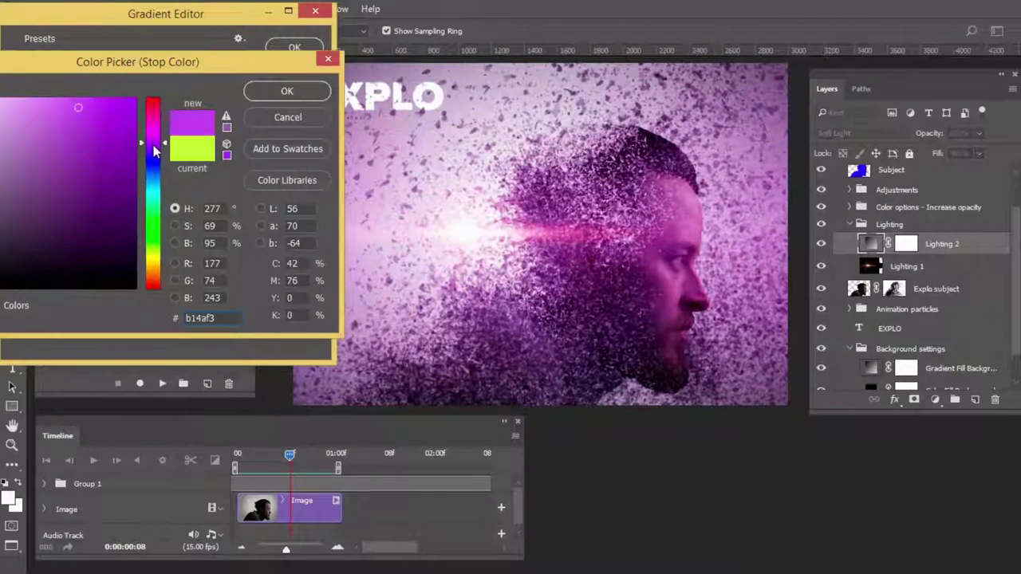
left_click(114, 104)
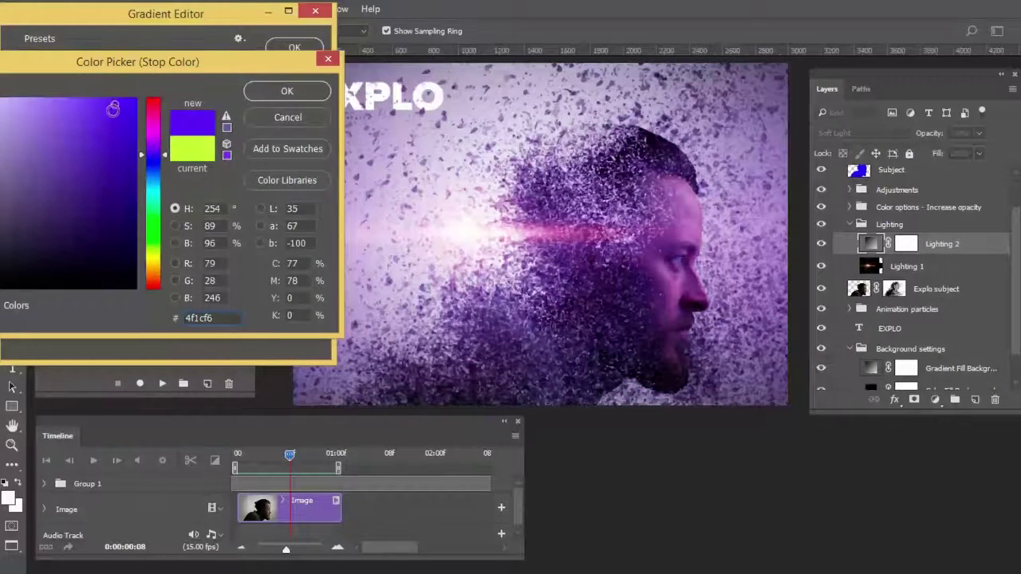
left_click_drag(153, 155, 153, 163)
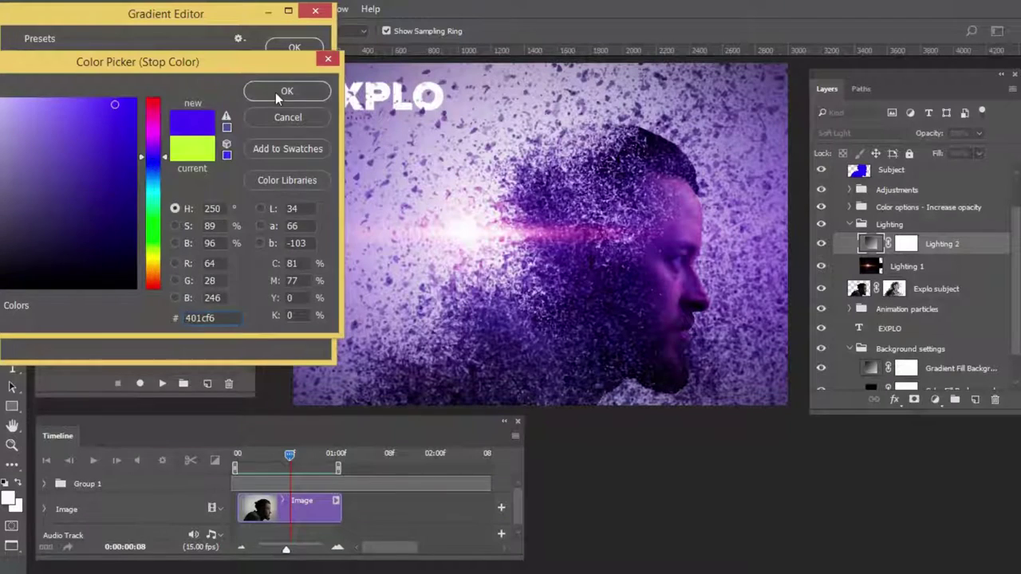
left_click(277, 92)
left_click(295, 47)
Reduce the Lighting 2 gradient scale to 133% and apply it
left_click_drag(133, 246, 130, 247)
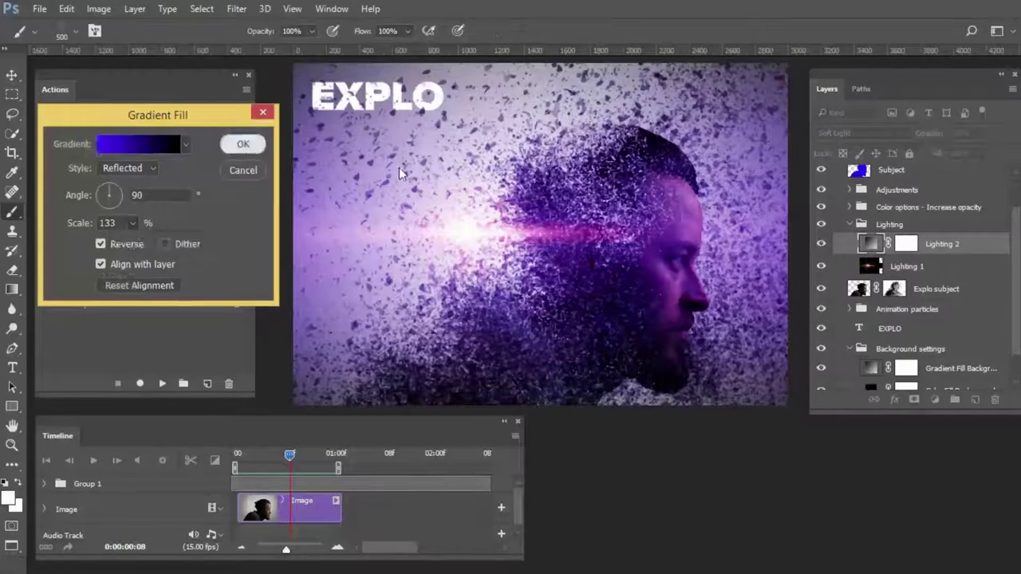
key("Return")
left_click(899, 293)
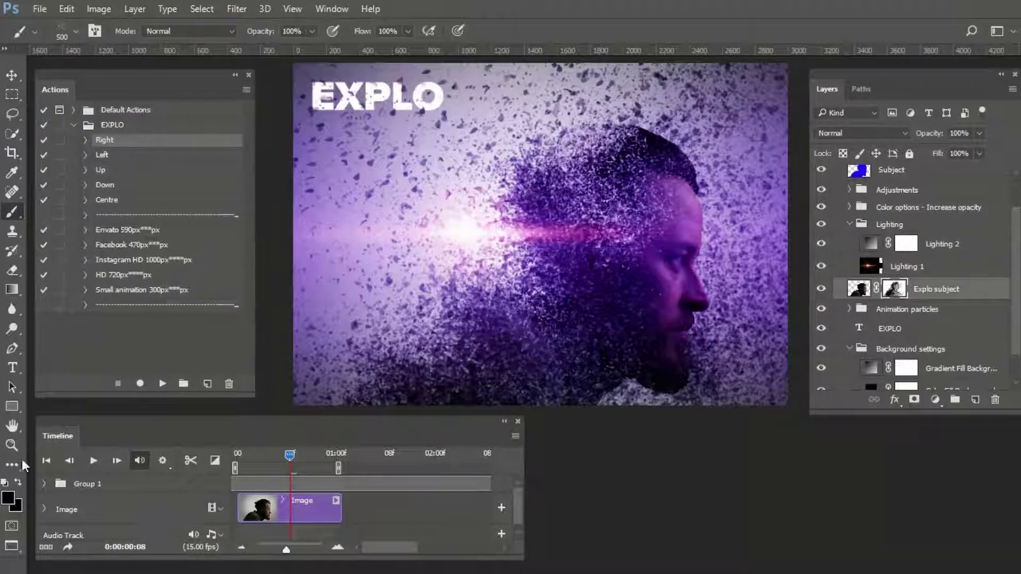
Play the purple EXPLO animation at 15 fps and stop it at 0:00:00:13
left_click(11, 499)
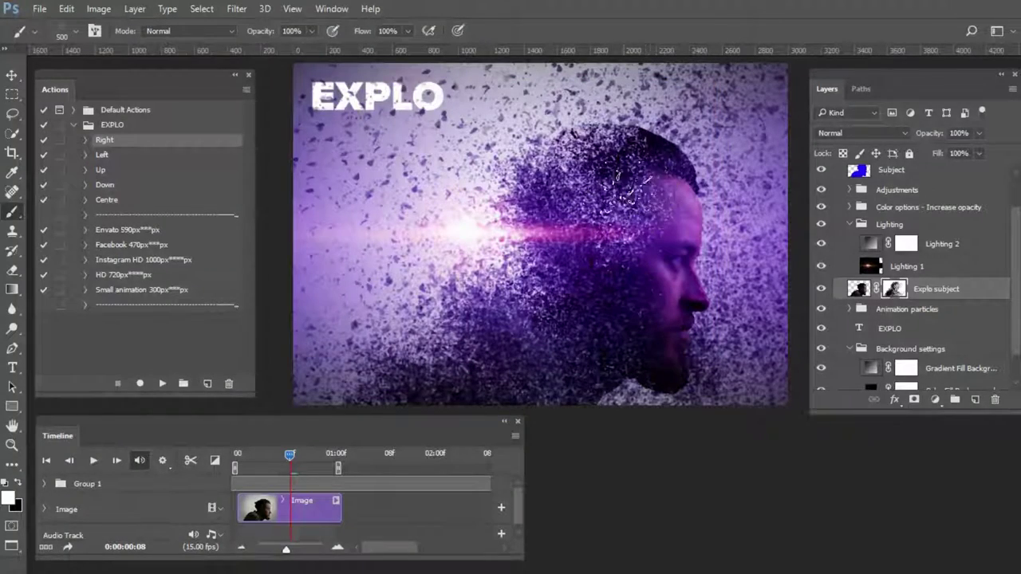
left_click(92, 461)
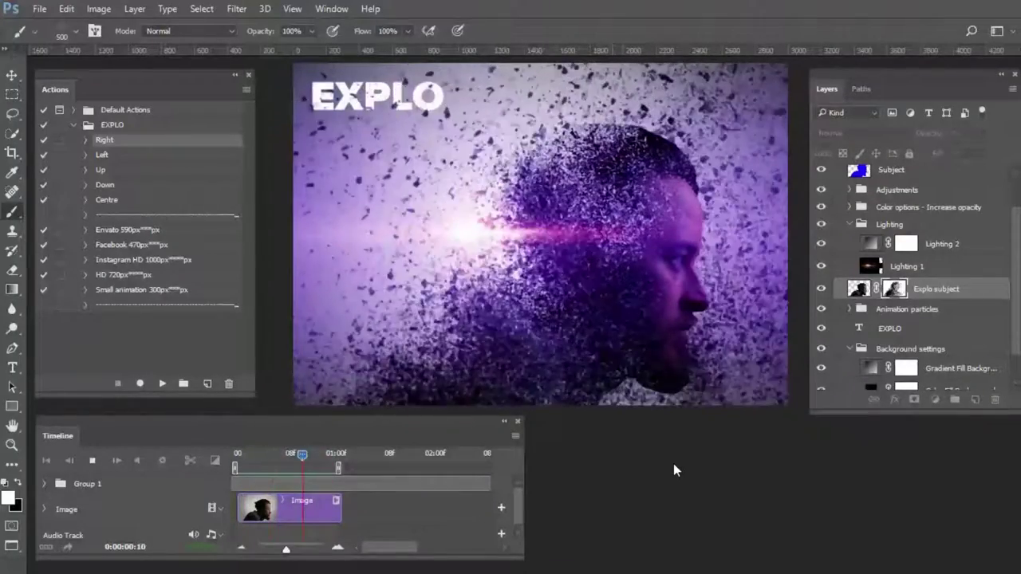
left_click(93, 461)
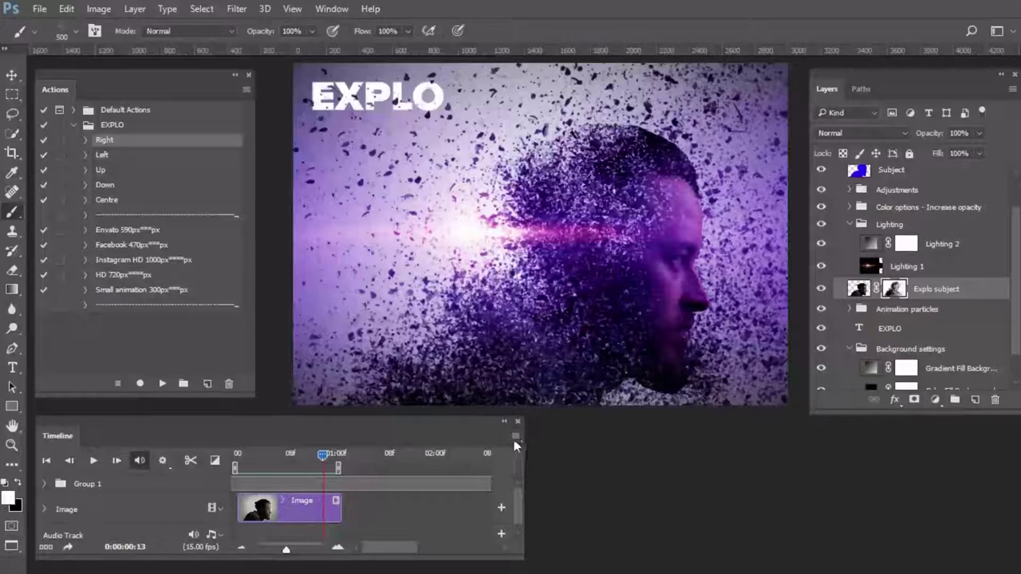
Set the timeline frame rate to 5 fps and play the animation
left_click(515, 437)
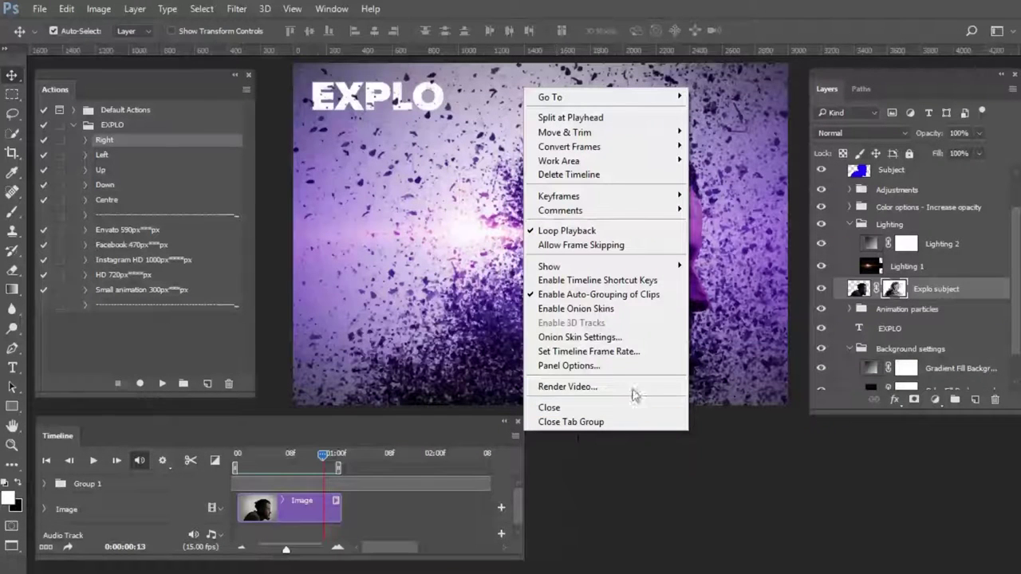
left_click(590, 355)
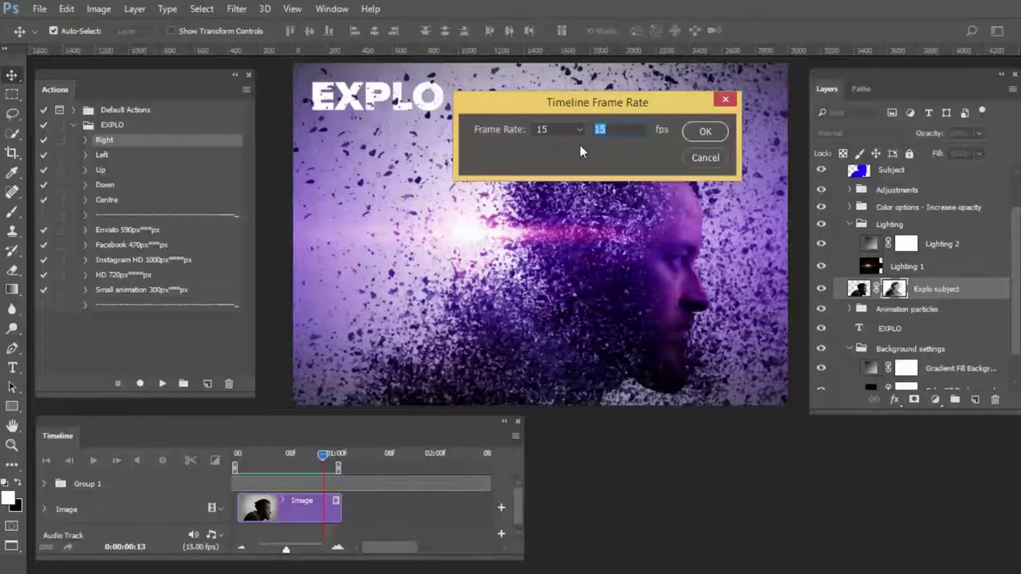
type("5")
left_click(705, 132)
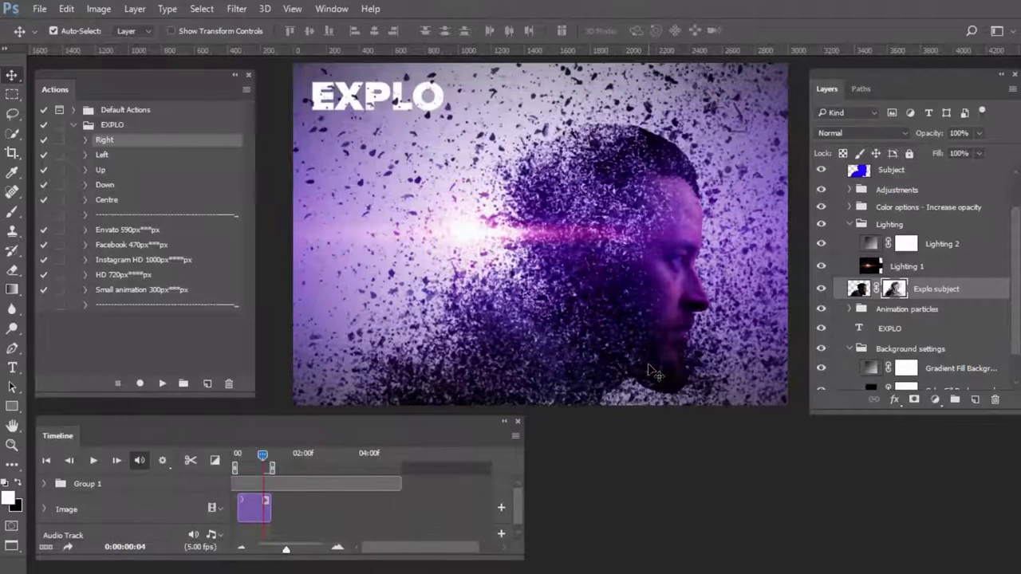
left_click(96, 461)
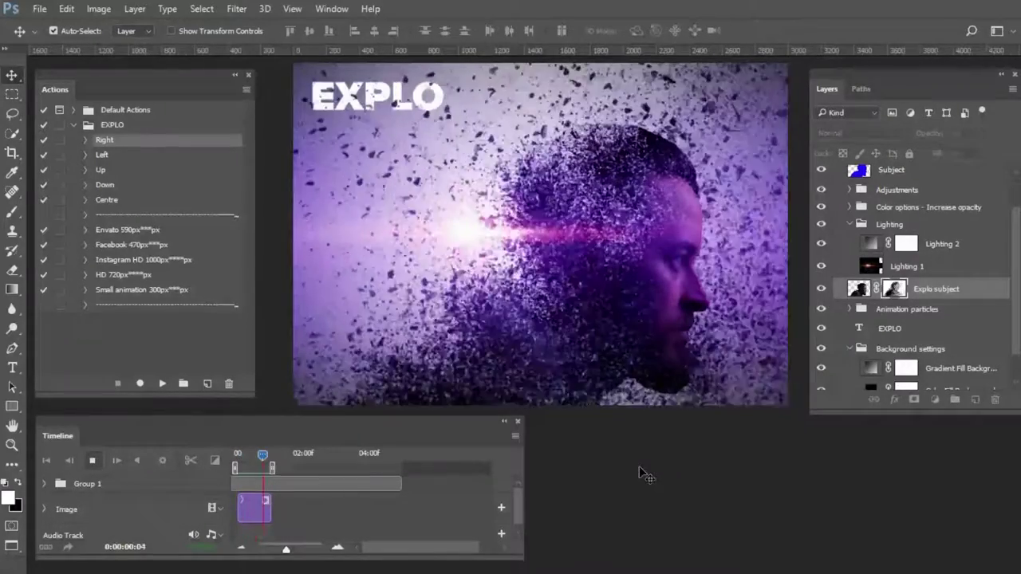
Change the timeline frame rate to 30 fps
left_click(515, 434)
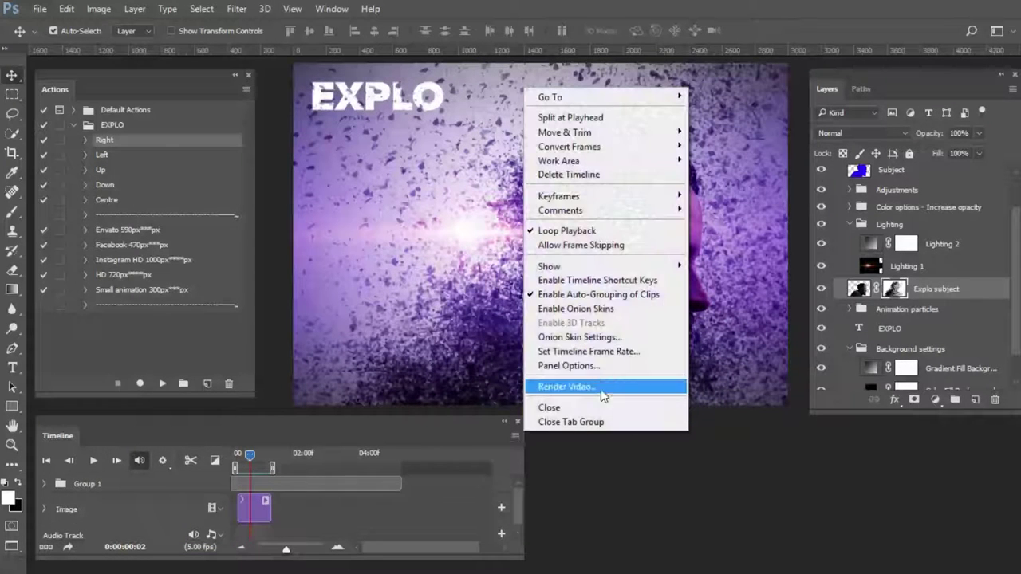
left_click(587, 351)
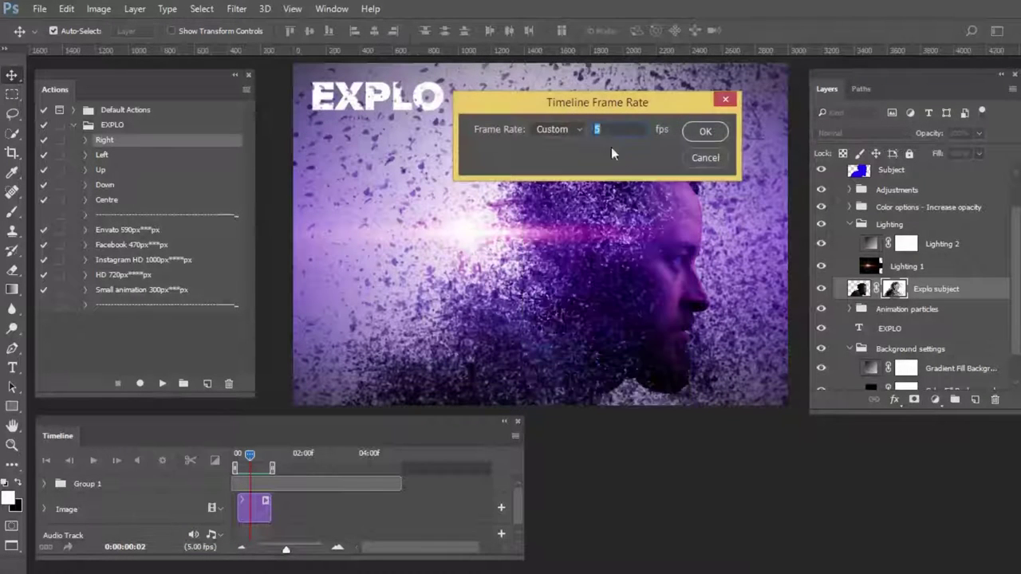
type("39")
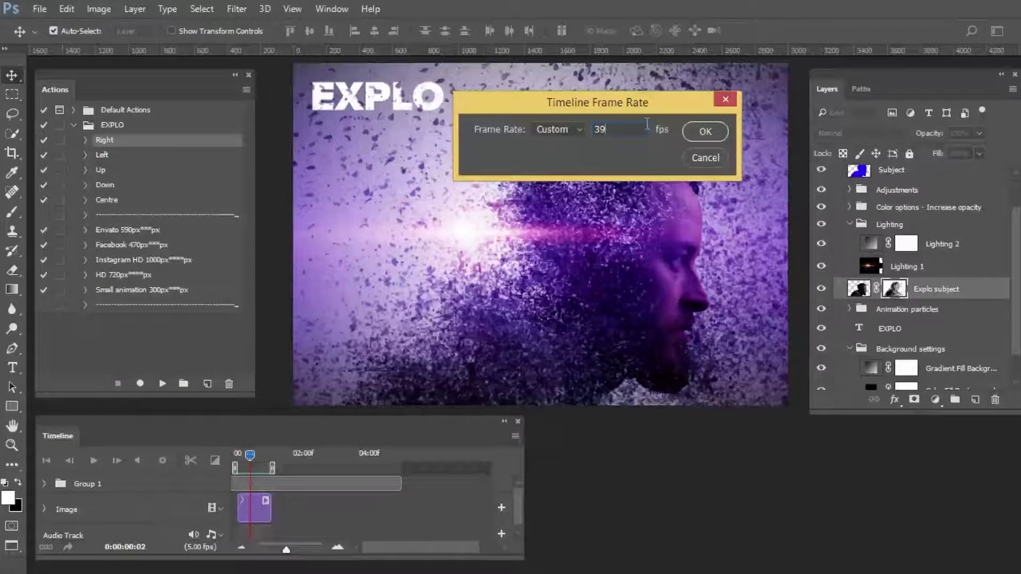
left_click(705, 131)
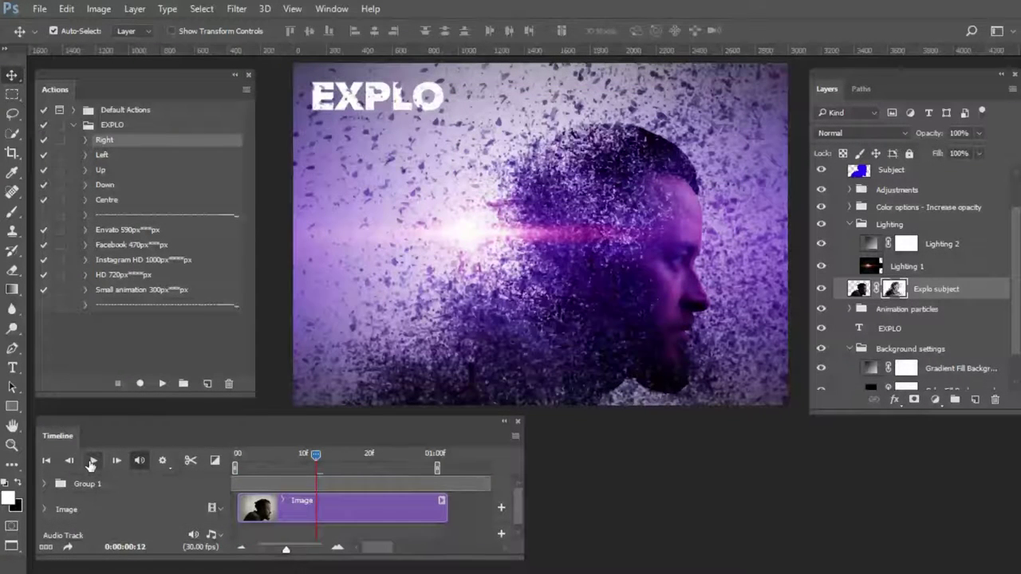
Play the animation at 30 fps, then return the timeline frame rate to 15 fps
left_click(91, 463)
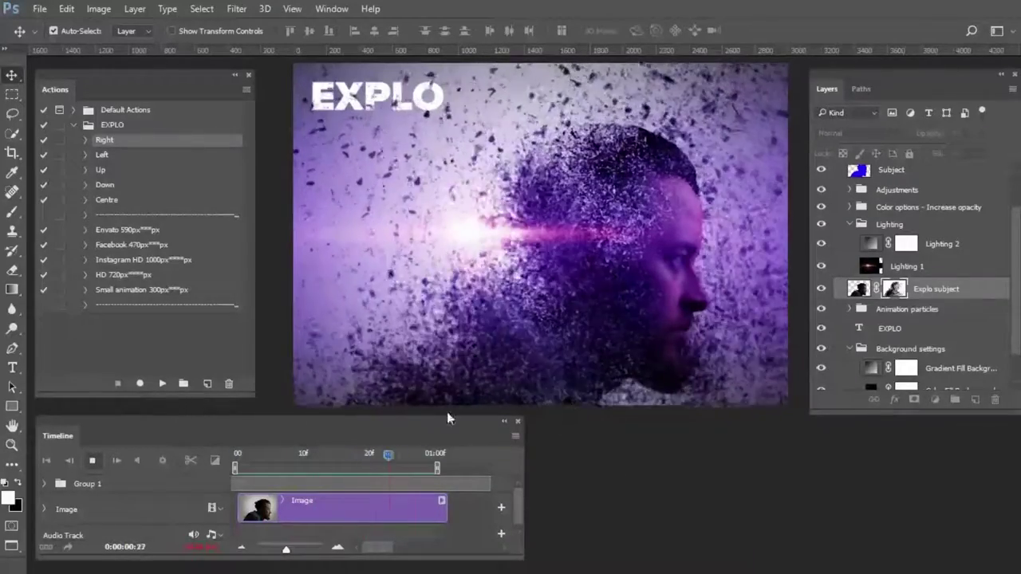
left_click(93, 463)
left_click(515, 437)
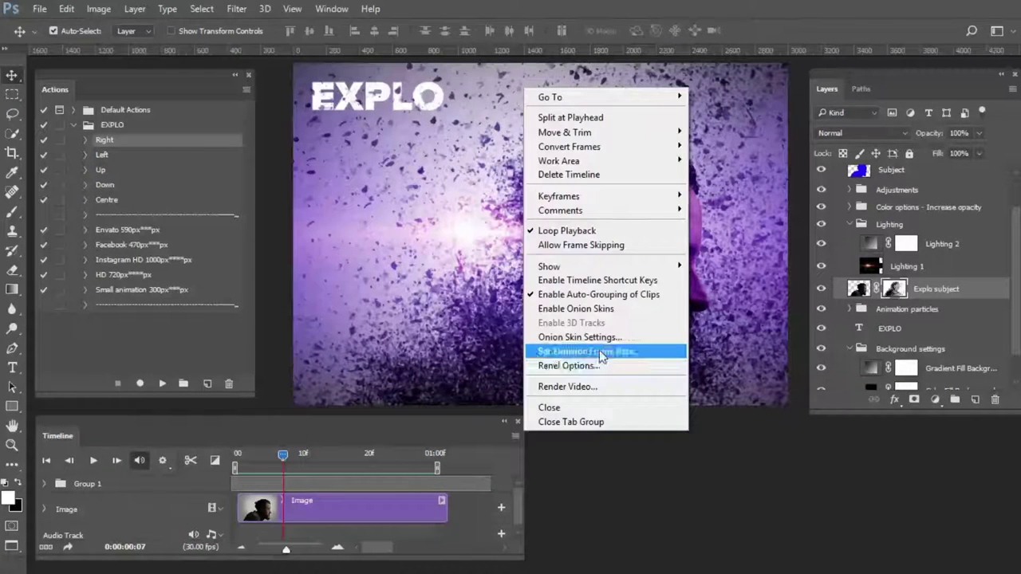
left_click(604, 349)
key("Return")
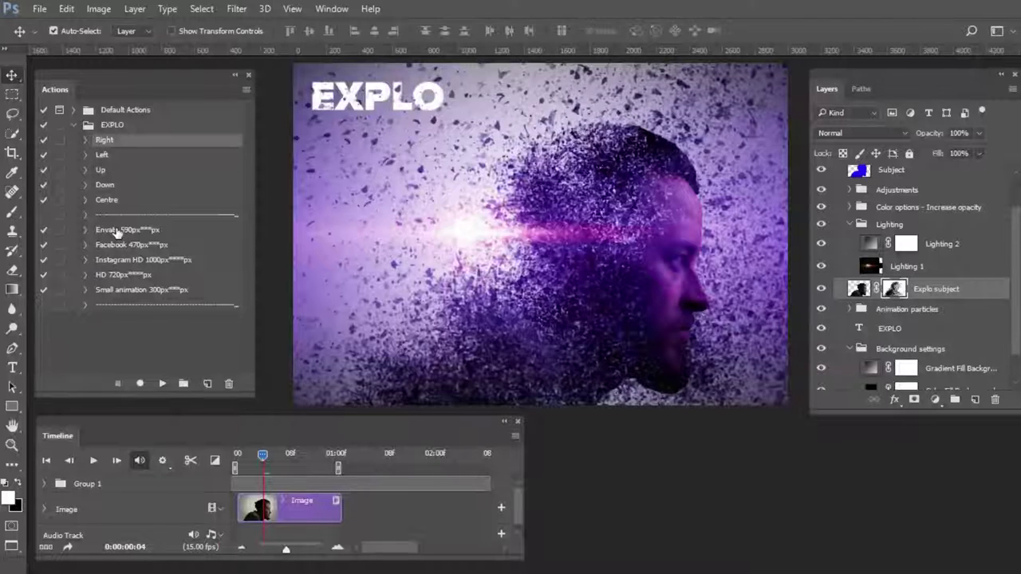
Play the Envato 590px image-size action from the Actions panel
left_click(152, 230)
left_click(162, 261)
left_click(152, 274)
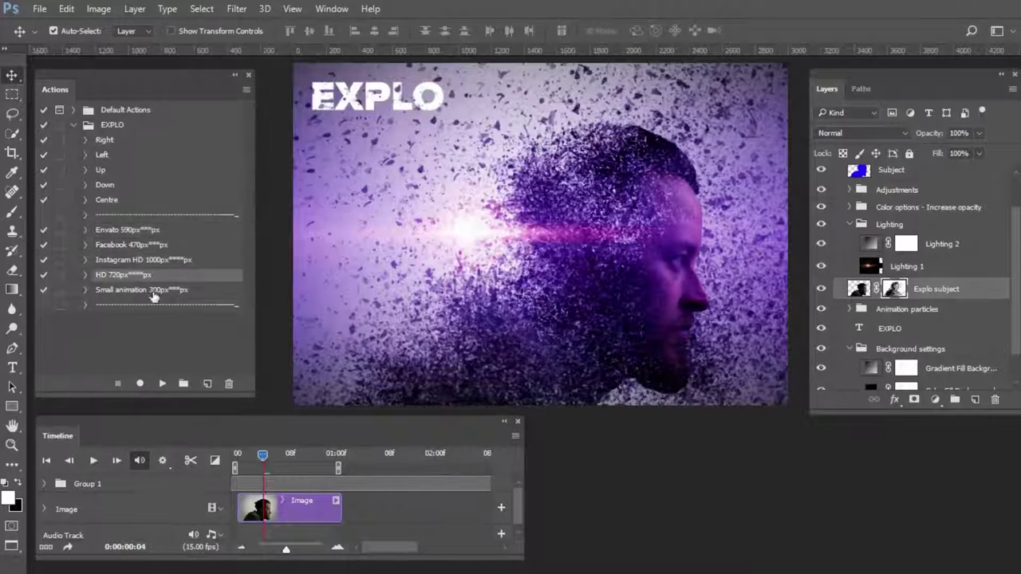
left_click(132, 245)
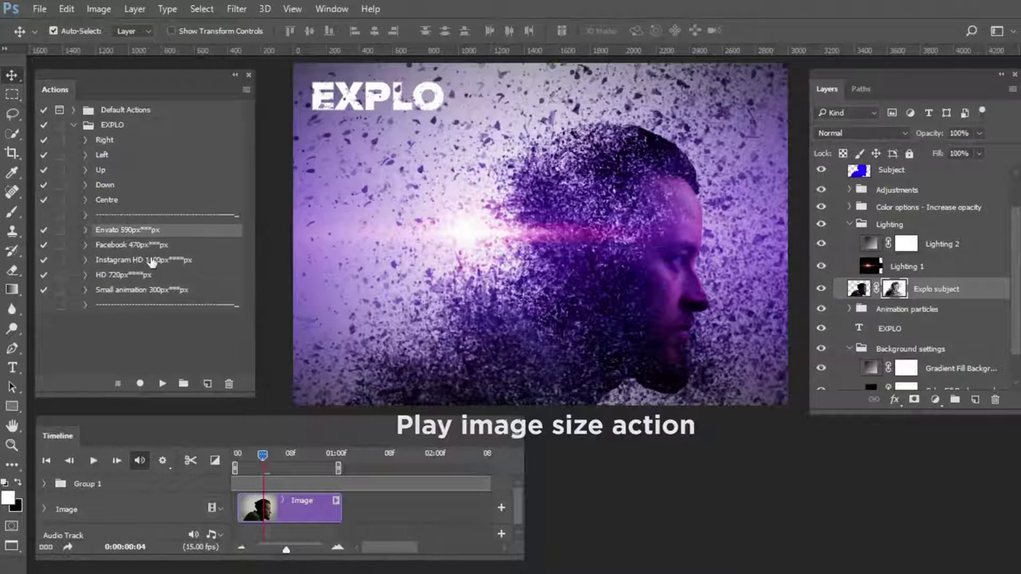
left_click(156, 261)
left_click(147, 231)
left_click(157, 262)
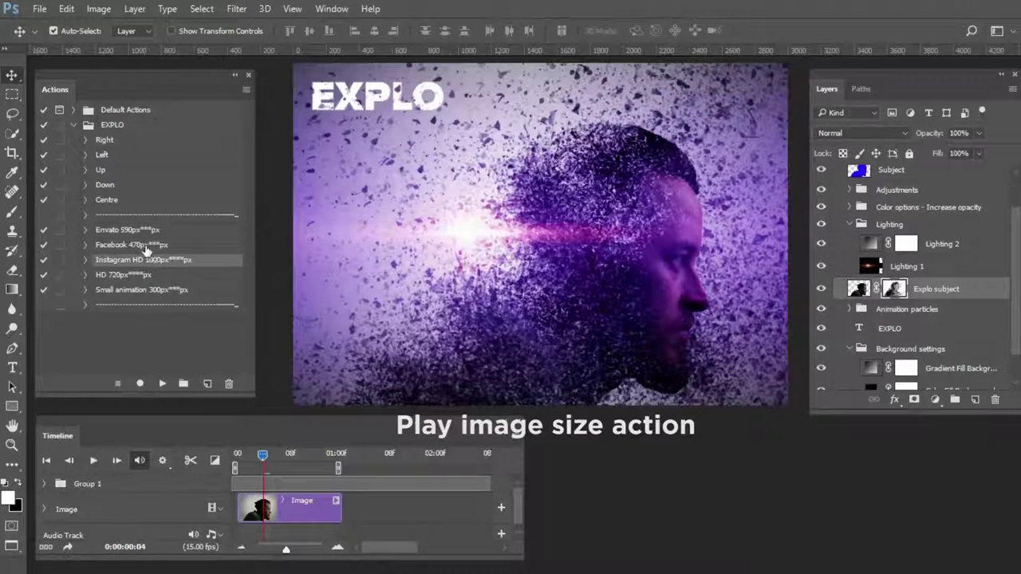
left_click(130, 232)
left_click(163, 385)
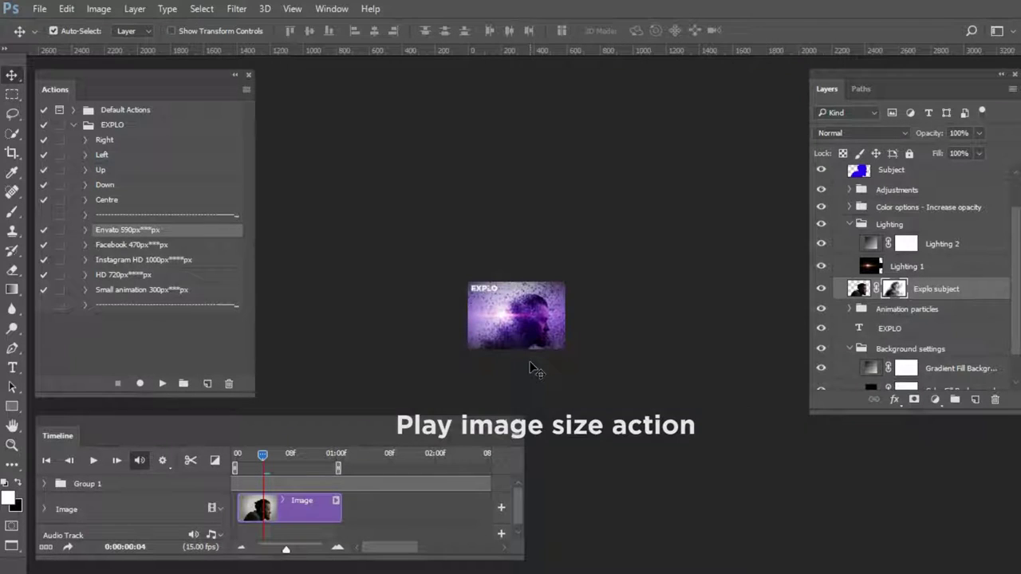
left_click(38, 10)
mouse_move(55, 224)
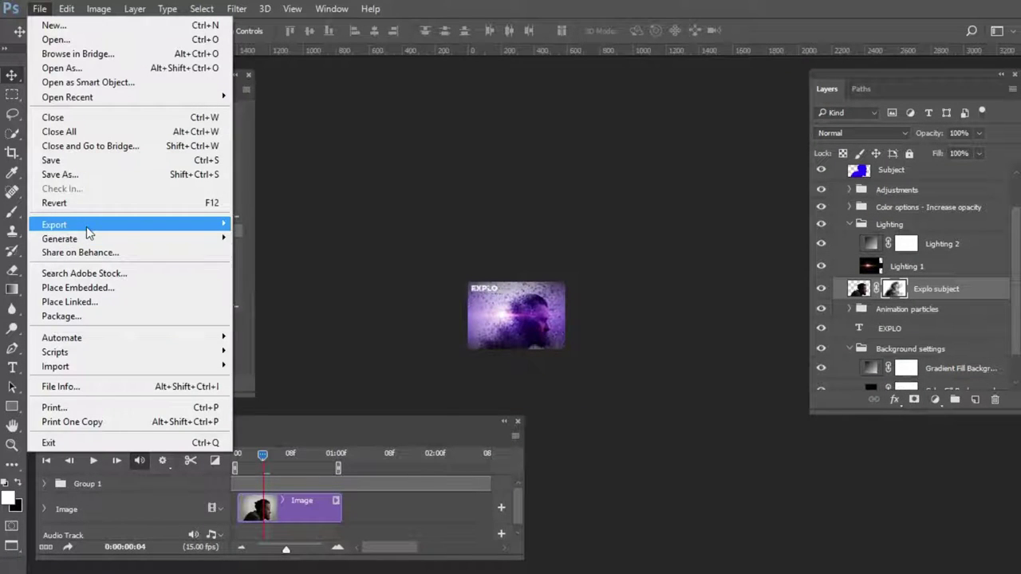
Export the animation via Save for Web as a GIF looping Forever, saved as Explo on the Desktop
left_click(288, 281)
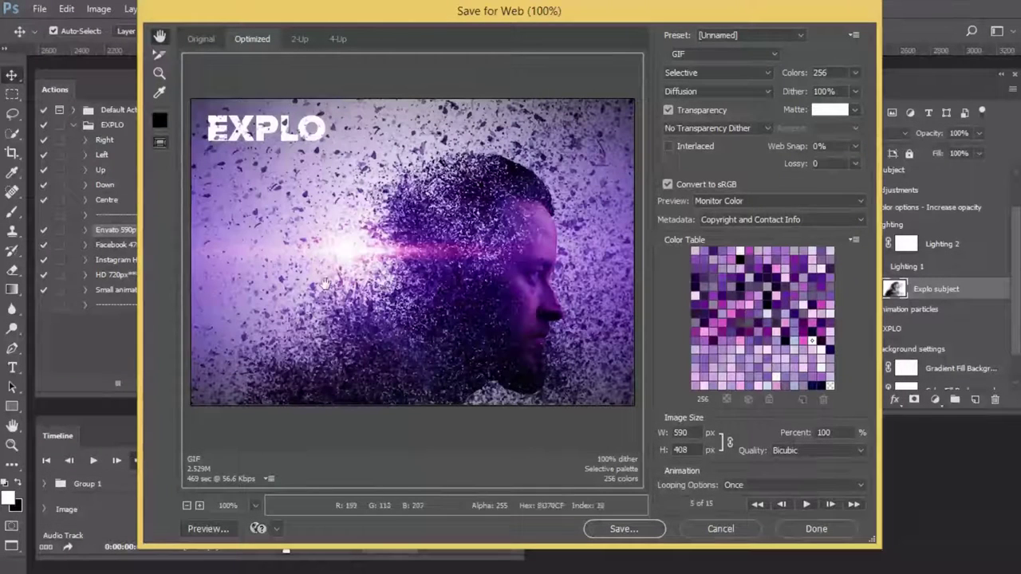
left_click(689, 53)
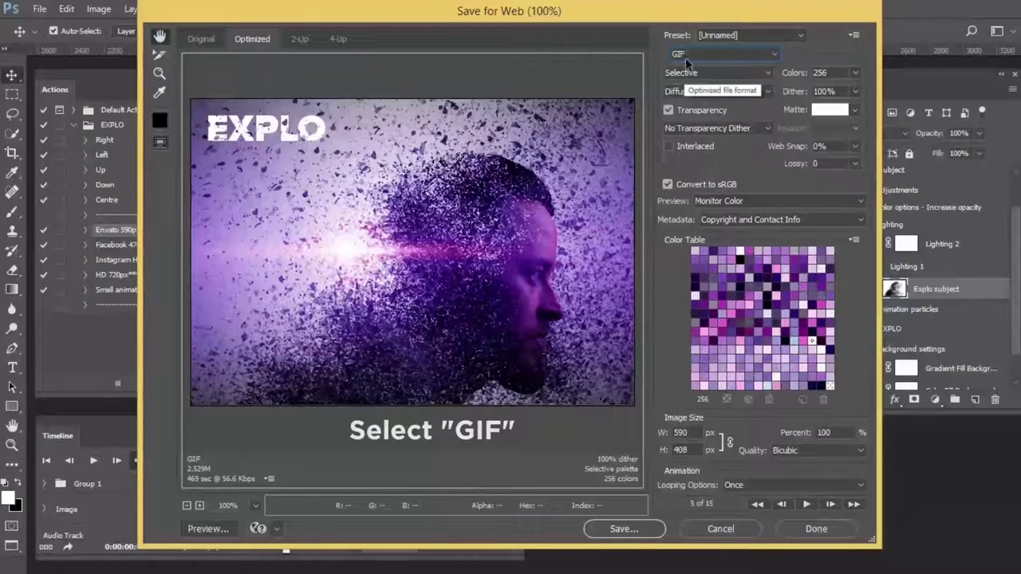
left_click(739, 487)
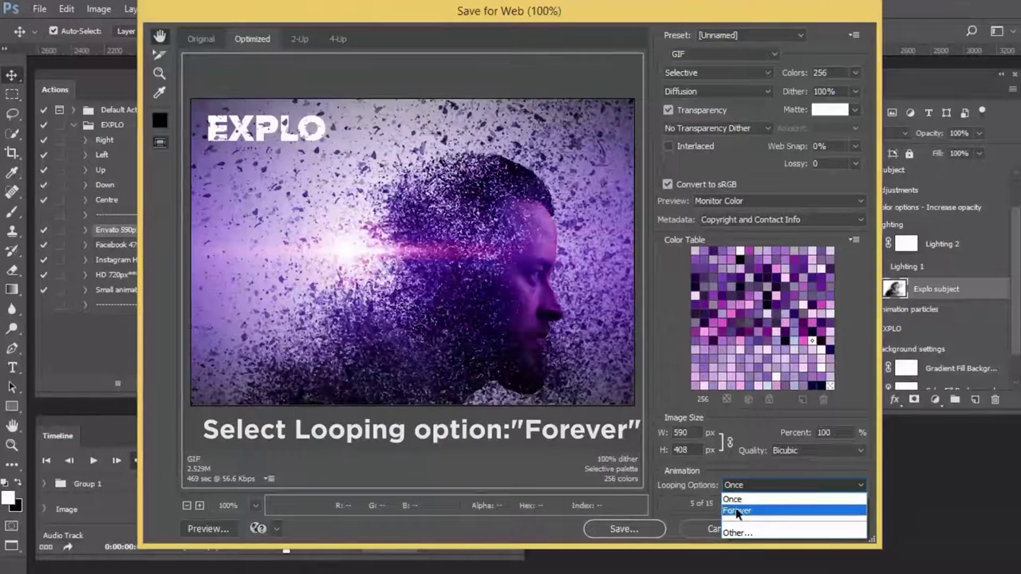
left_click(738, 512)
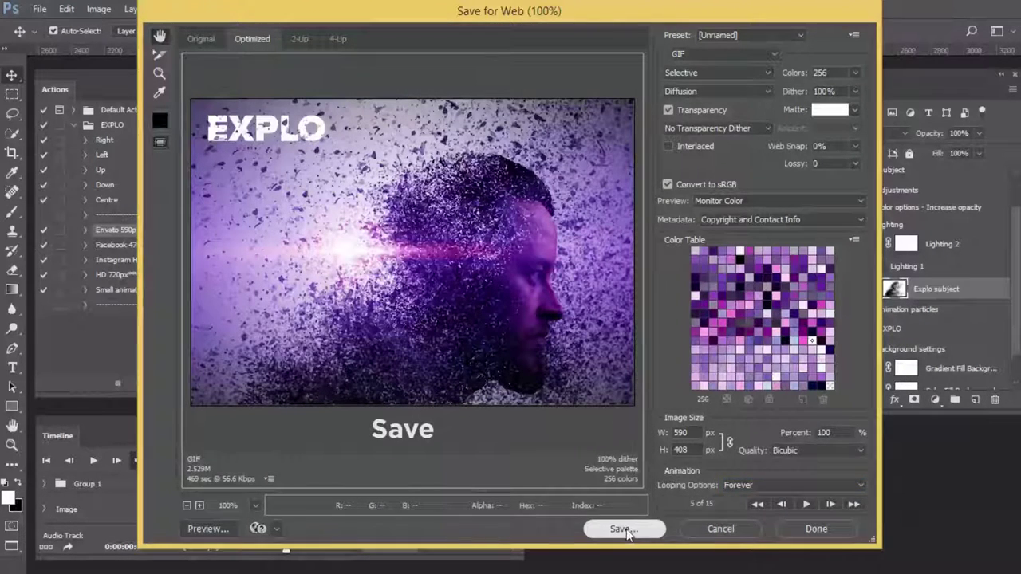
left_click(624, 529)
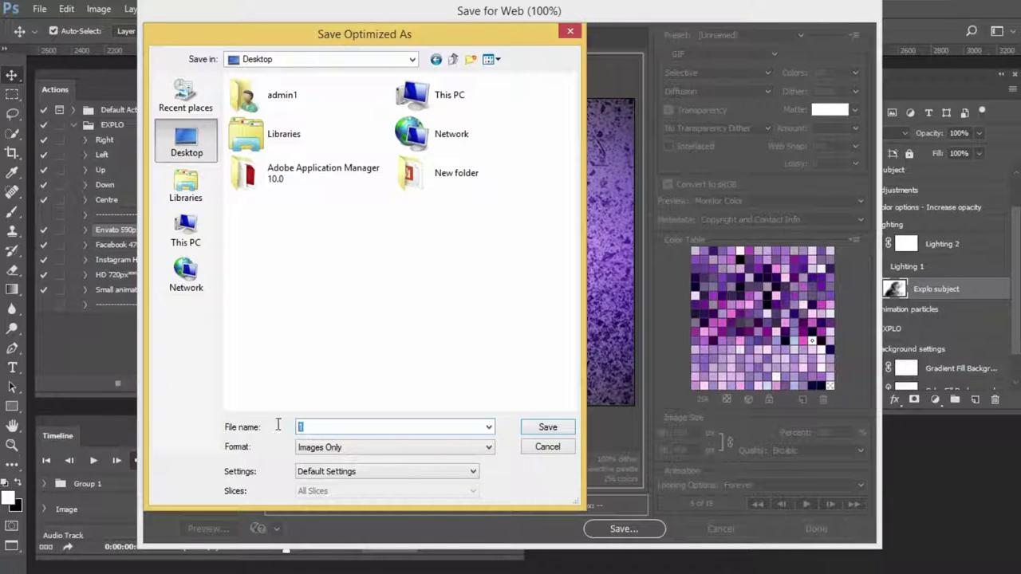
left_click(548, 428)
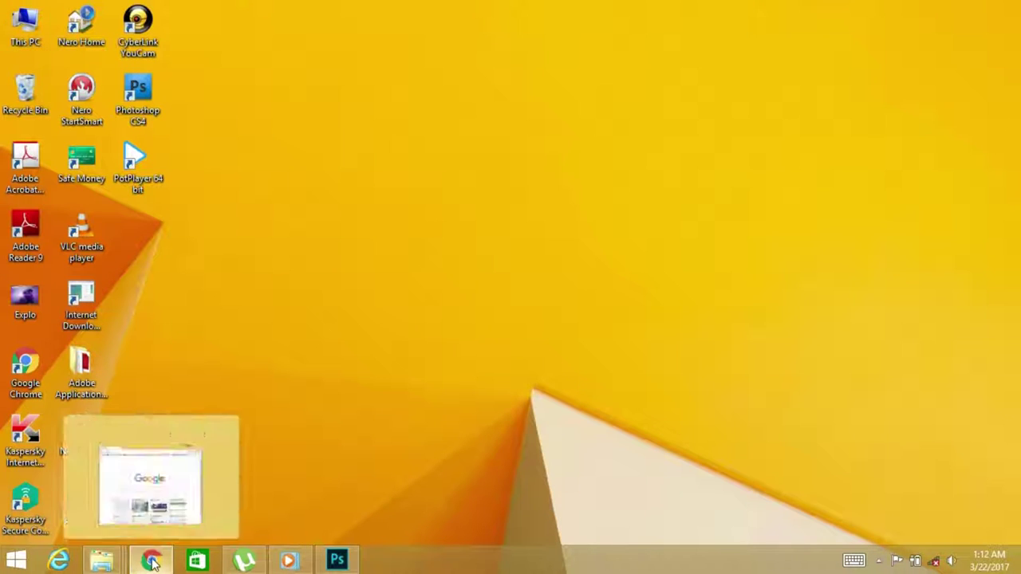
Drag Explo.gif from the desktop into Chrome and maximize the window to watch it loop
mouse_move(151, 560)
left_click(194, 502)
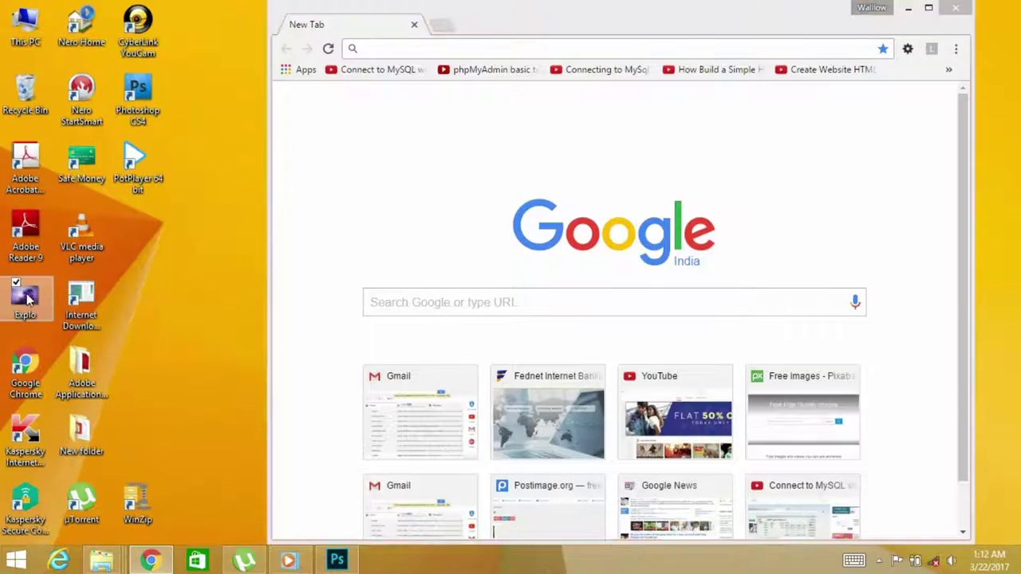
left_click_drag(25, 301, 387, 49)
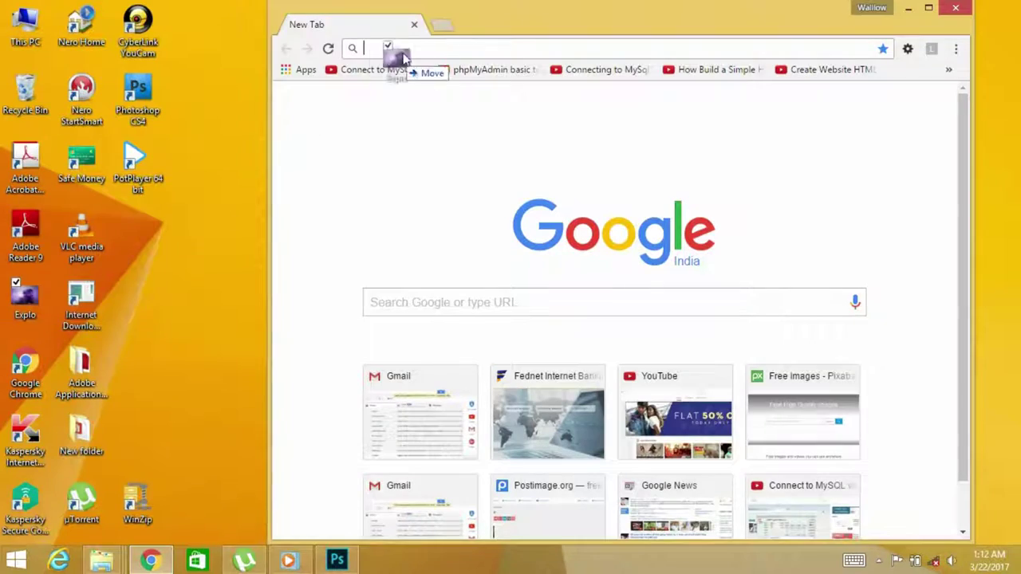
left_click(932, 8)
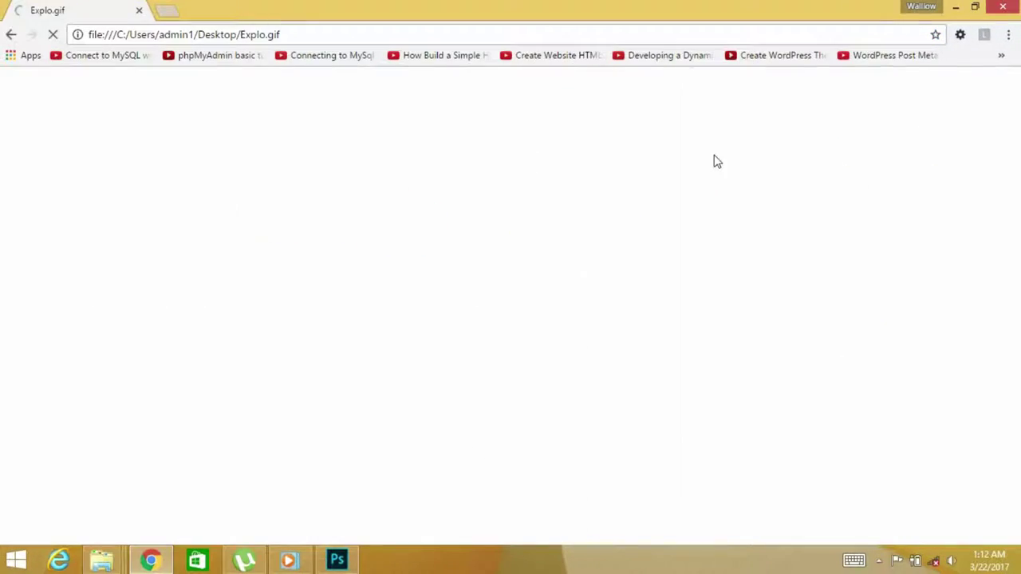